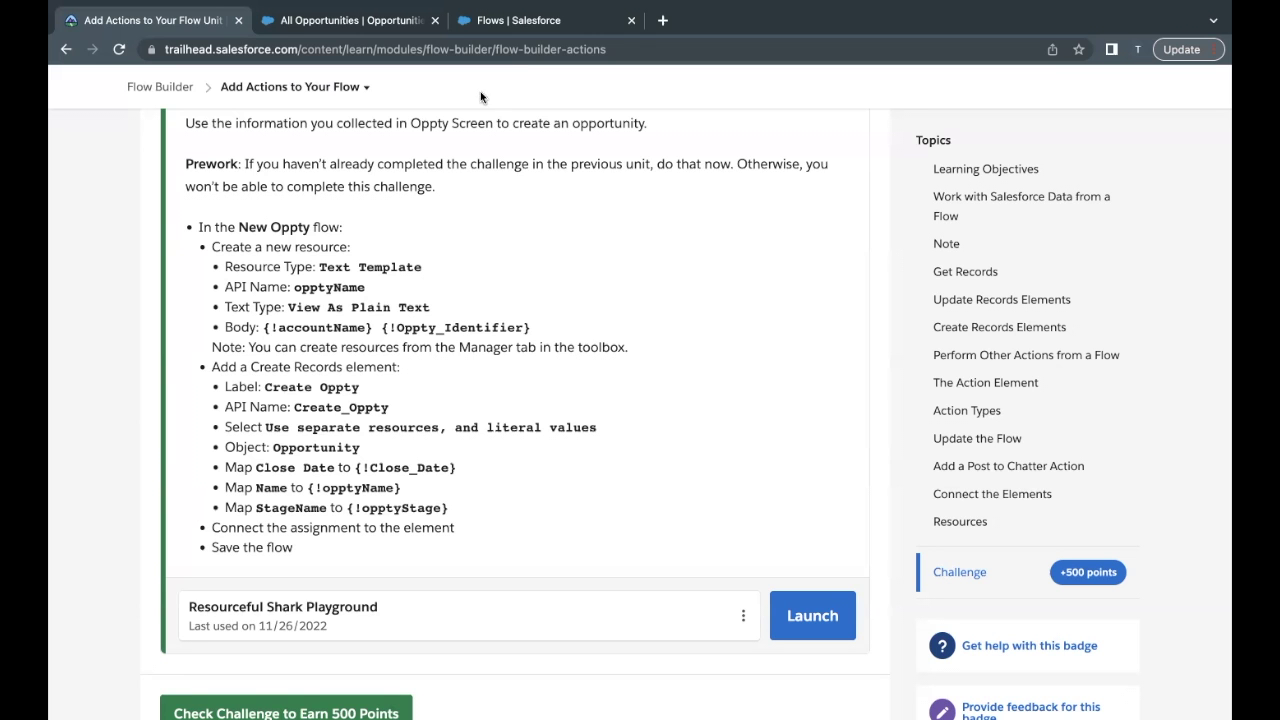
Step: Open the New Oppty flow, check the required opptyName API name, and show the resource manager
click(535, 22)
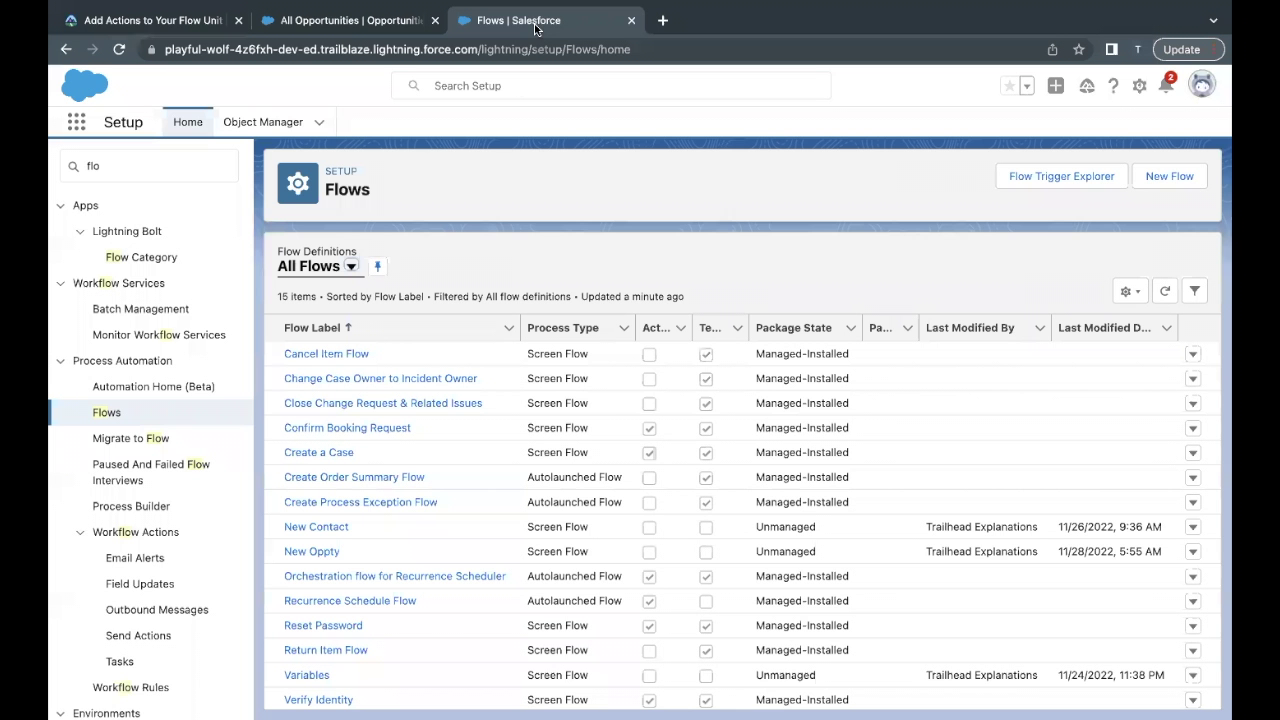
click(312, 550)
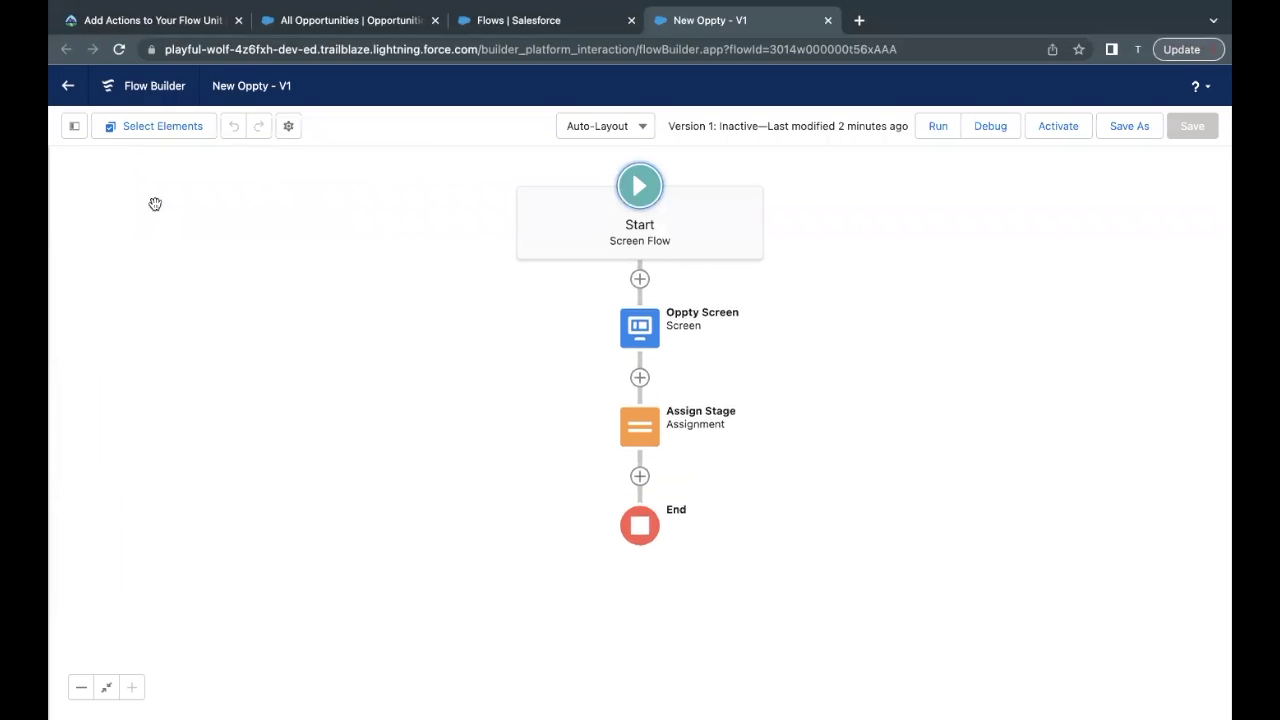
click(166, 28)
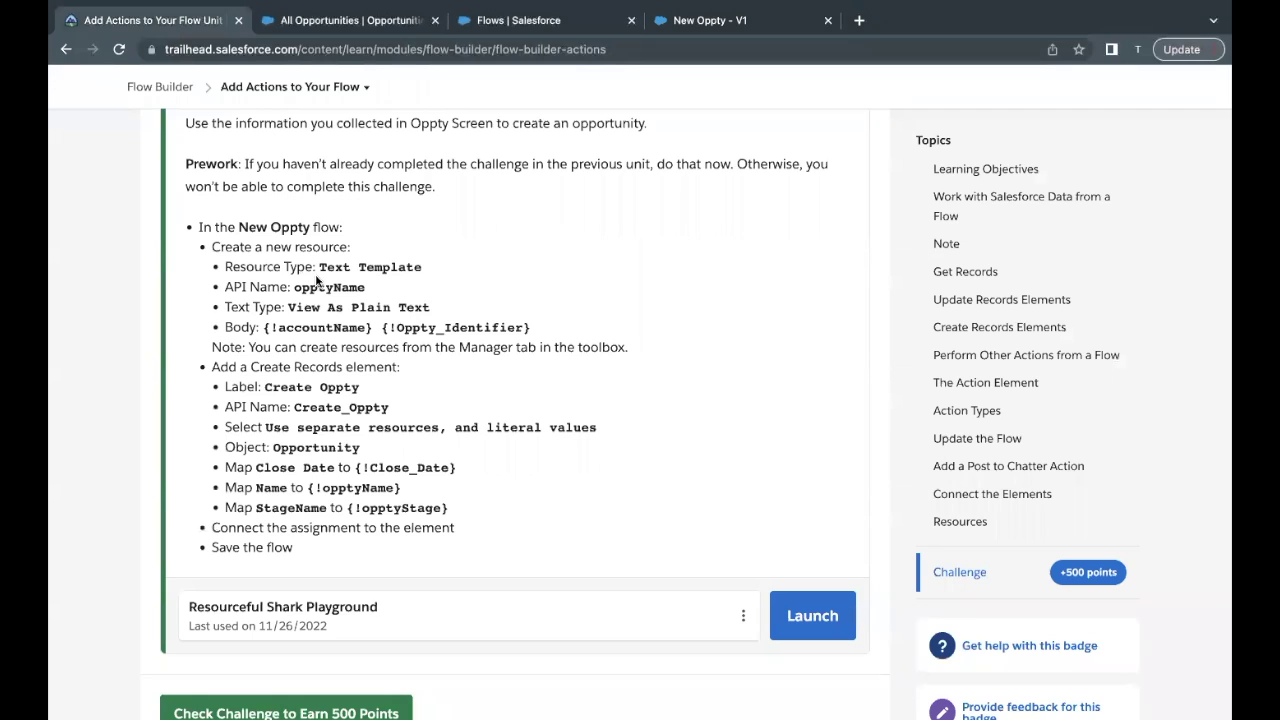
drag(294, 289, 366, 291)
click(760, 20)
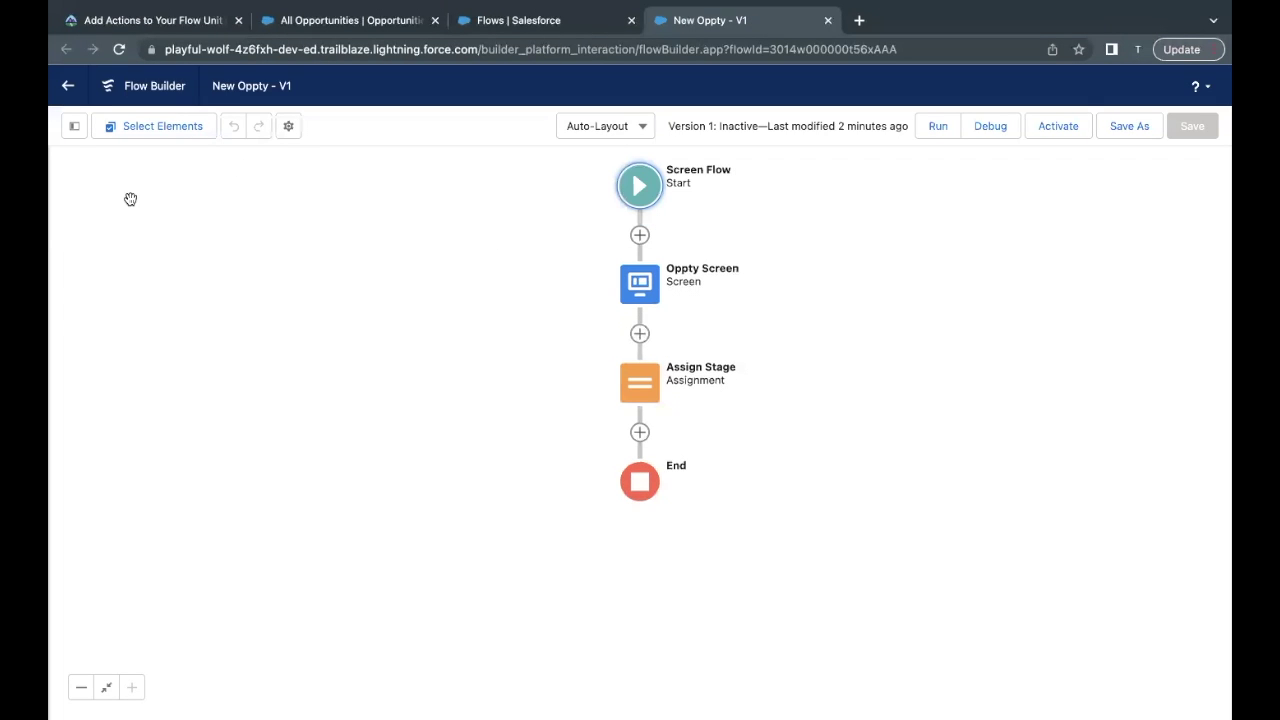
click(74, 126)
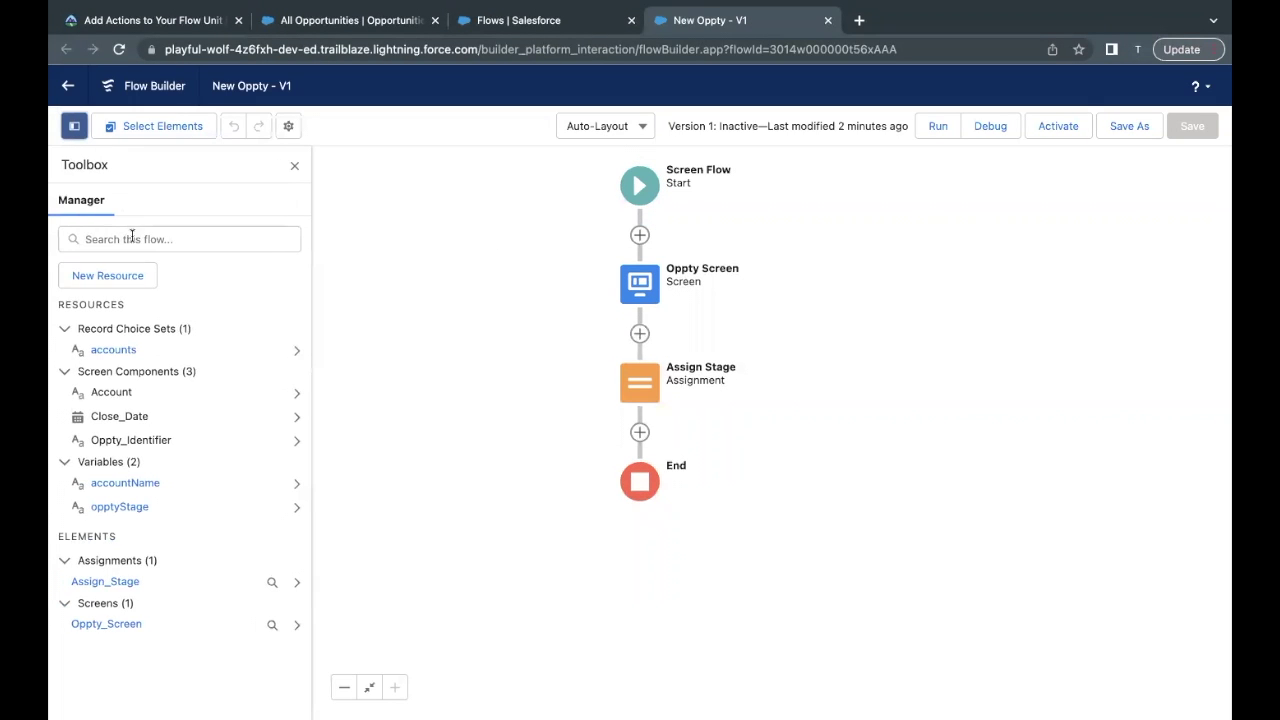
Step: Start a new Text Template resource with API name opptyName
click(125, 276)
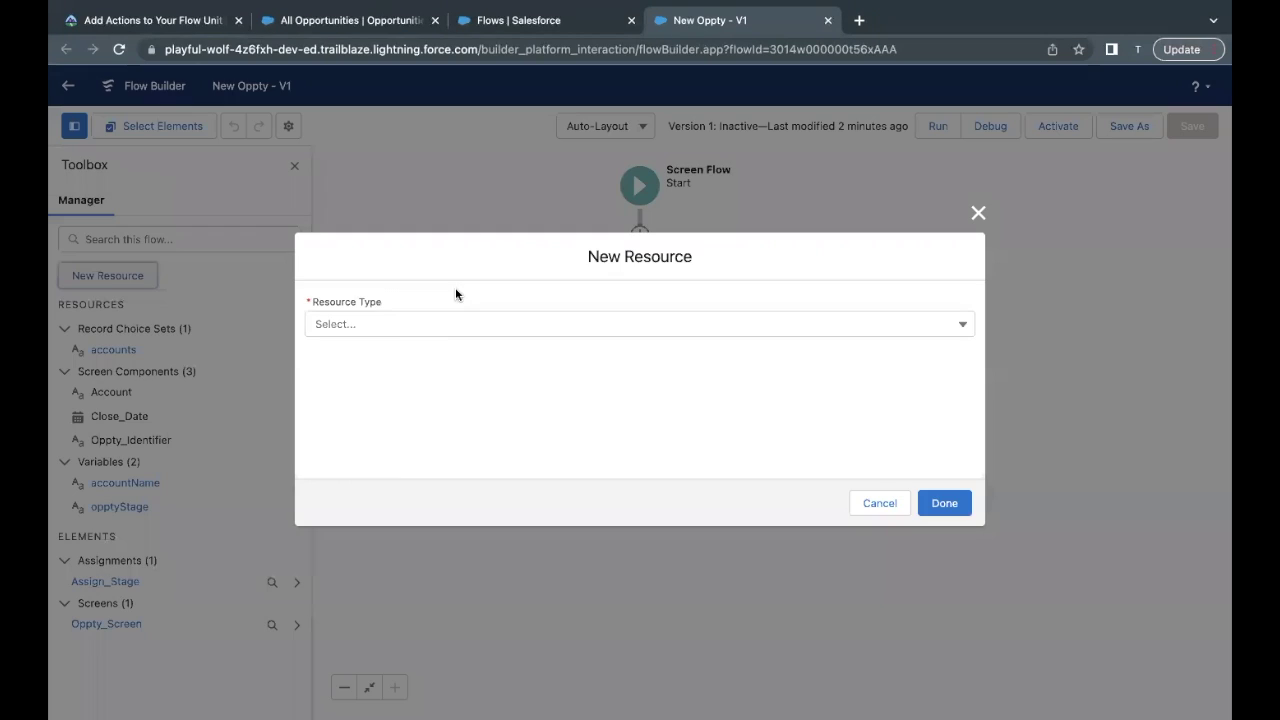
click(430, 328)
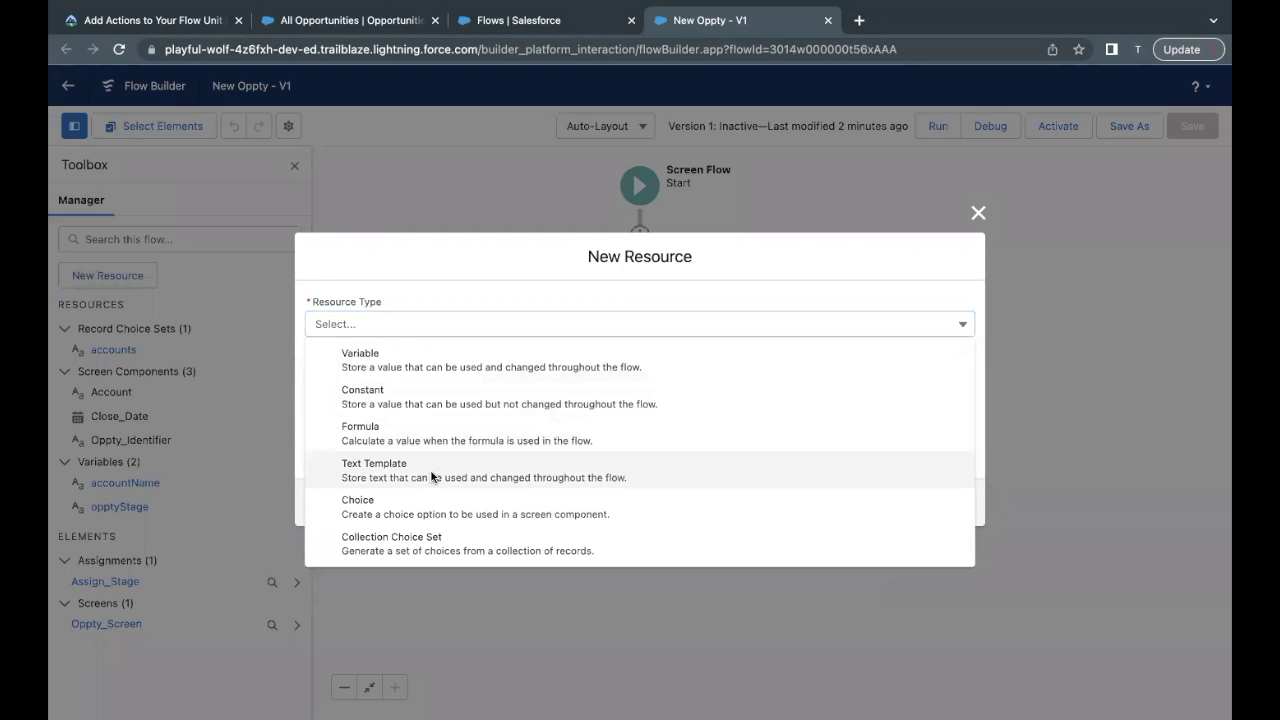
click(431, 477)
click(467, 291)
text(opptyName)
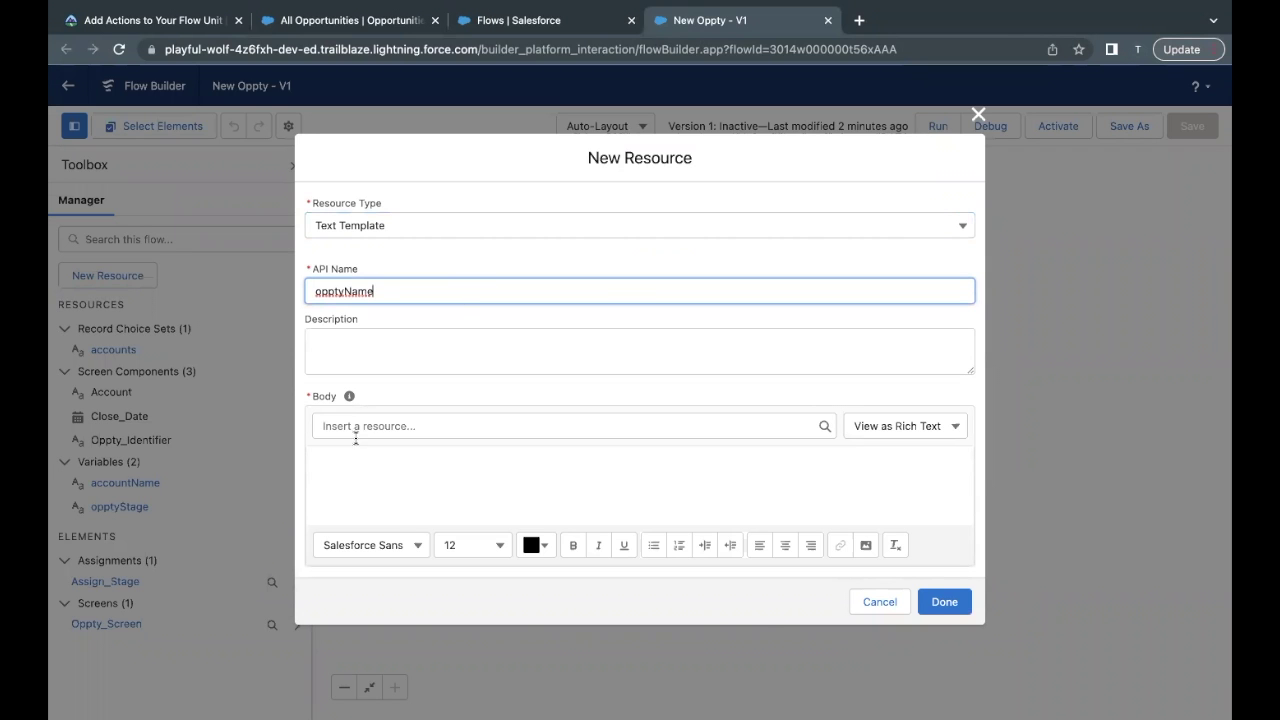
Step: Check the challenge's required body {!accountName} {!Oppty_Identifier} and the View As Plain Text requirement
click(132, 28)
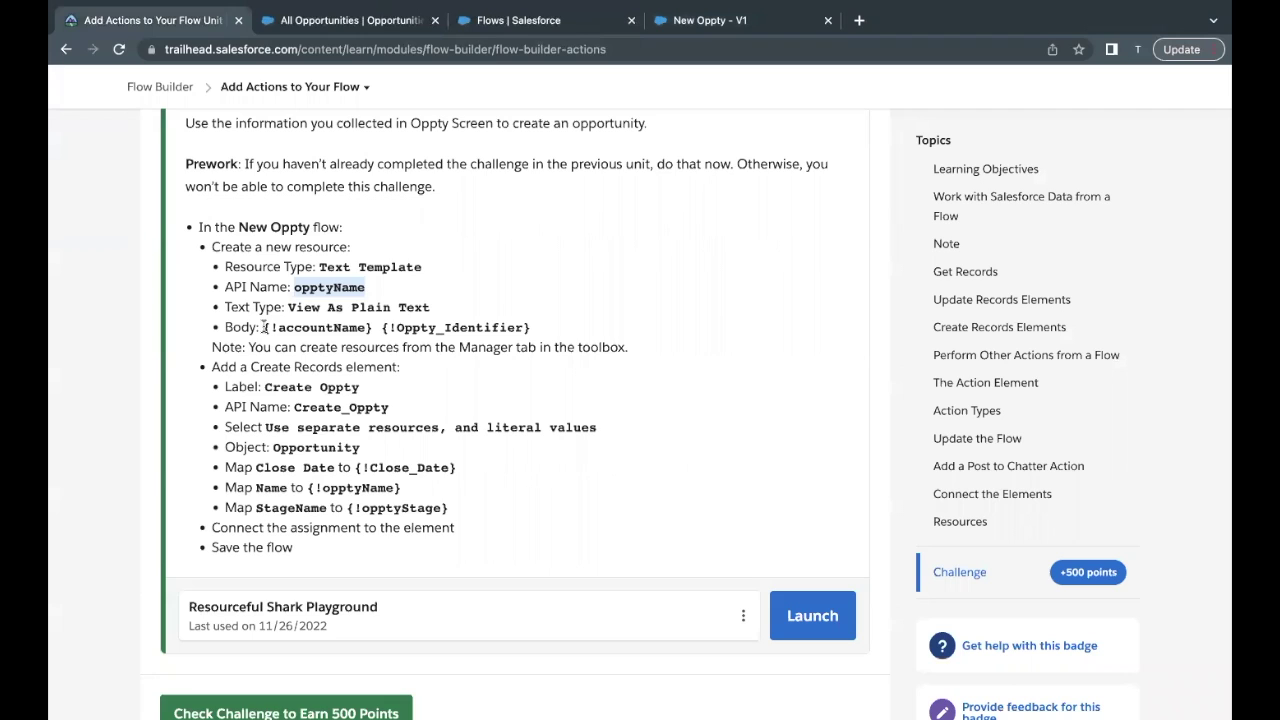
drag(264, 327, 391, 330)
click(391, 330)
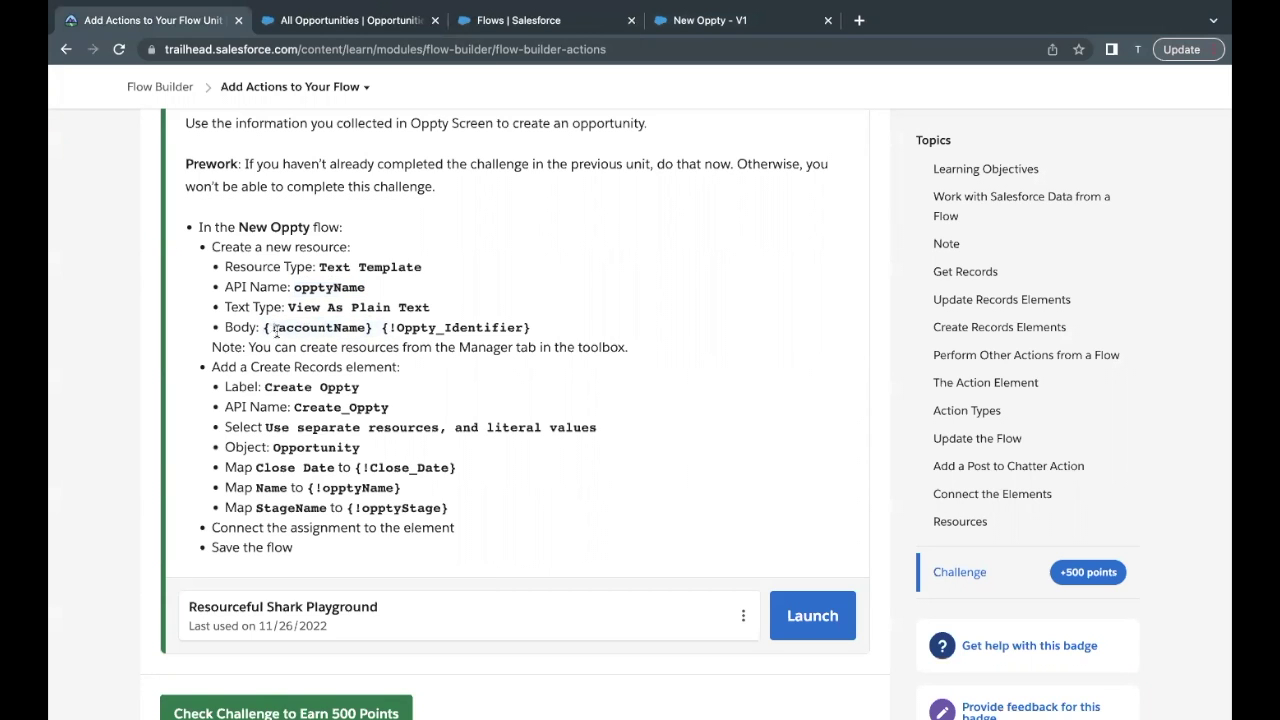
double_click(295, 330)
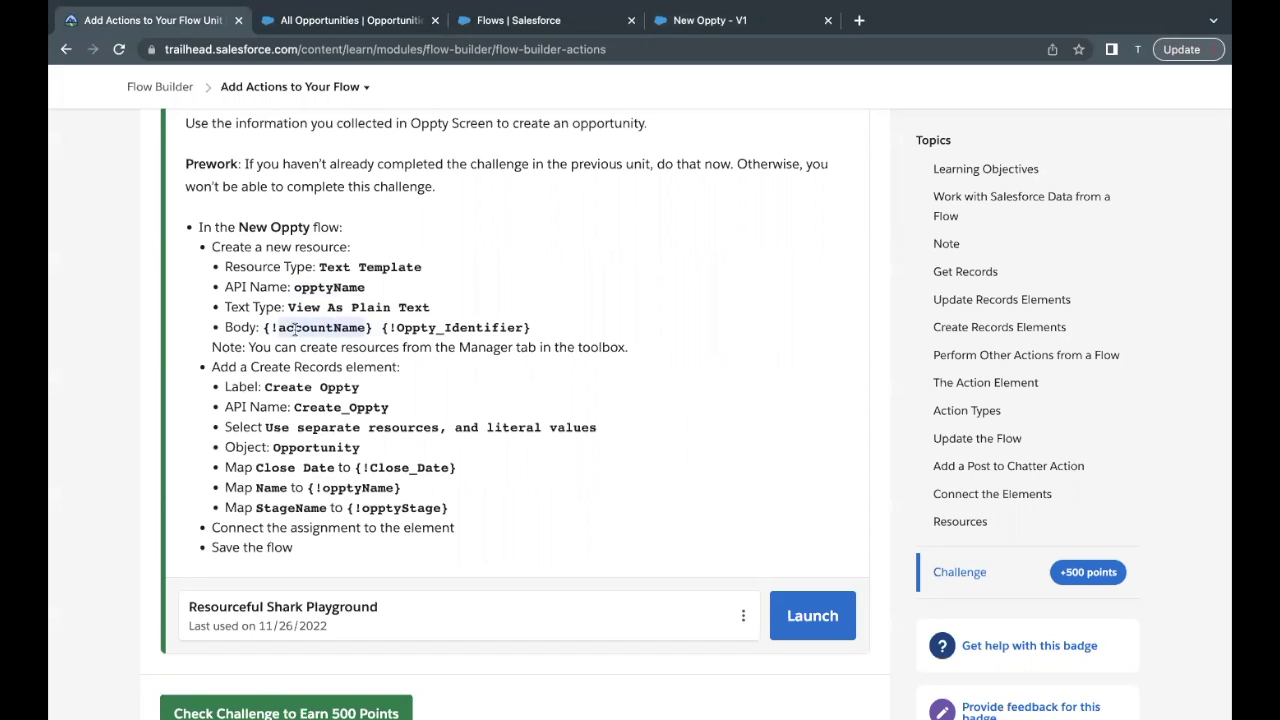
click(441, 330)
double_click(441, 330)
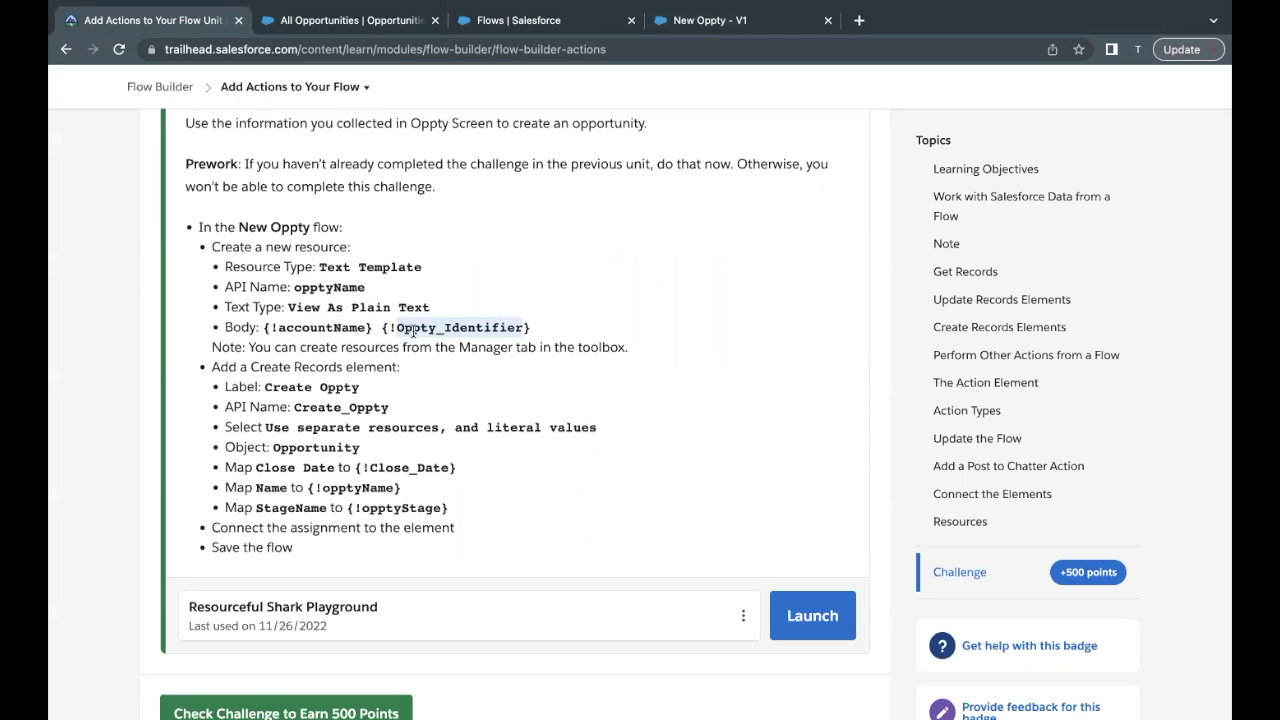
click(350, 328)
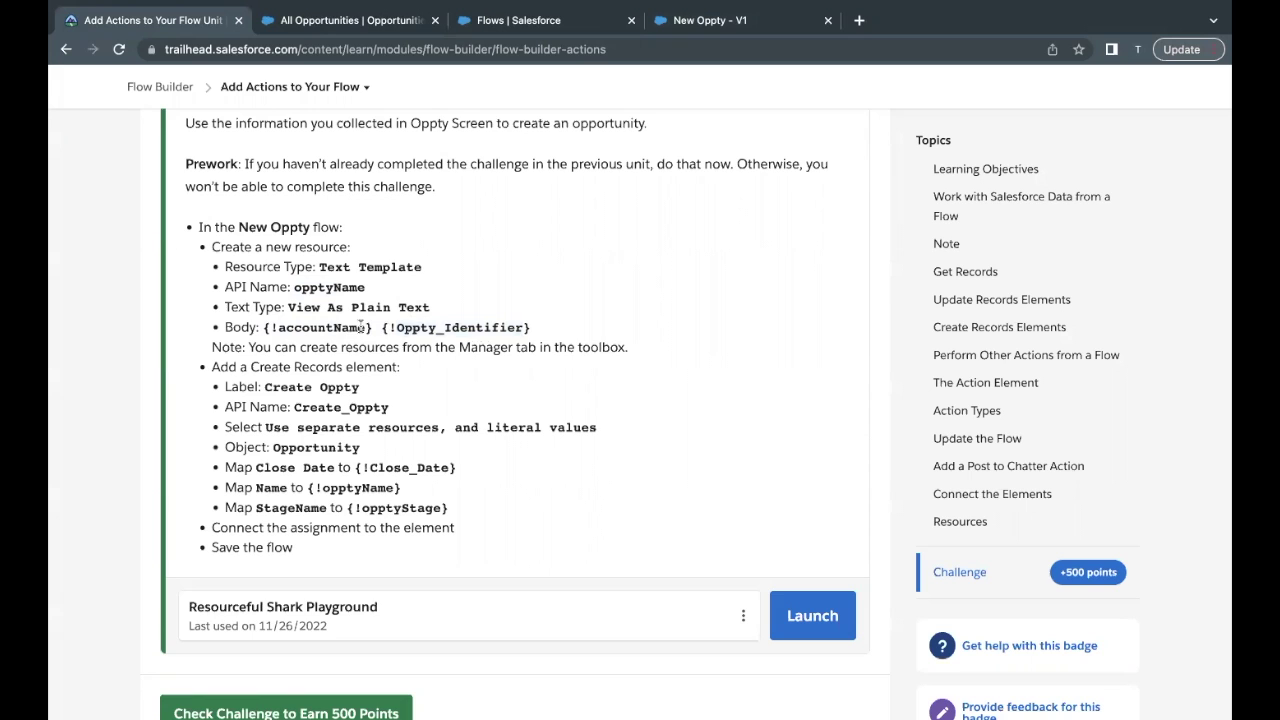
double_click(318, 286)
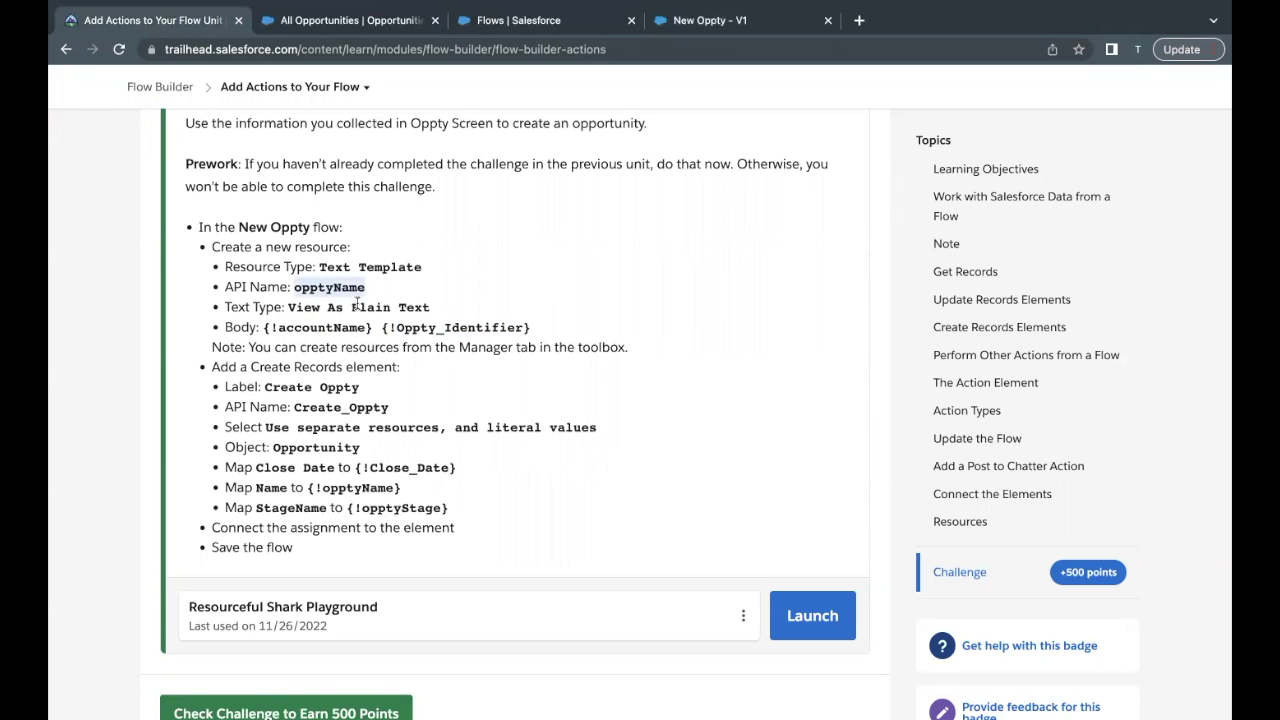
drag(284, 307, 430, 307)
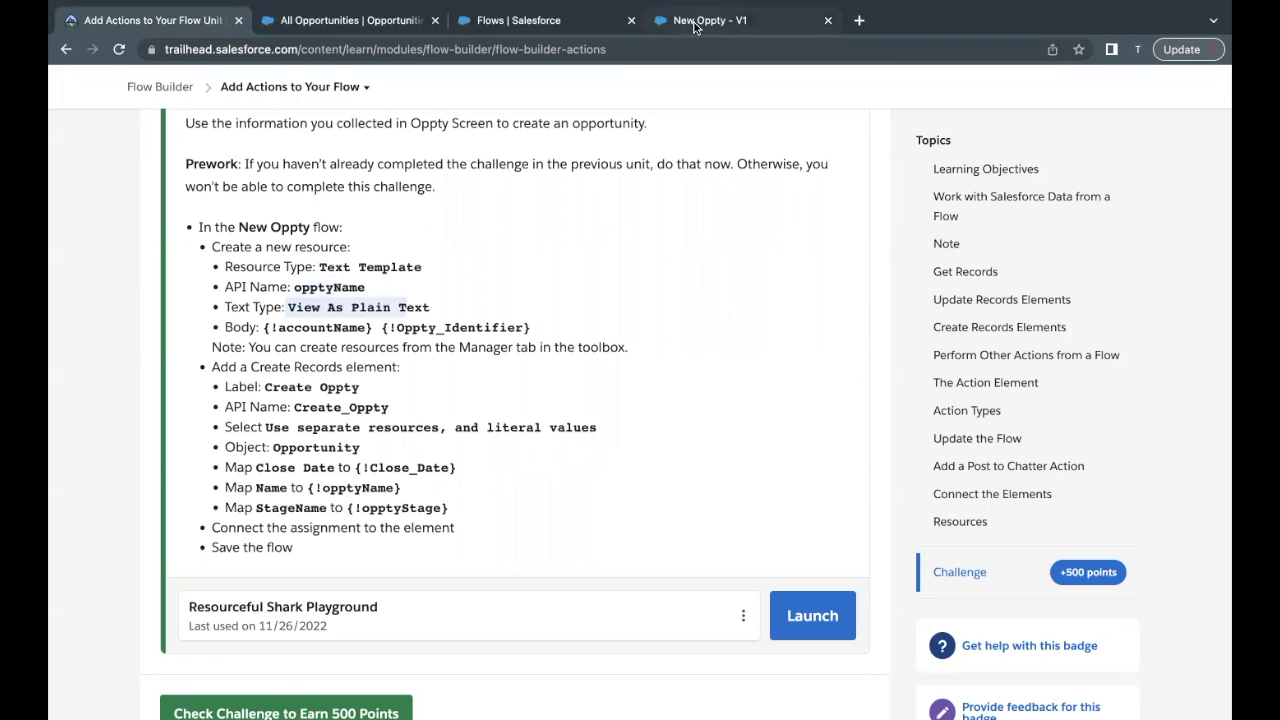
Step: Make opptyName a plain-text template with body {!accountName} {!Oppty_Identifier} and save it
click(695, 27)
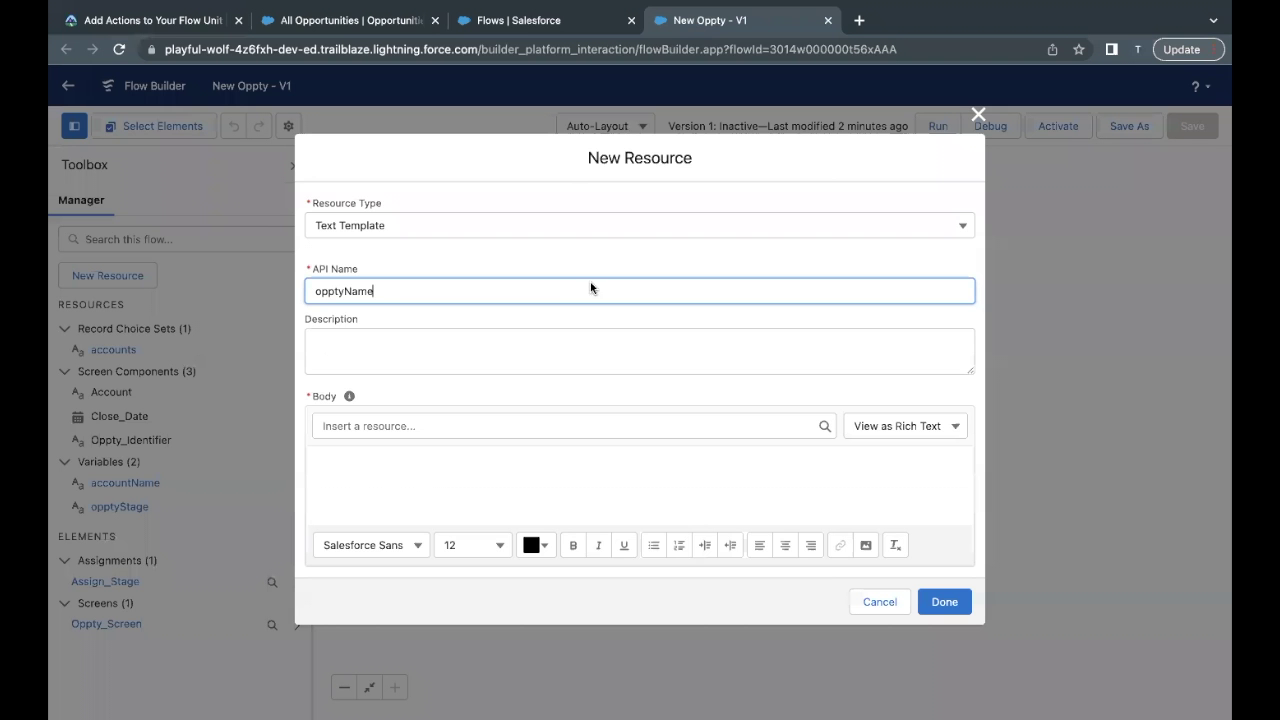
click(877, 437)
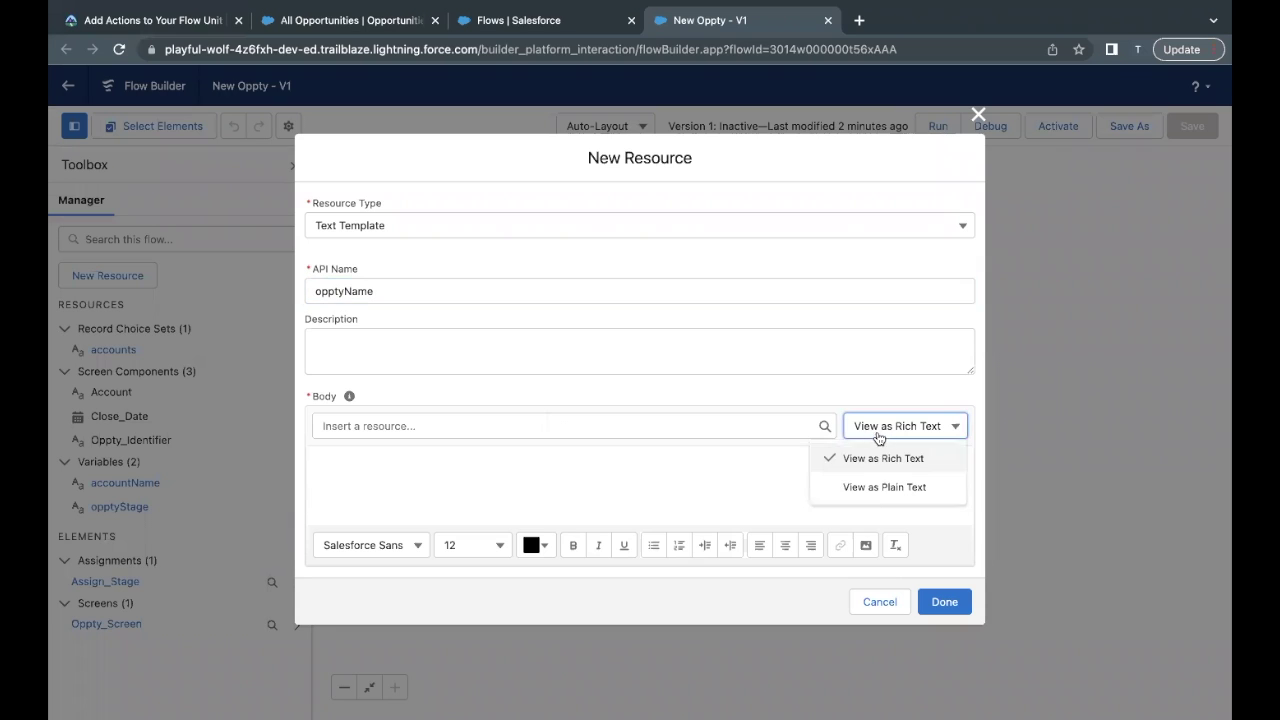
click(874, 489)
click(668, 490)
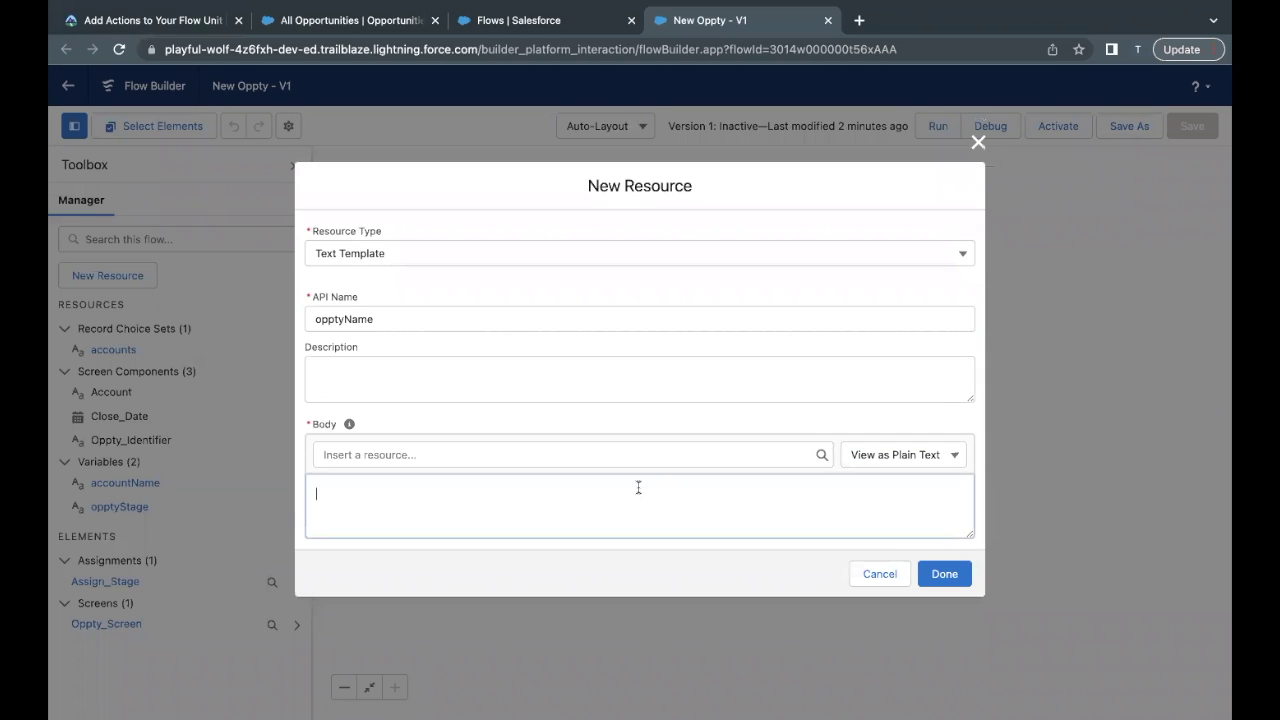
click(447, 454)
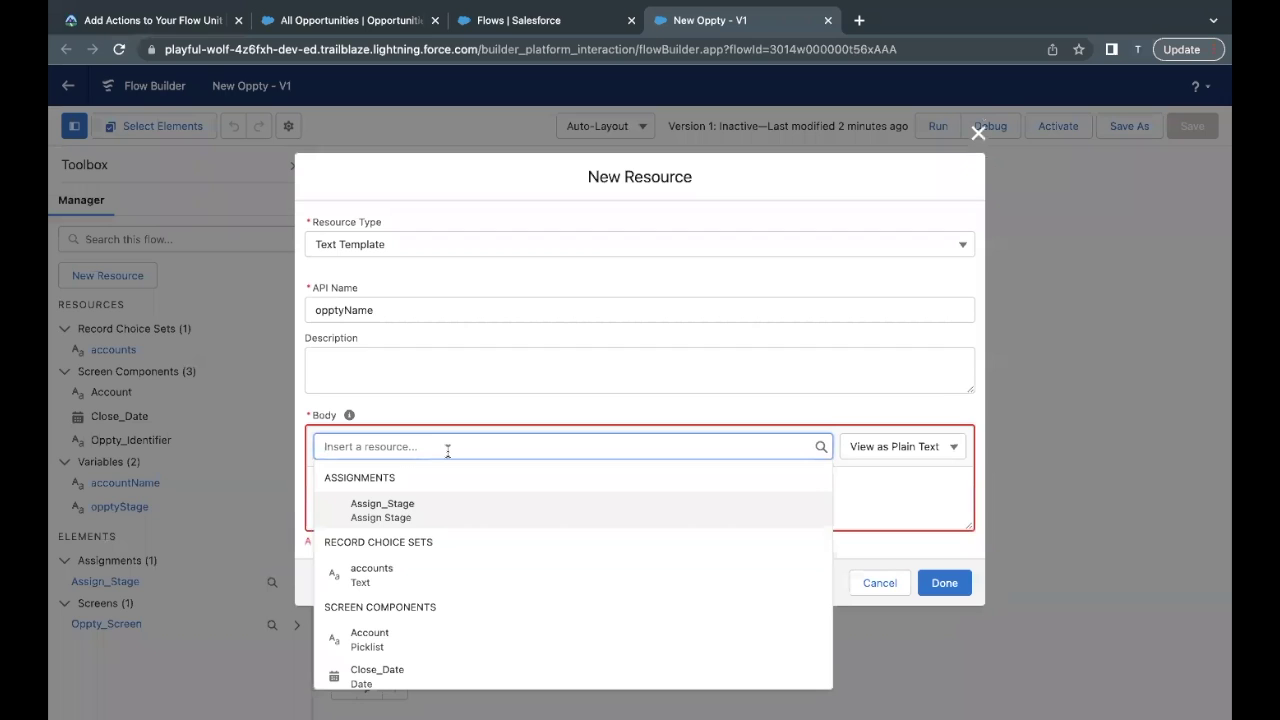
text(accou)
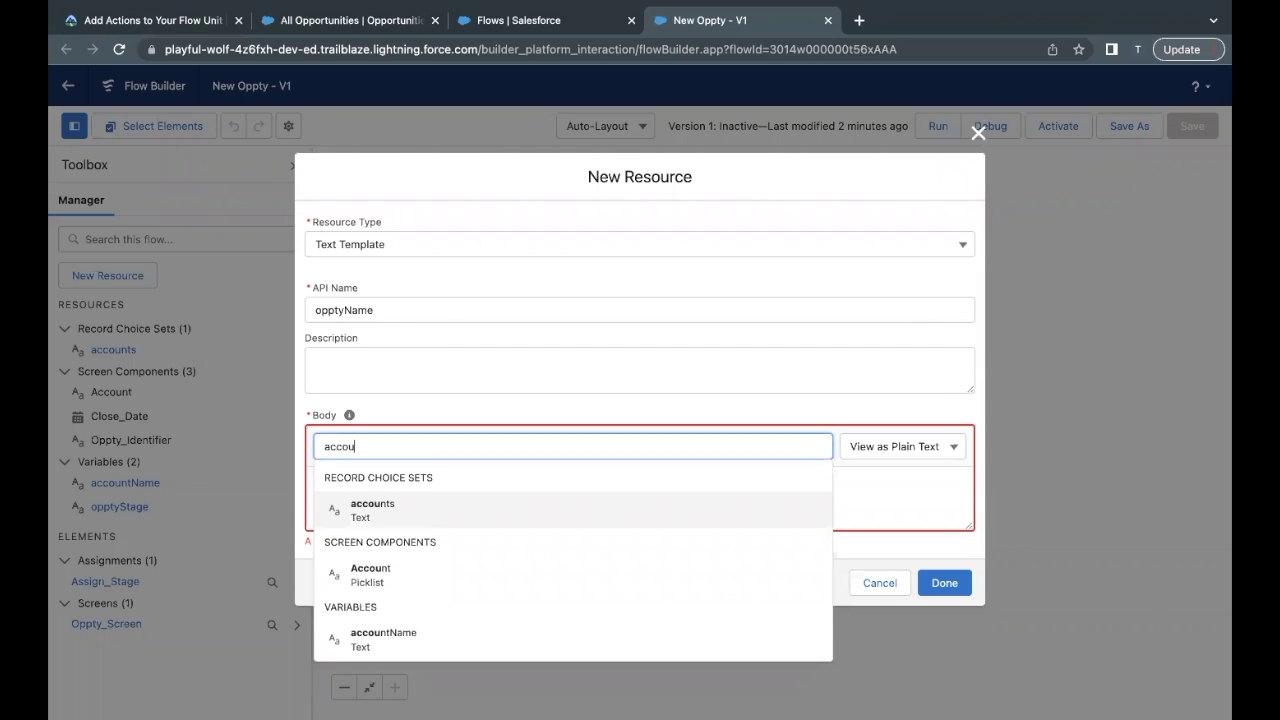
text(ntNa)
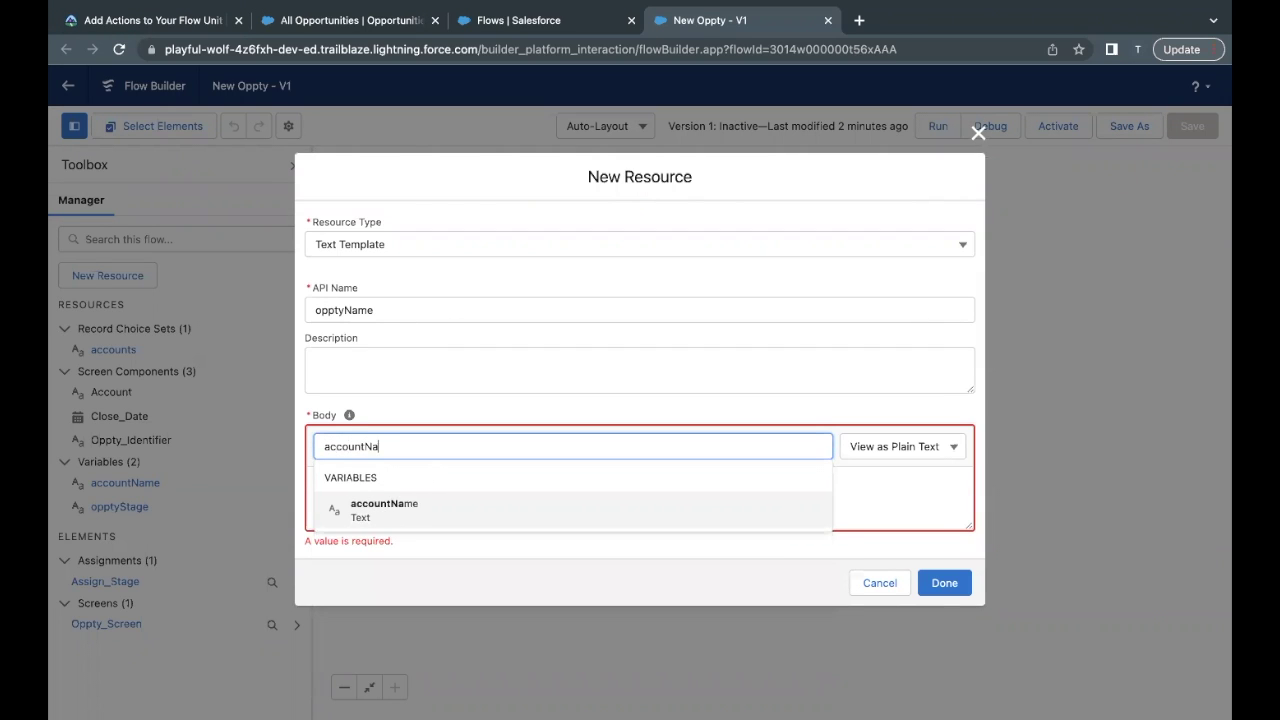
click(384, 510)
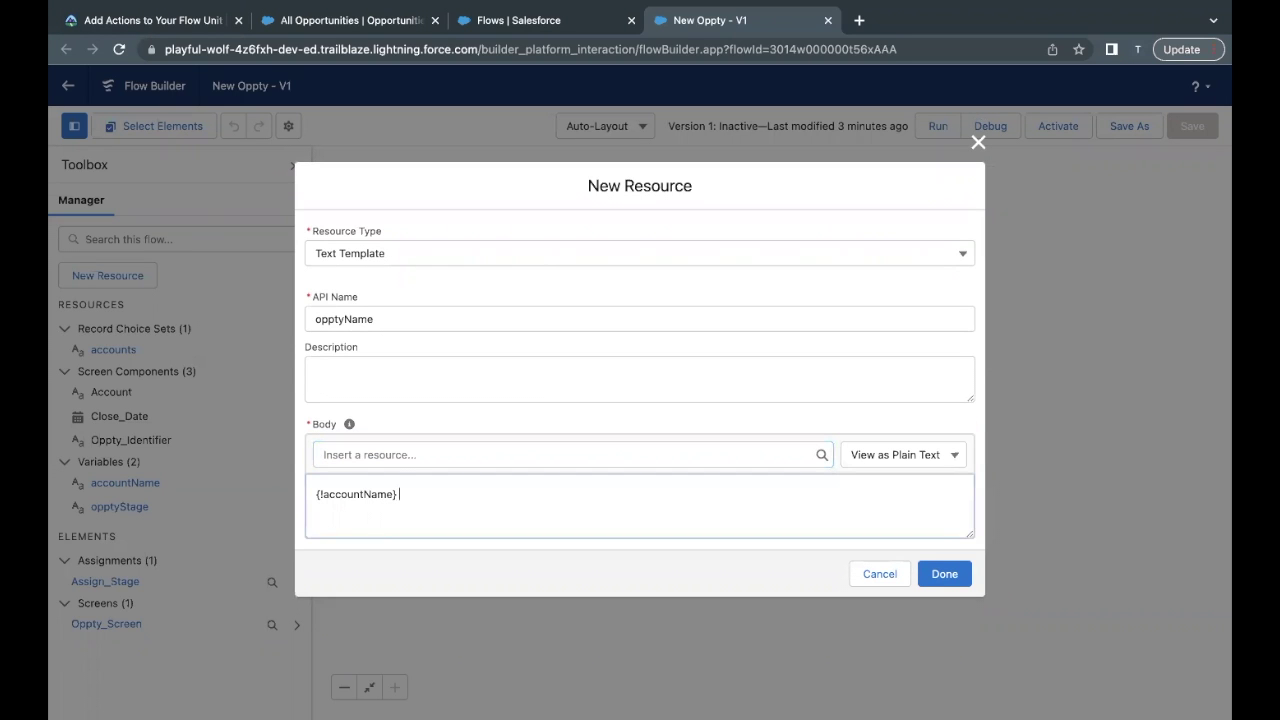
click(395, 457)
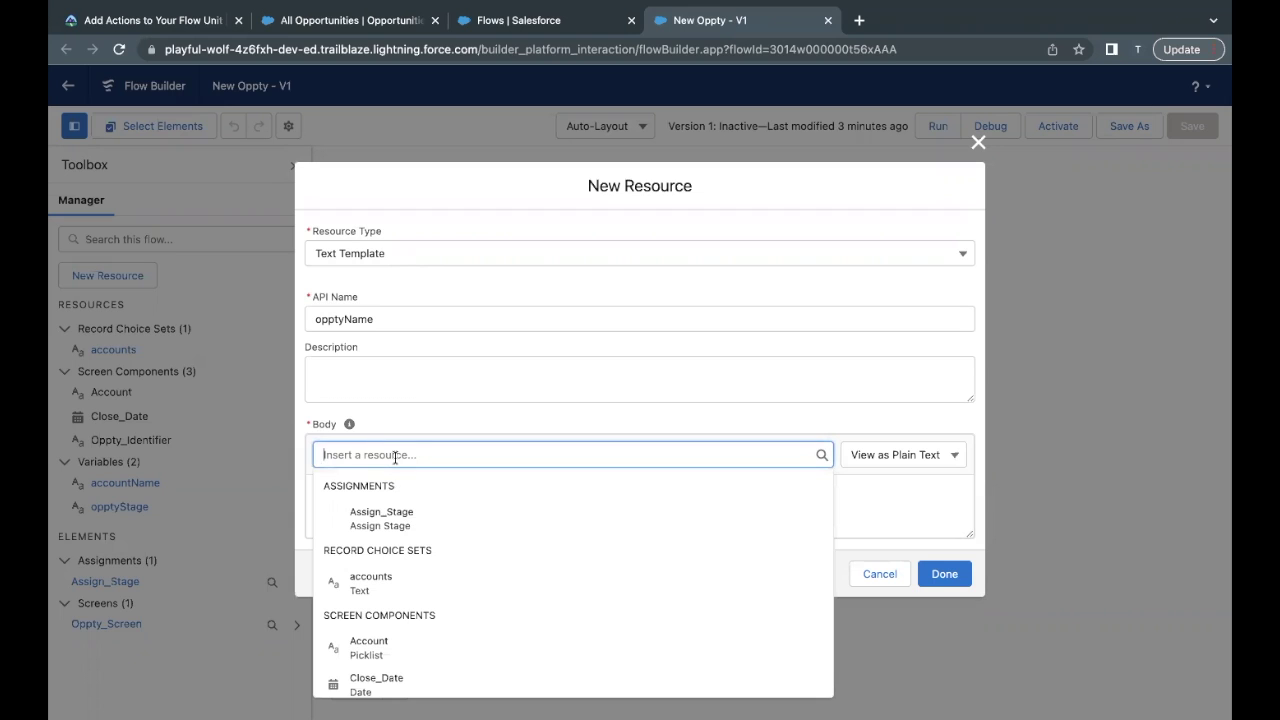
text(Opp)
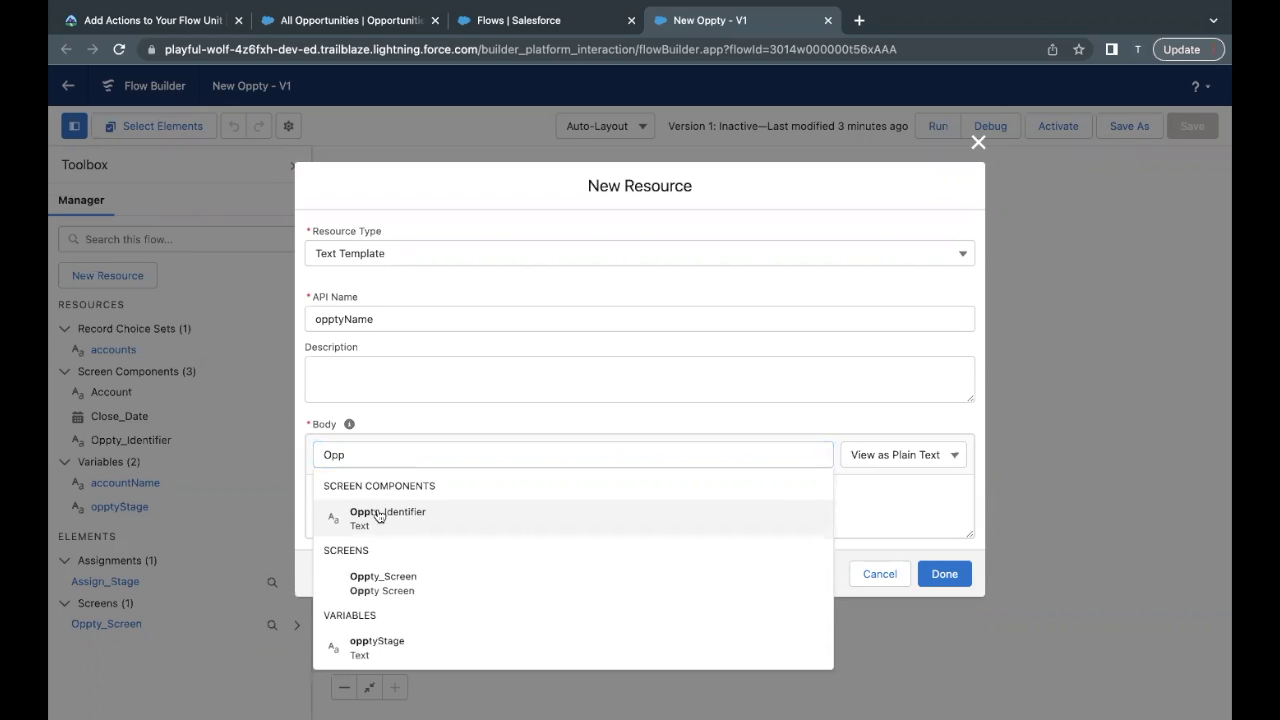
click(379, 516)
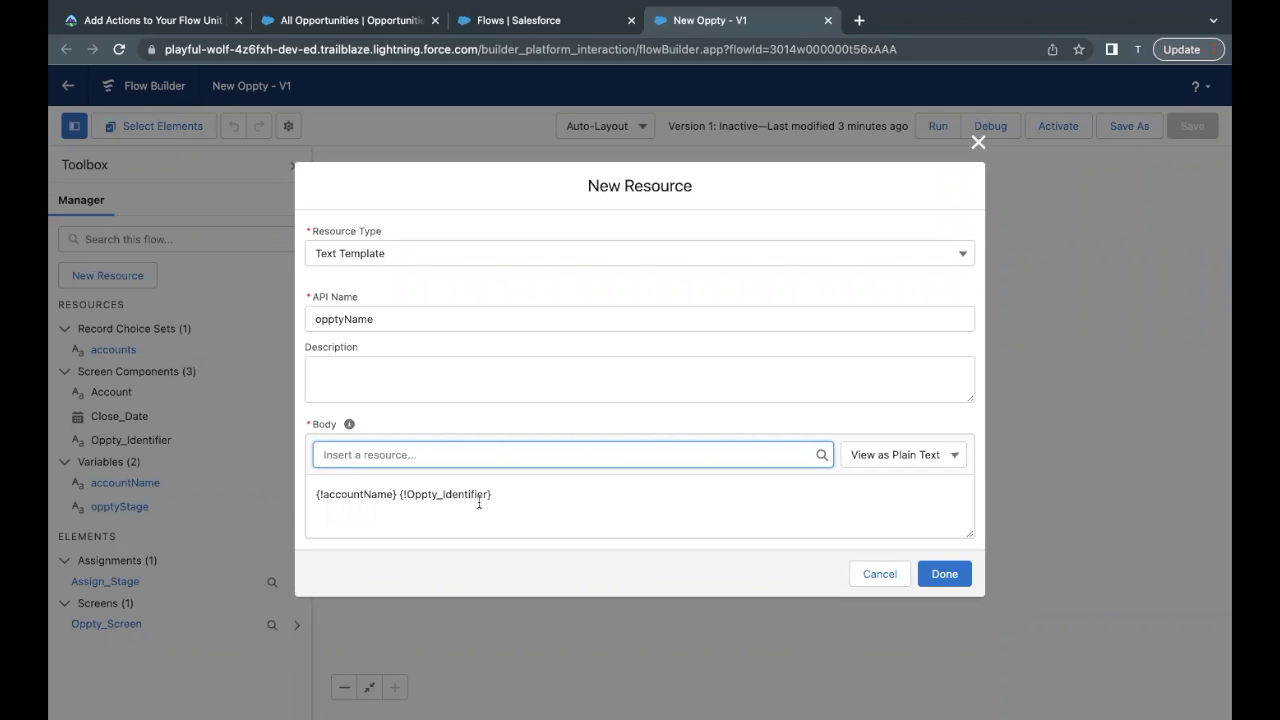
click(945, 574)
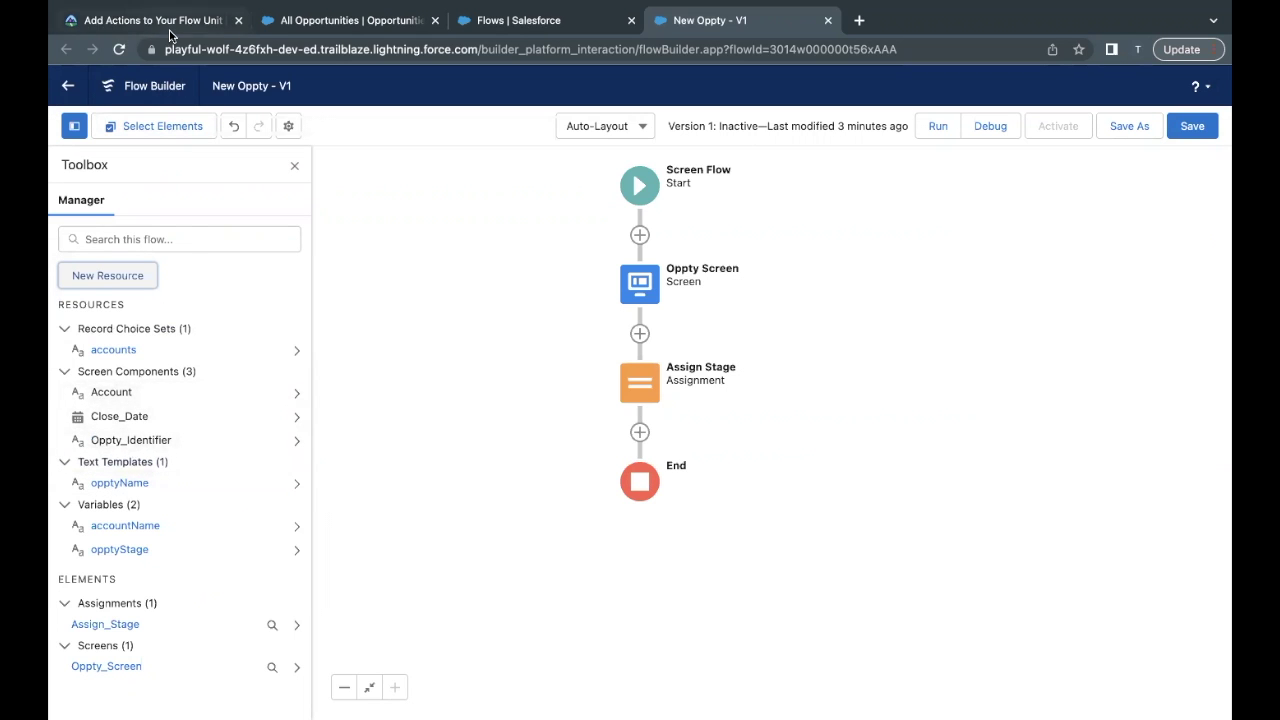
Step: Review the Create Records and assignment-connection steps in Trailhead, then return to the New Oppty flow
click(170, 30)
scroll(255, 350, down, 1)
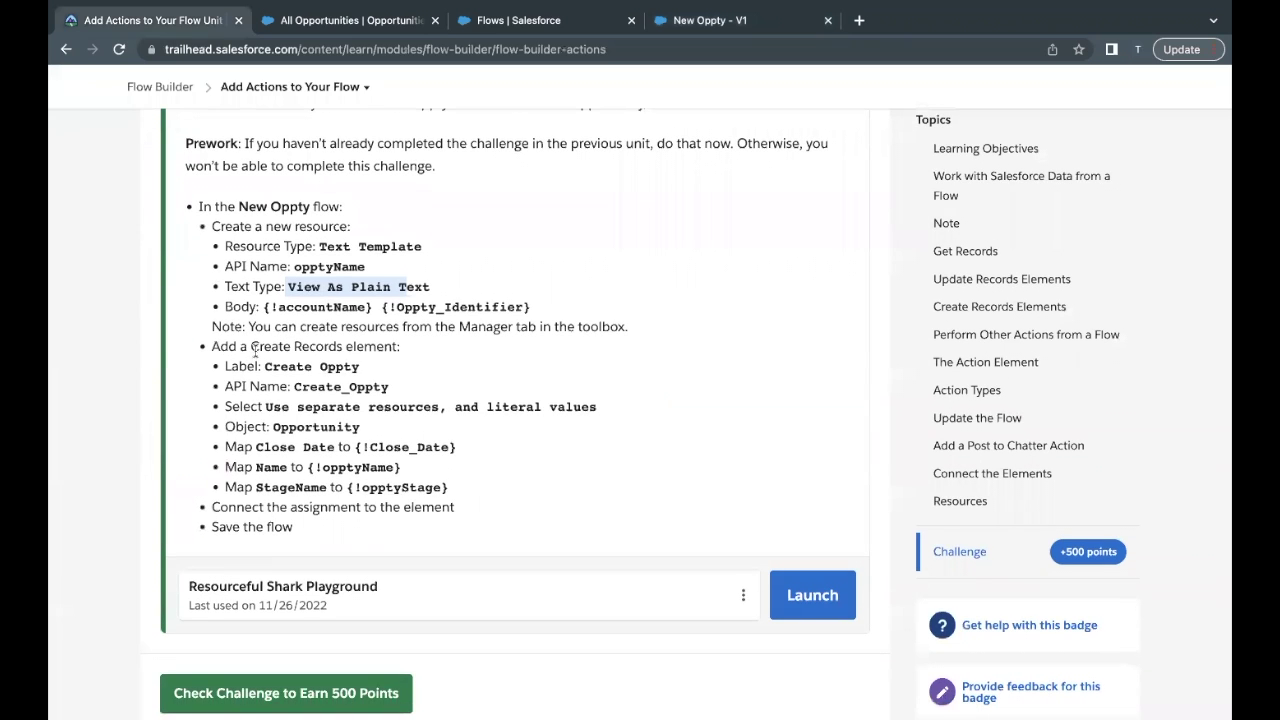
drag(253, 350, 385, 350)
click(385, 350)
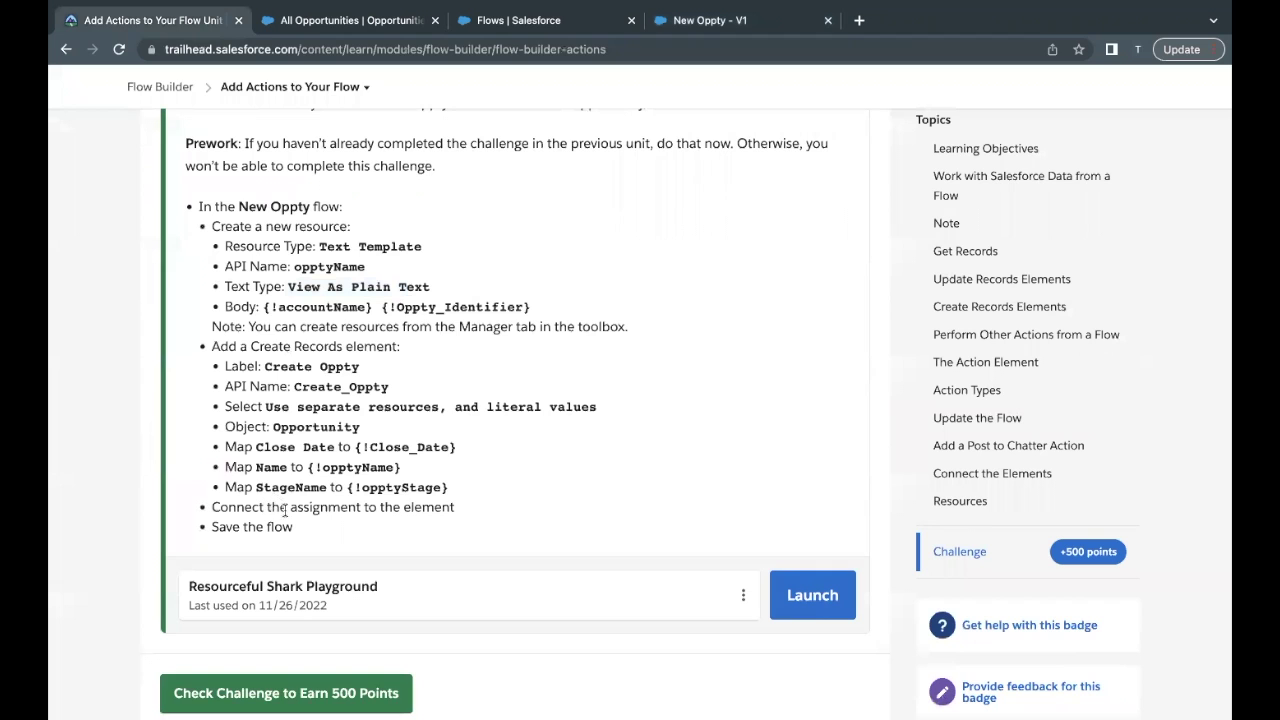
drag(212, 508, 466, 508)
click(398, 352)
click(700, 28)
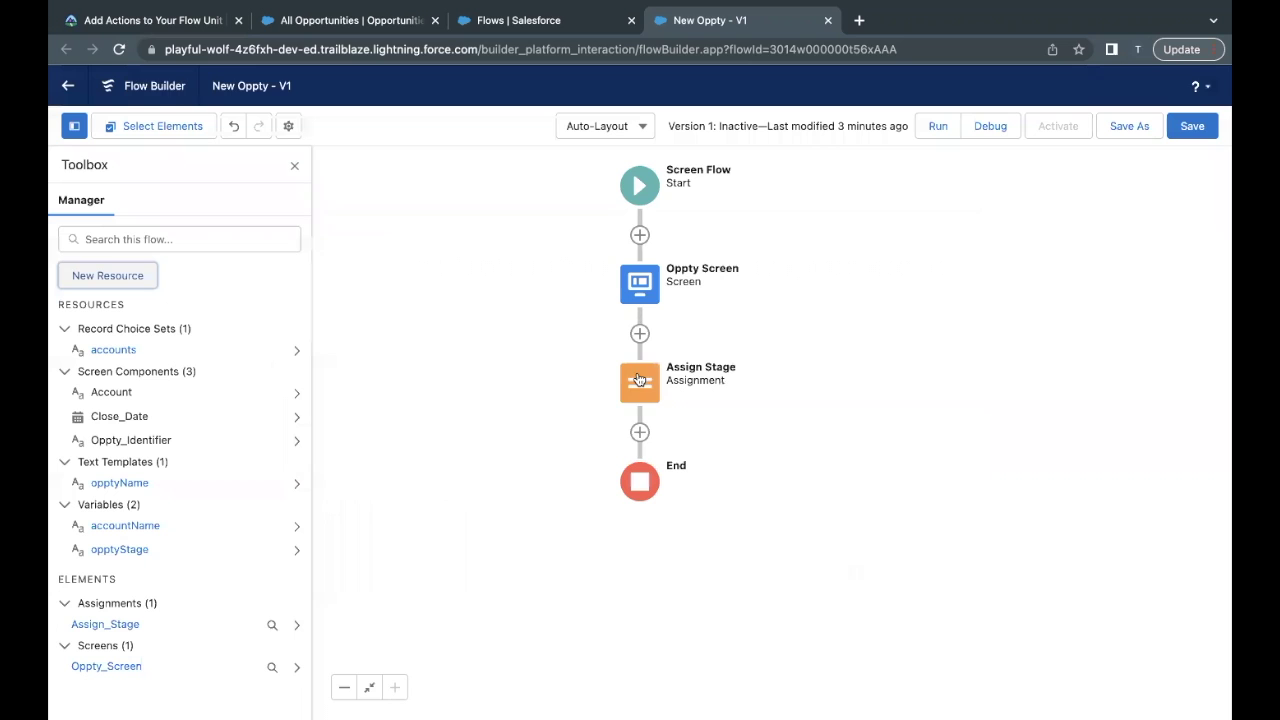
Step: Add a Create Records element labelled Create Oppty after Assign Stage
click(640, 434)
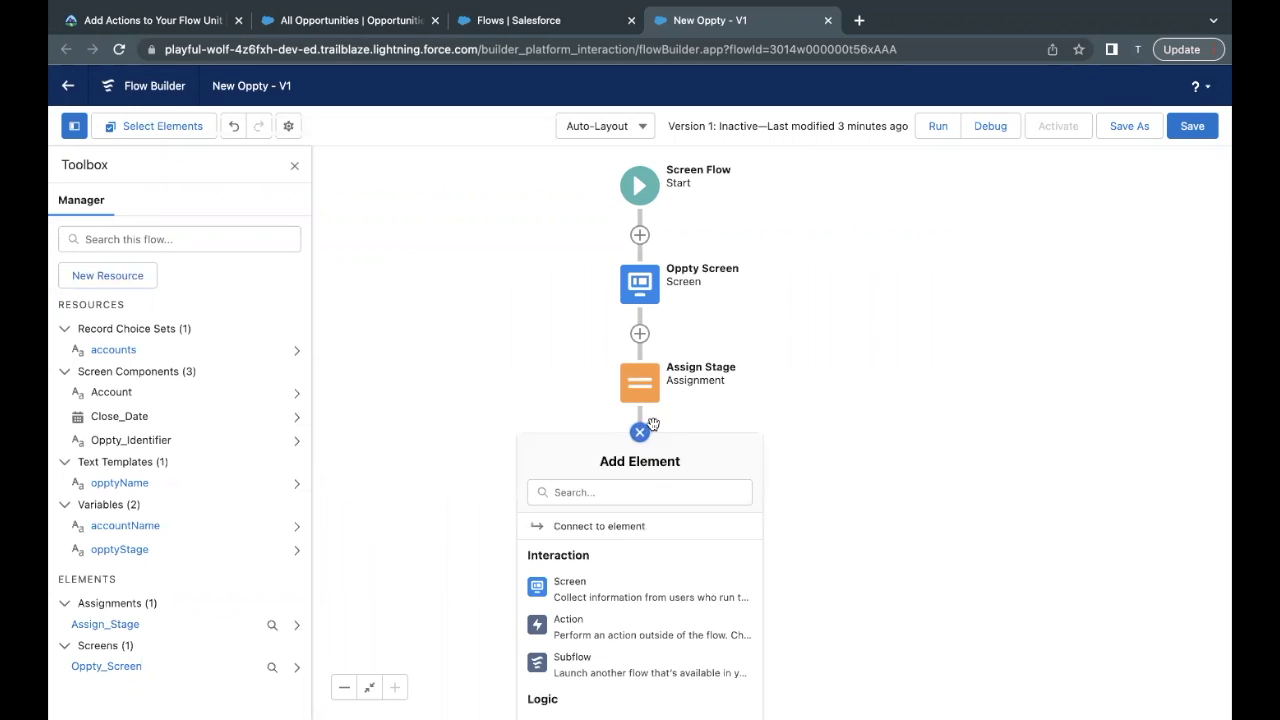
scroll(604, 524, down, 3)
scroll(604, 524, down, 4)
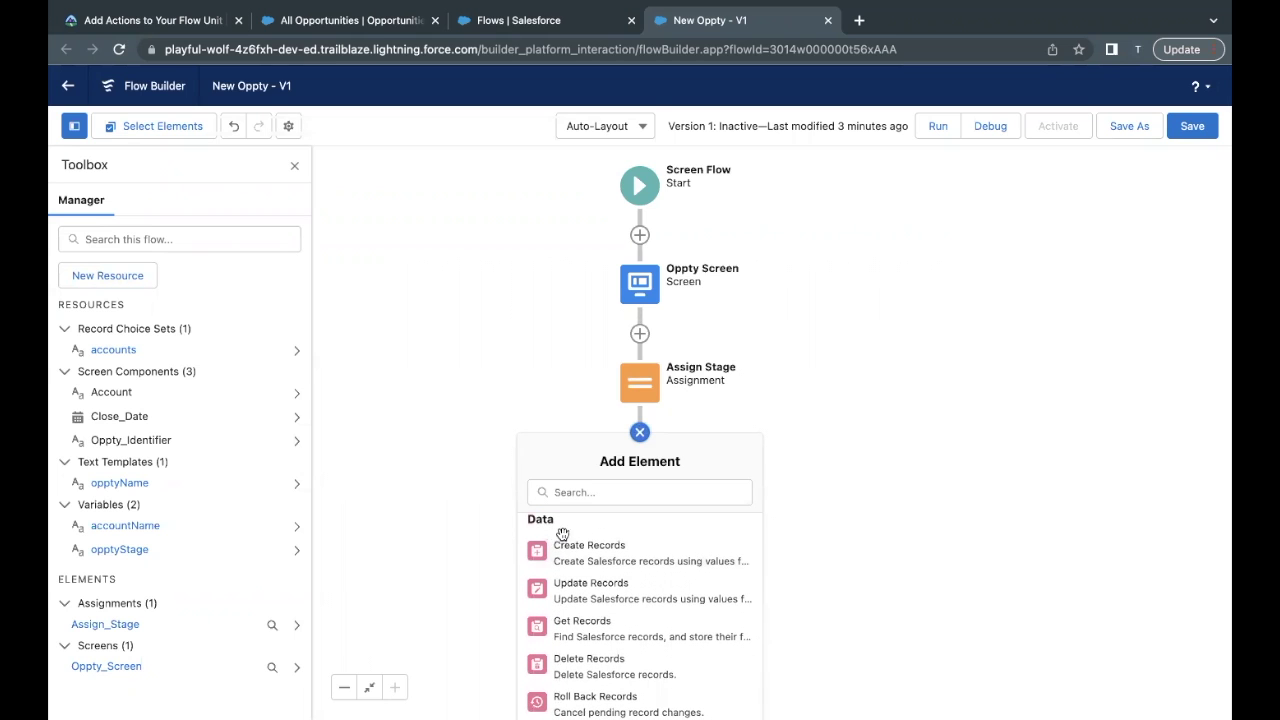
click(578, 561)
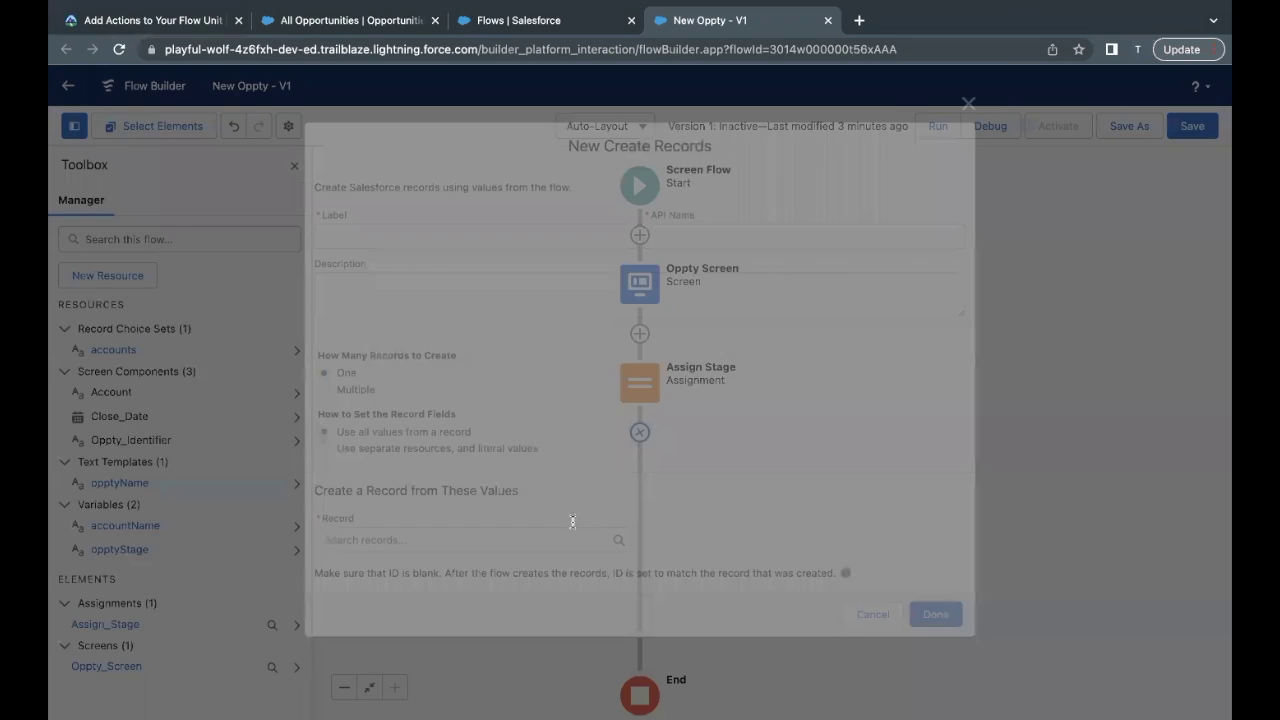
click(220, 20)
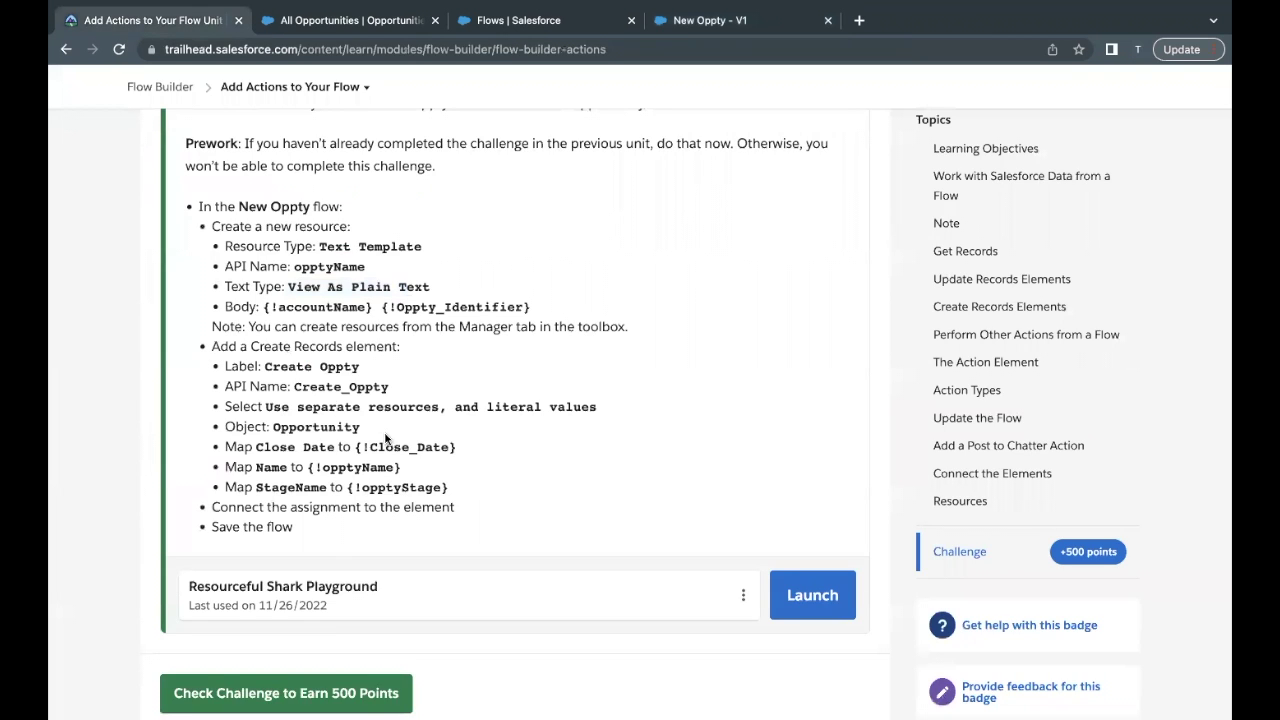
drag(265, 366, 362, 370)
key(super+c)
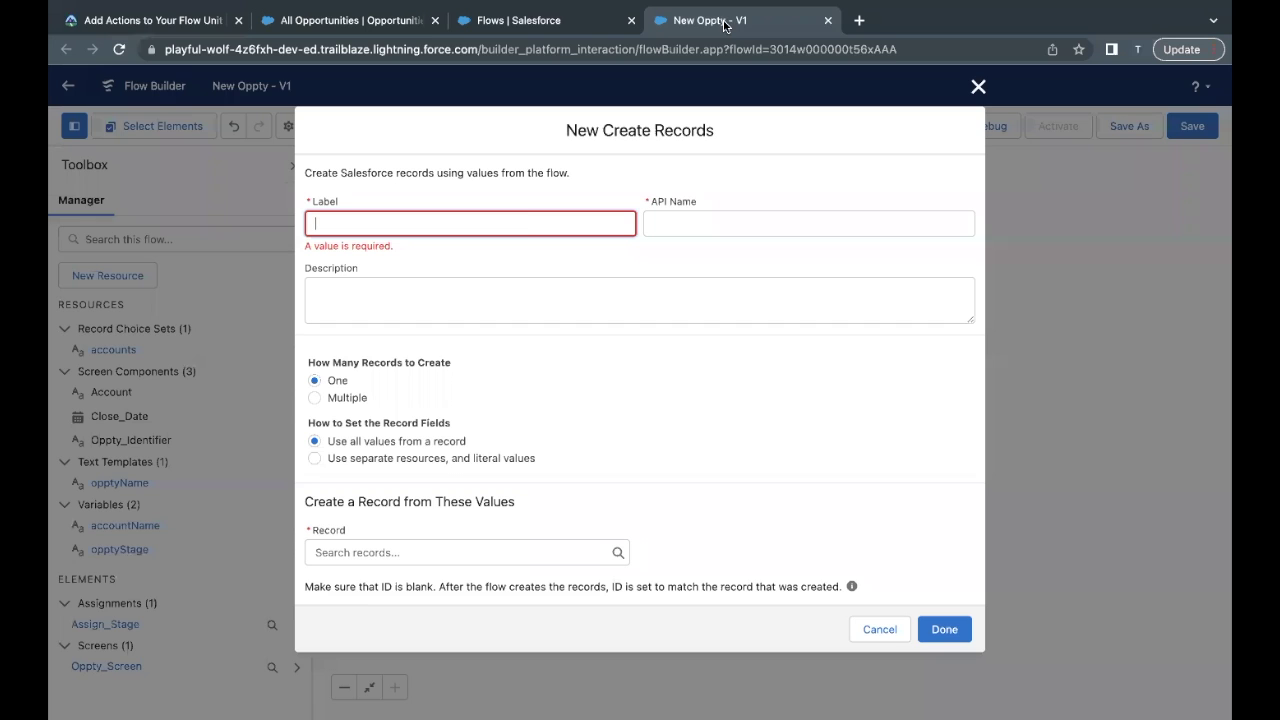
click(729, 18)
key(super+v)
click(674, 271)
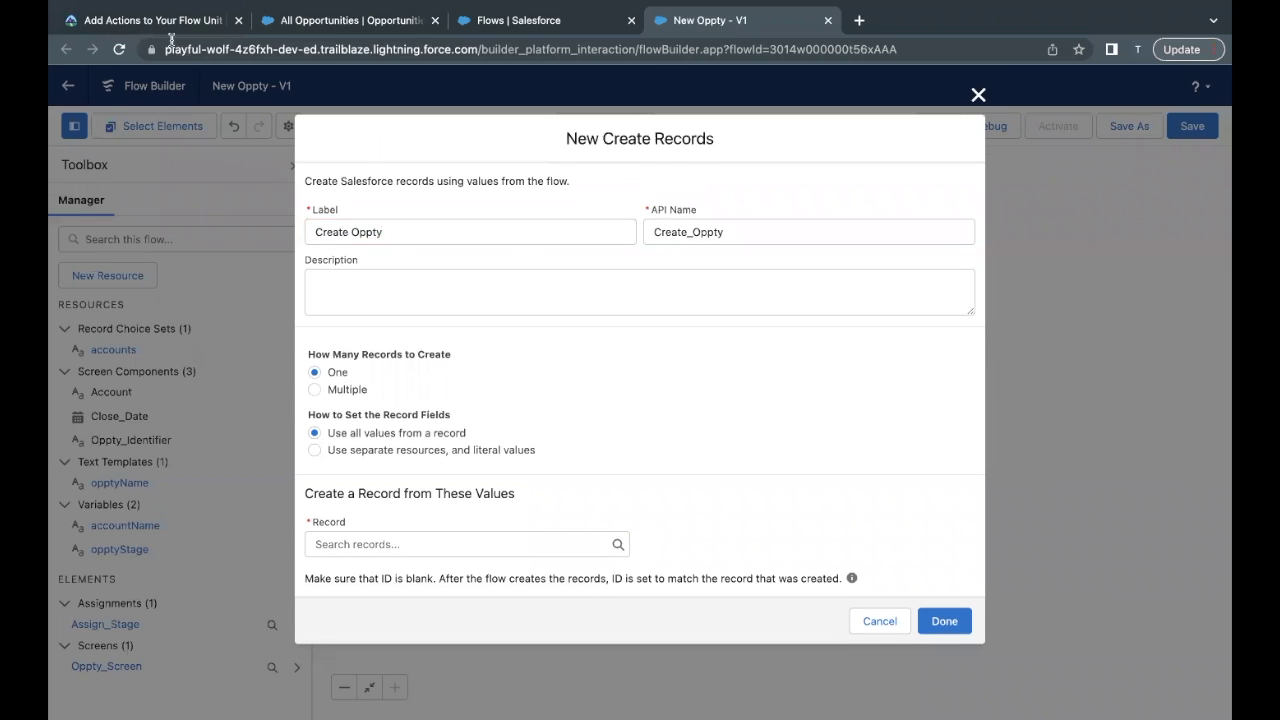
Step: Set the element to use separate resources and create an Opportunity record
click(371, 451)
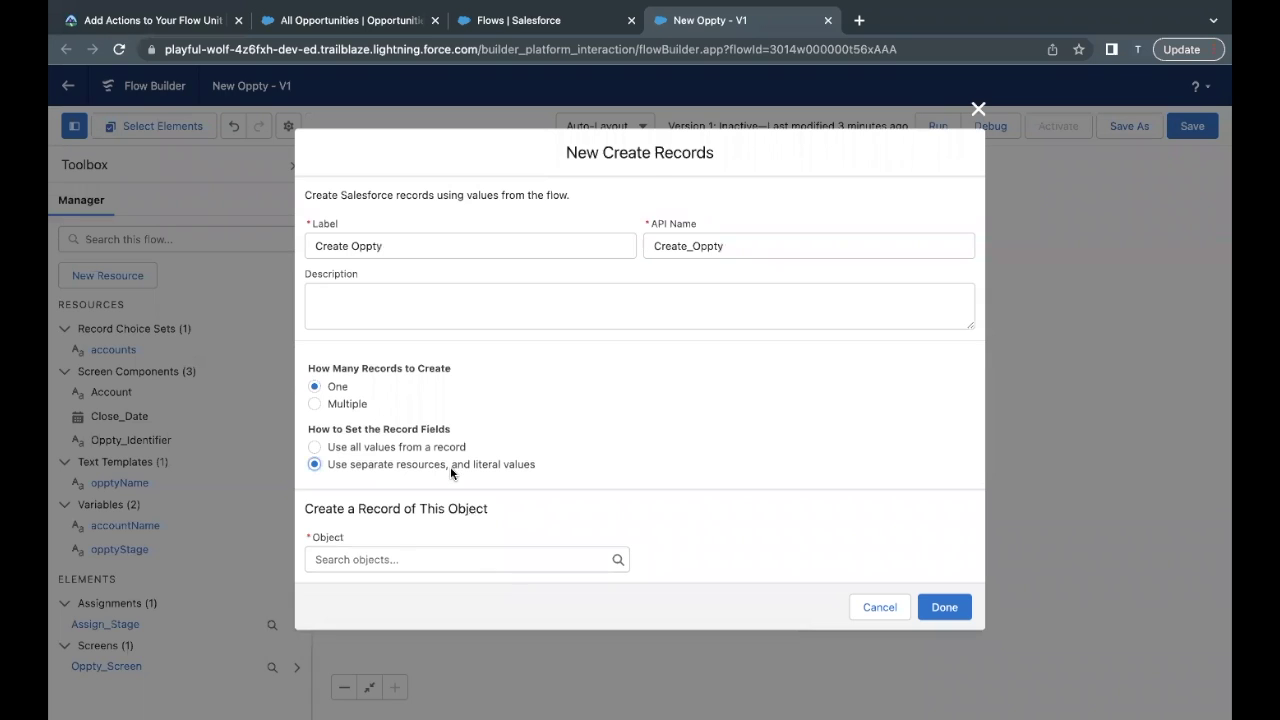
click(371, 559)
text(Opo)
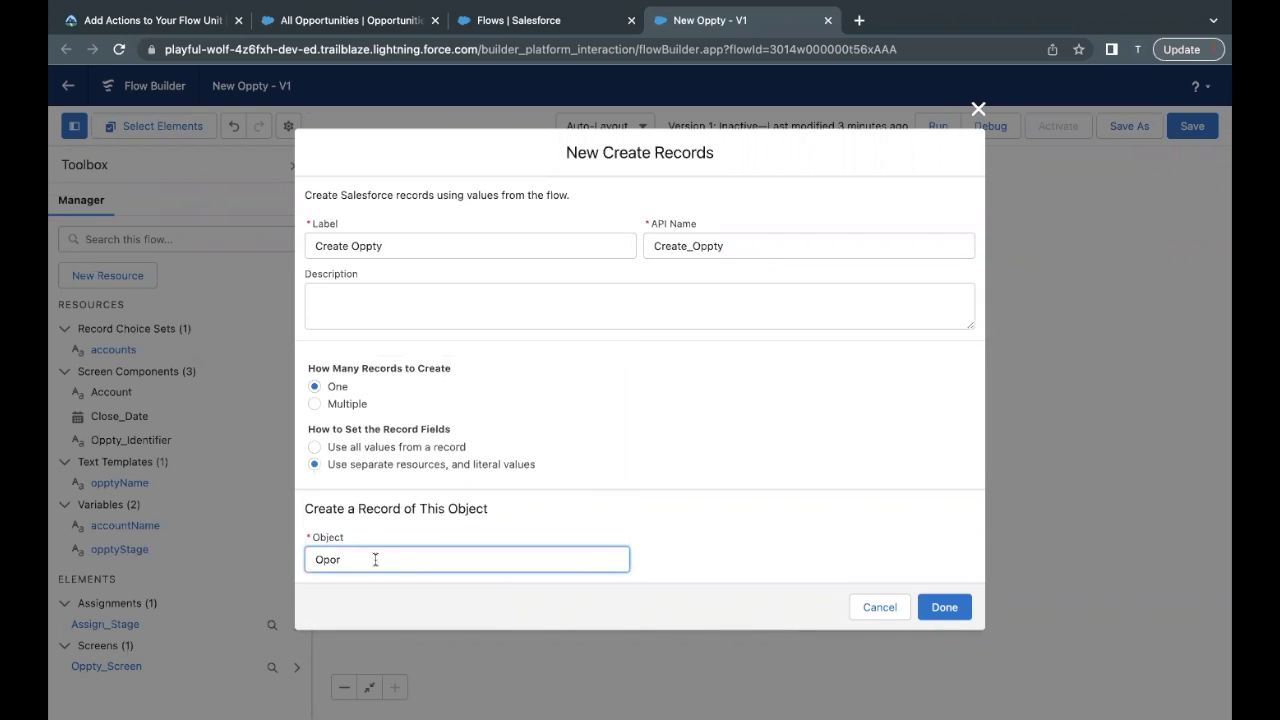
text(r)
key(BackSpace)
key(BackSpace)
text(po)
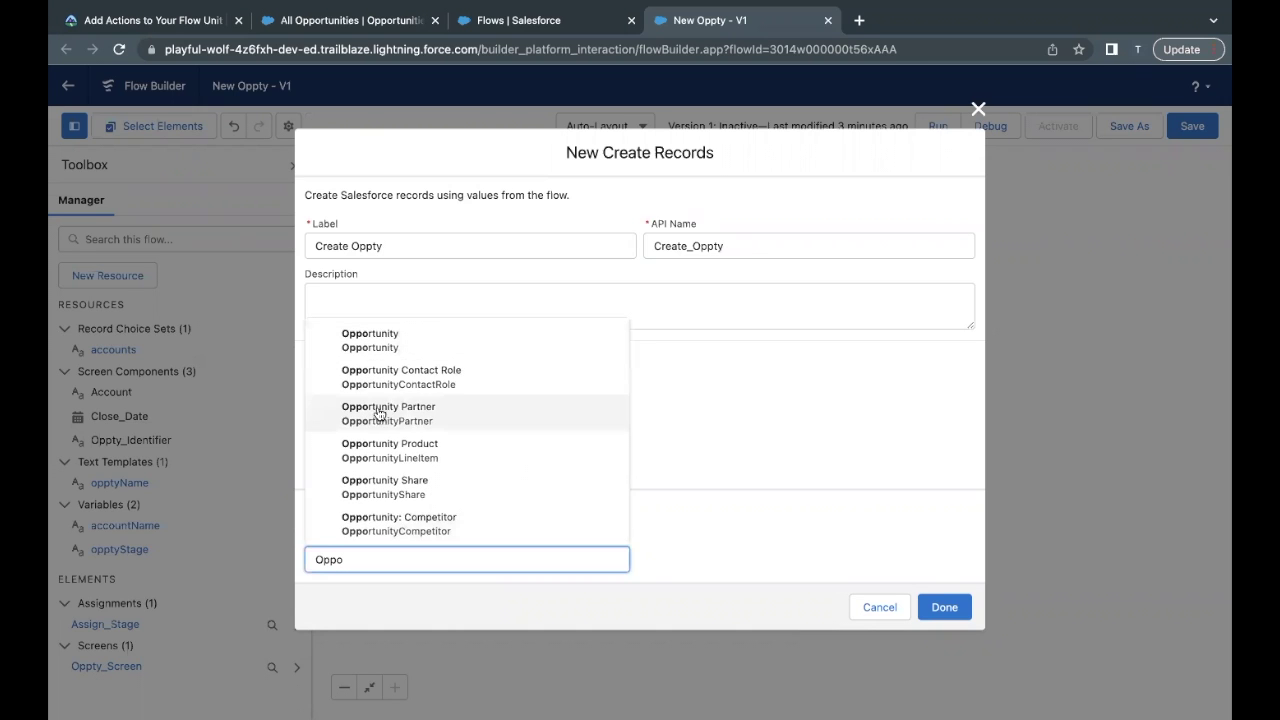
click(434, 345)
scroll(432, 345, down, 3)
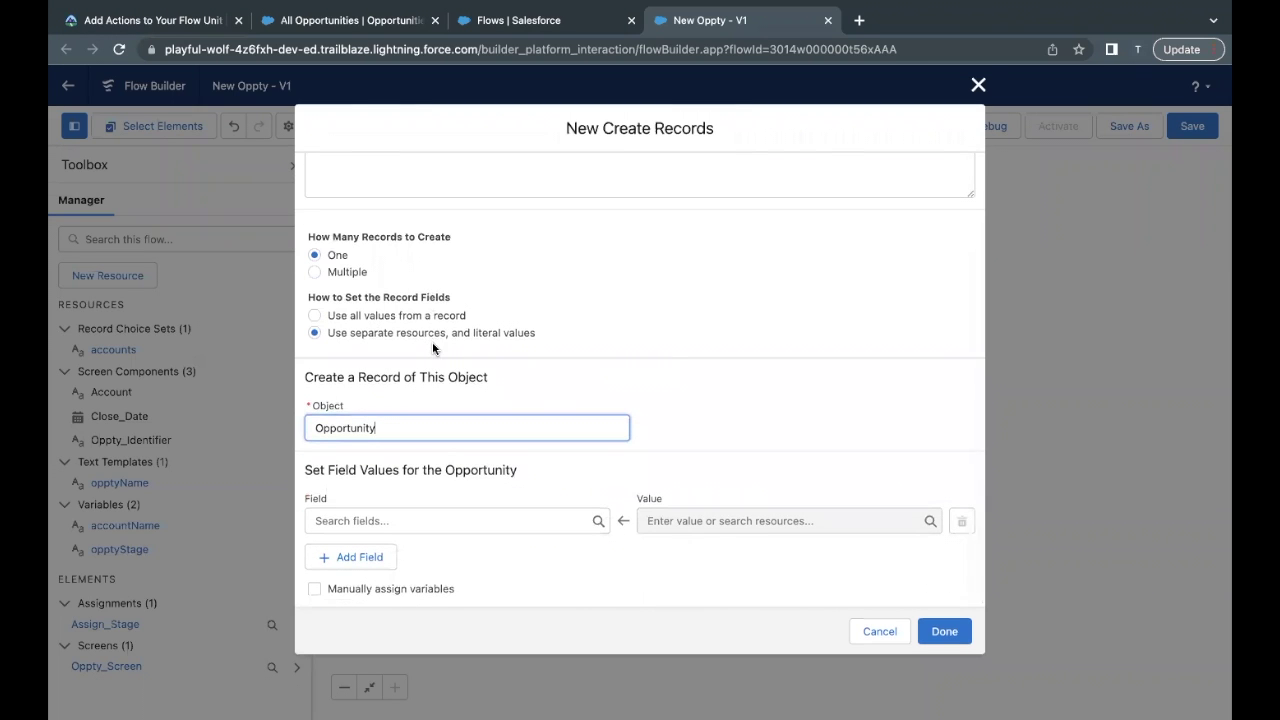
drag(385, 472, 481, 470)
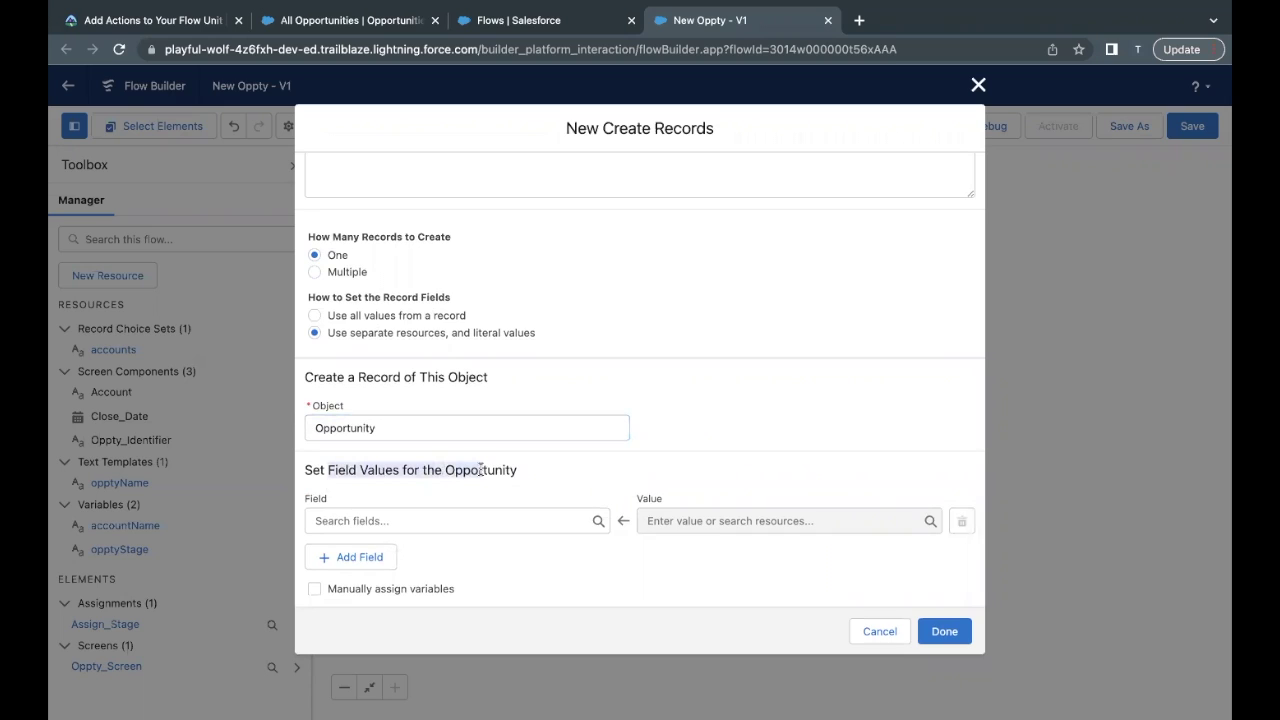
click(481, 470)
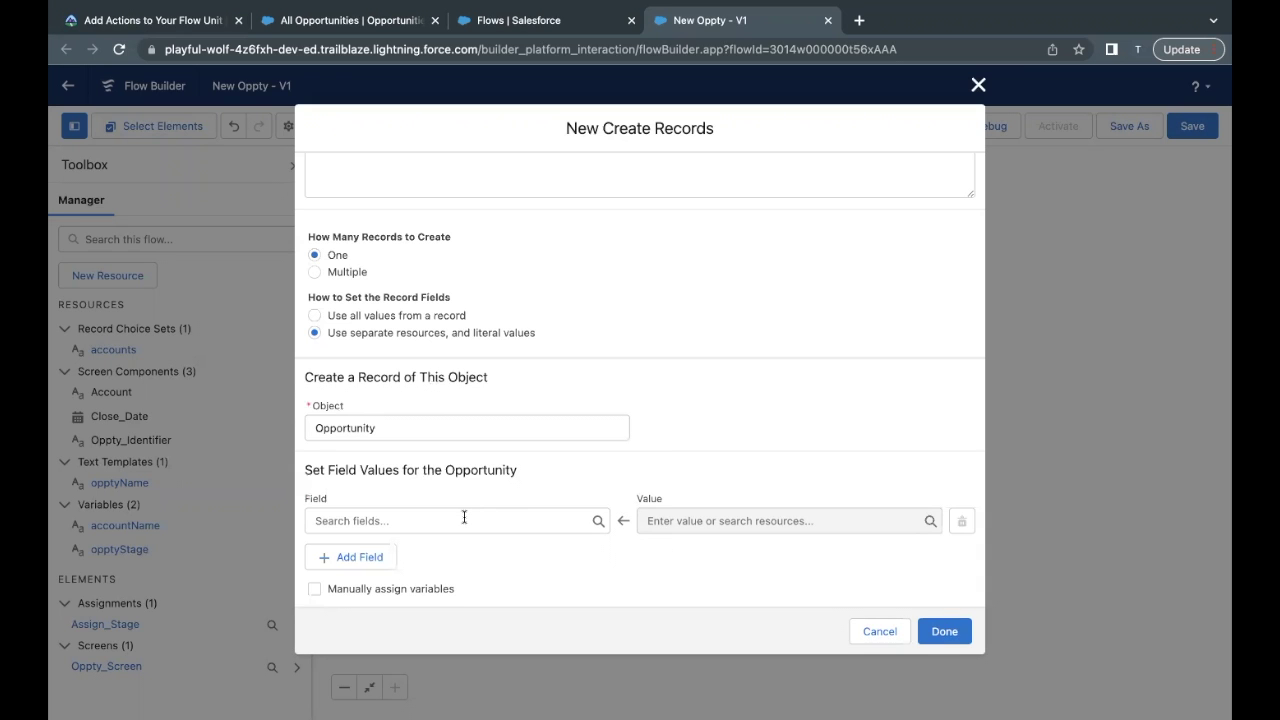
click(110, 30)
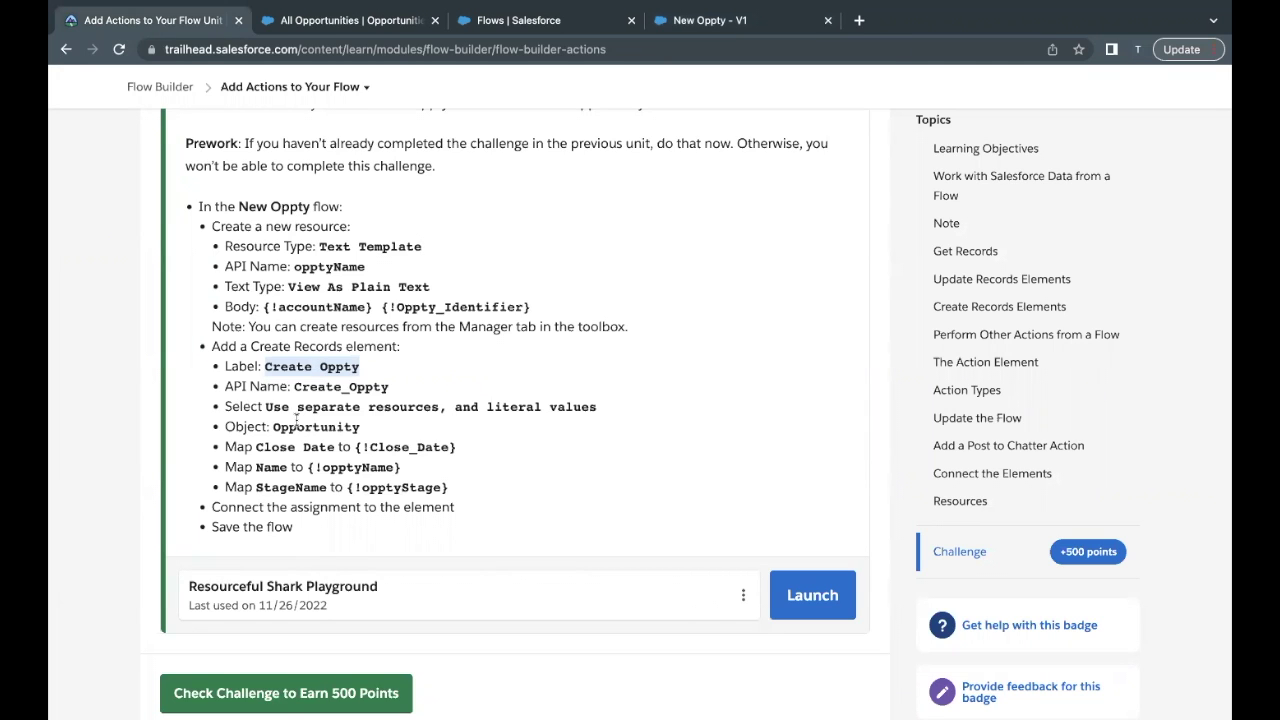
Step: Note the required mappings: Close Date to {!Close_Date}, Name to {!opptyName}, StageName to {!opptyStage}
drag(256, 447, 334, 447)
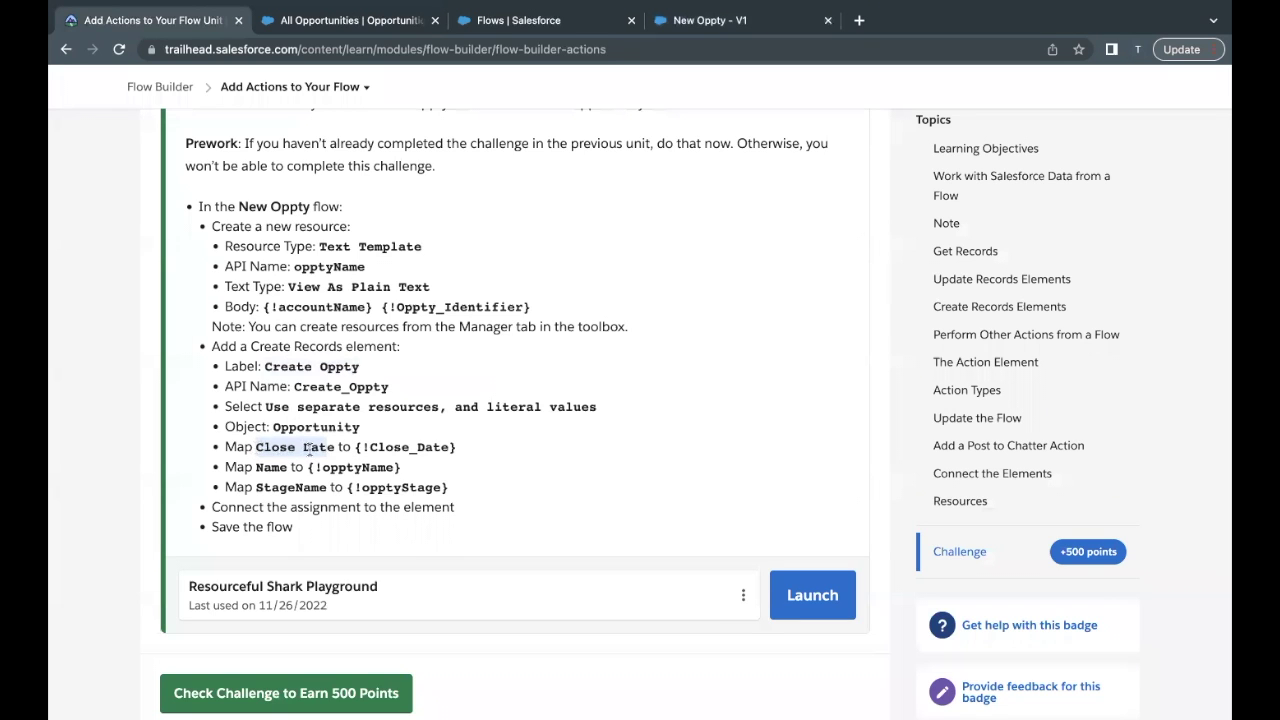
click(280, 468)
double_click(358, 467)
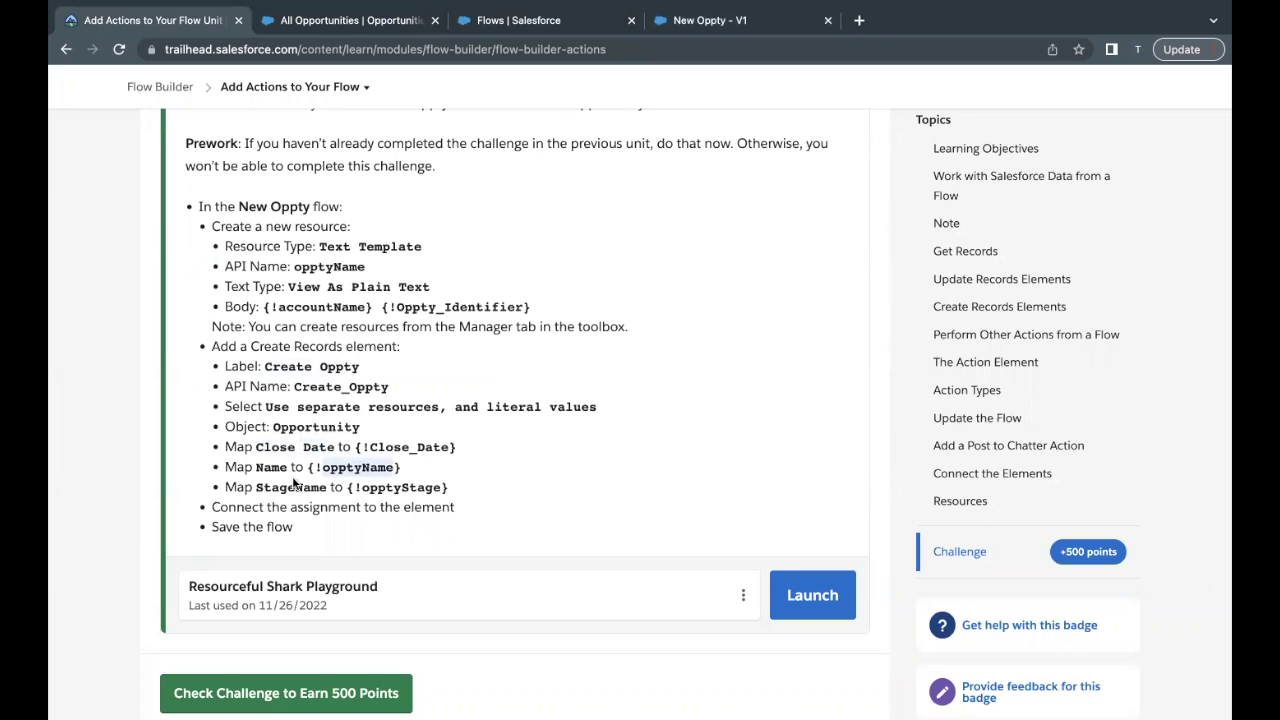
double_click(358, 467)
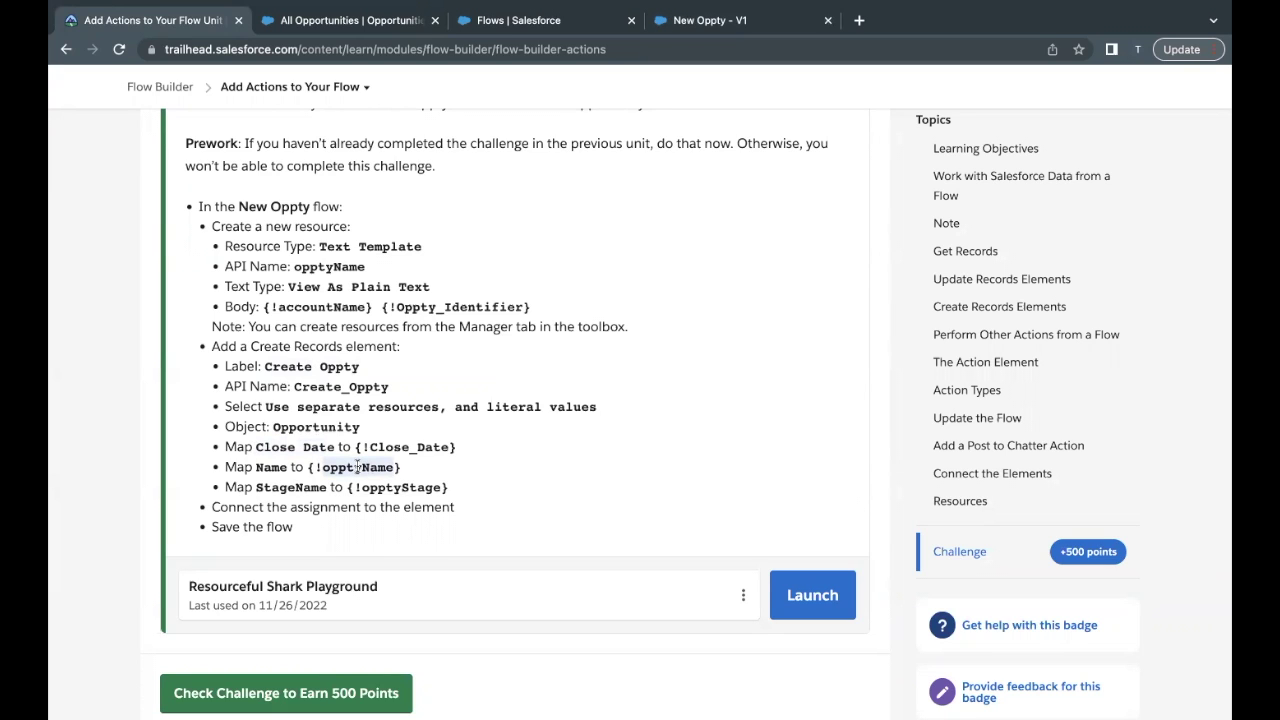
drag(228, 247, 352, 282)
double_click(282, 488)
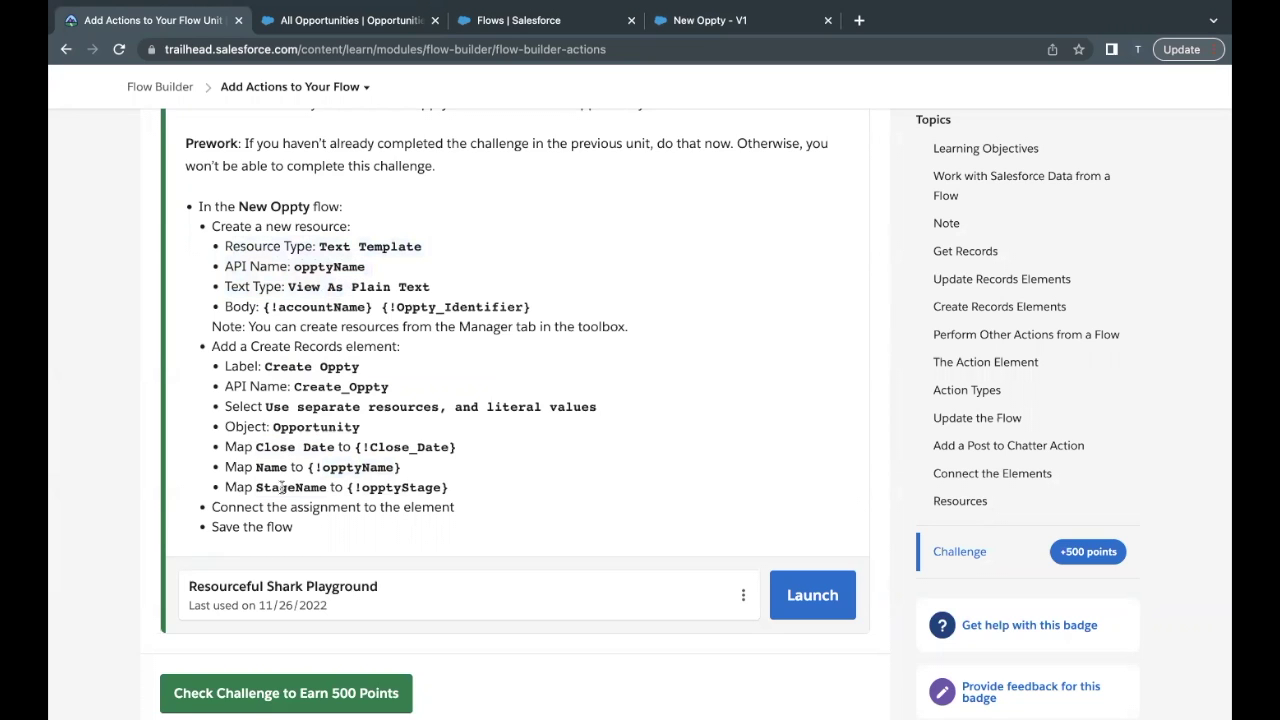
click(389, 487)
double_click(389, 487)
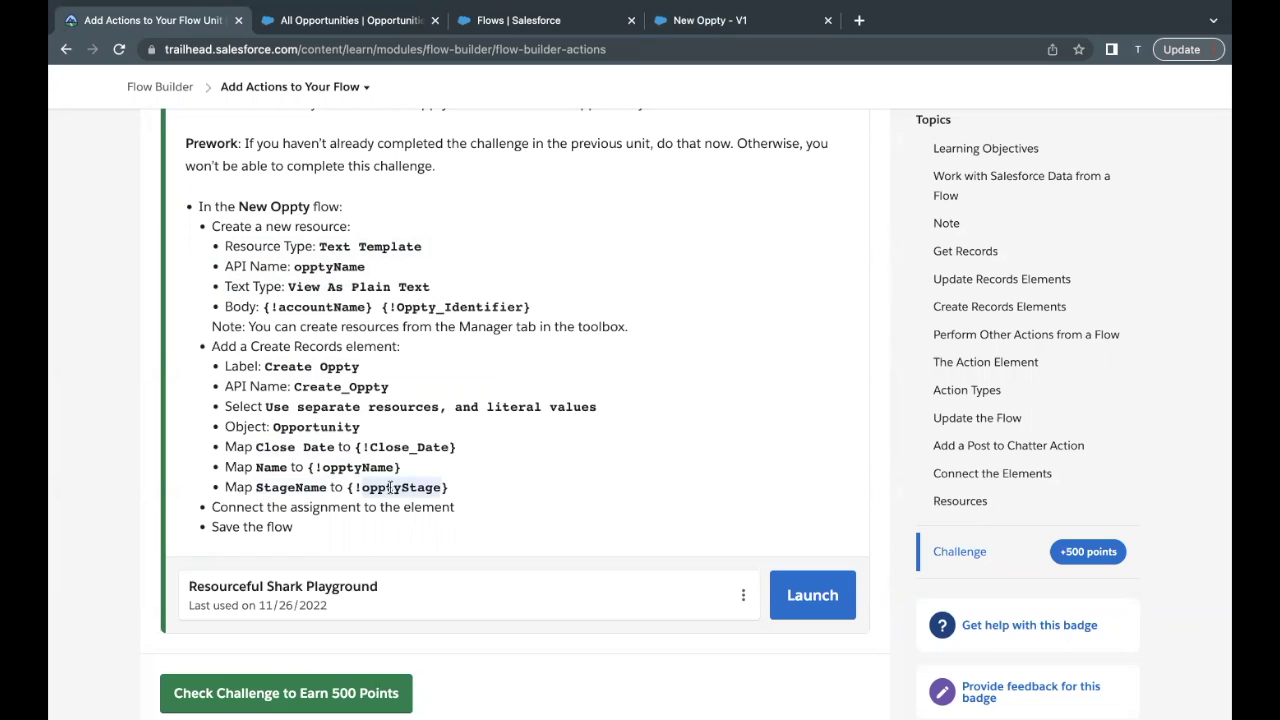
click(728, 28)
Step: Map the Opportunity CloseDate field to the Close_Date resource
click(450, 521)
text(Clos)
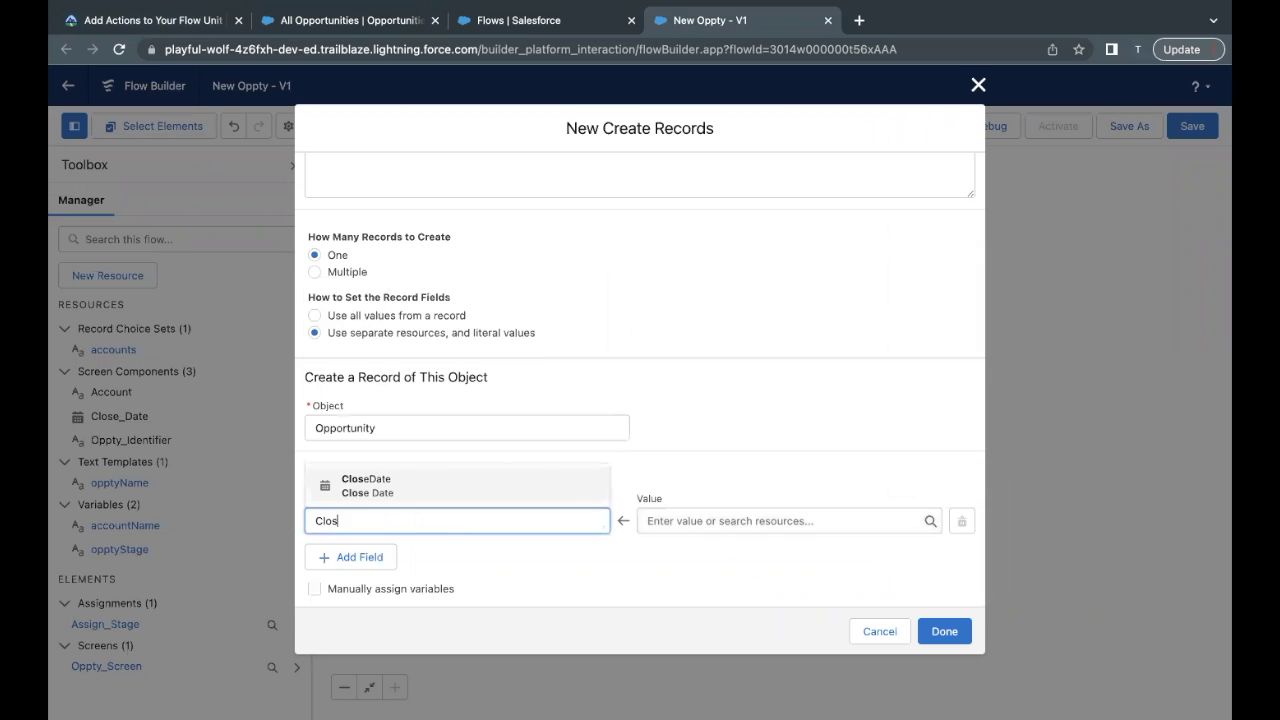
click(400, 492)
click(666, 519)
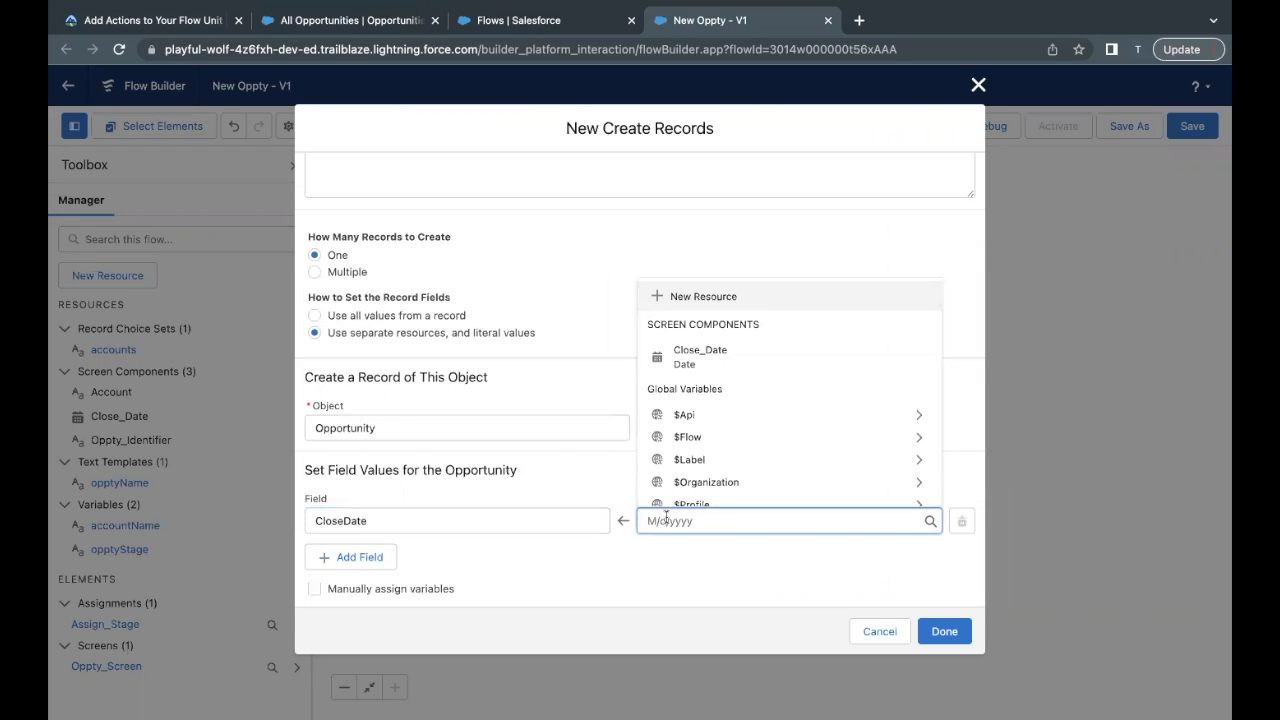
click(714, 356)
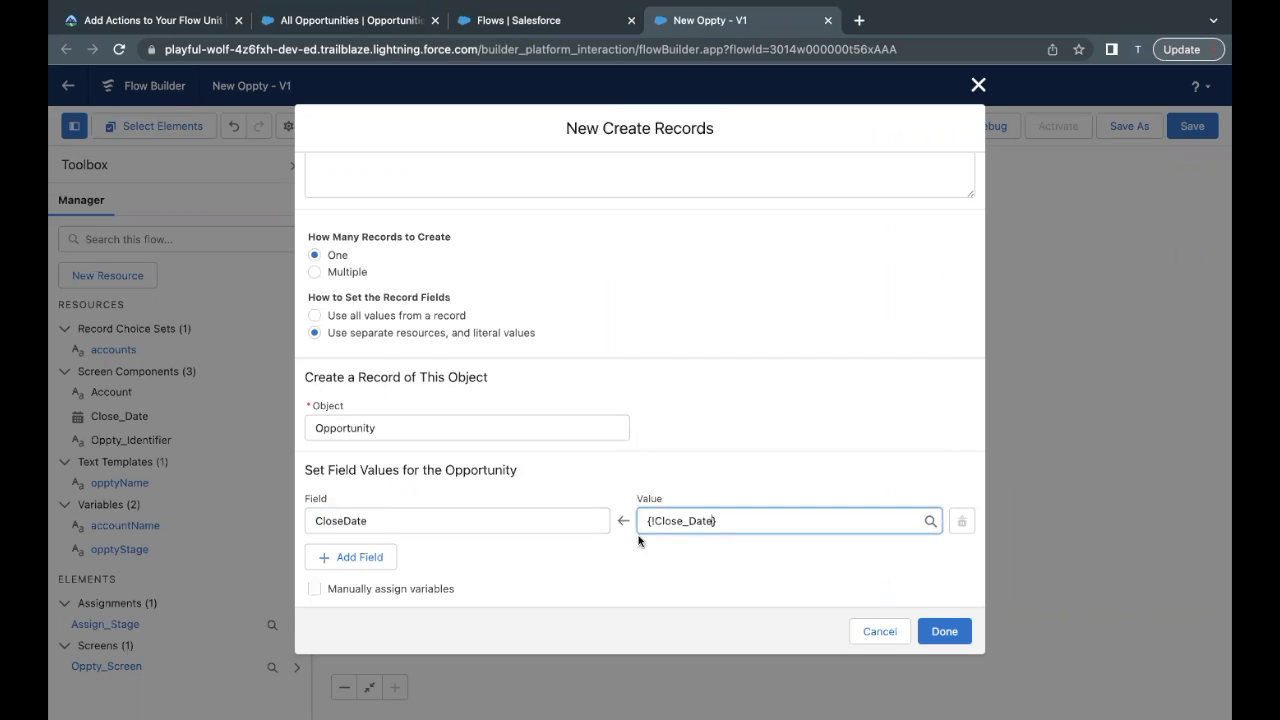
Step: Map the Opportunity Name field to the opptyName text template
click(336, 562)
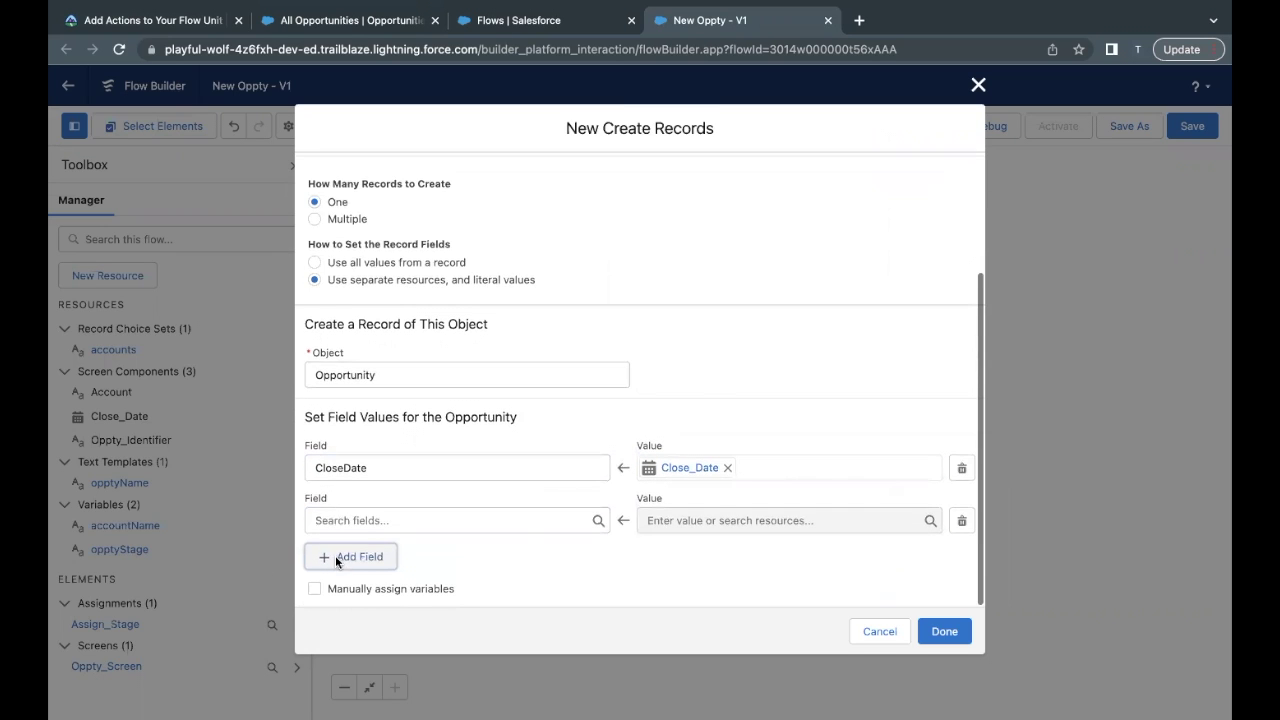
click(377, 520)
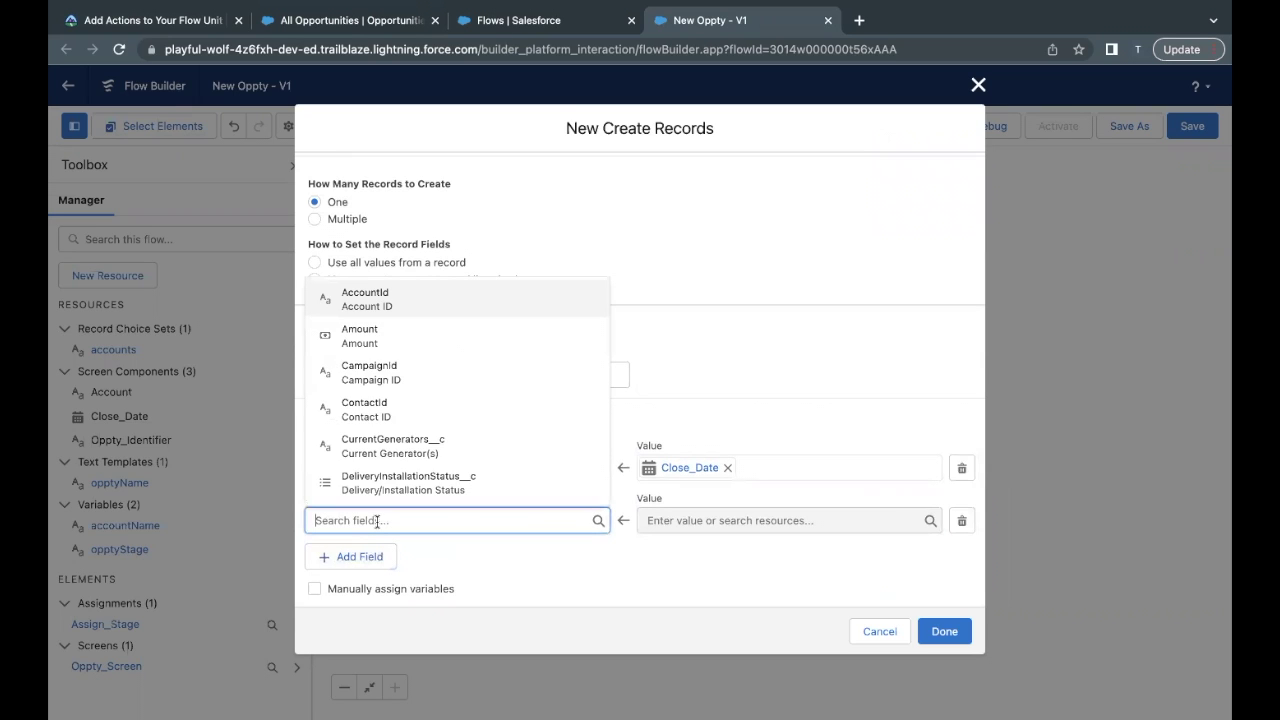
text(Name)
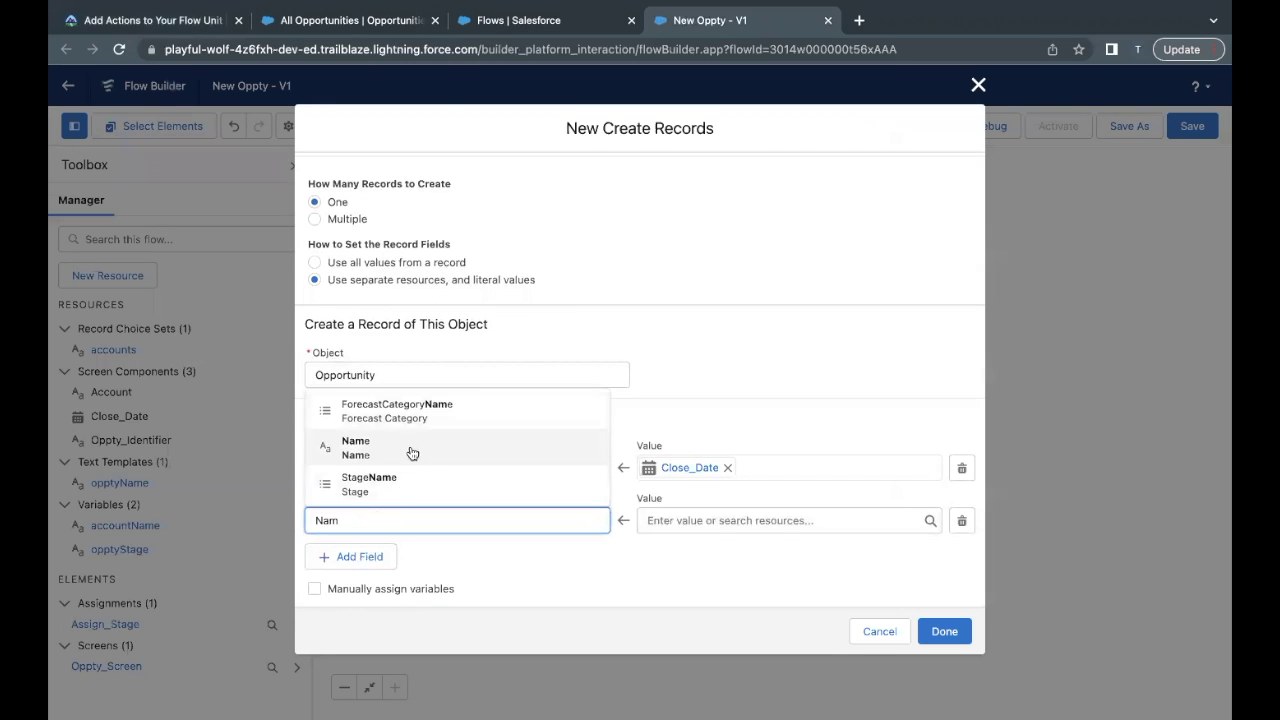
click(409, 449)
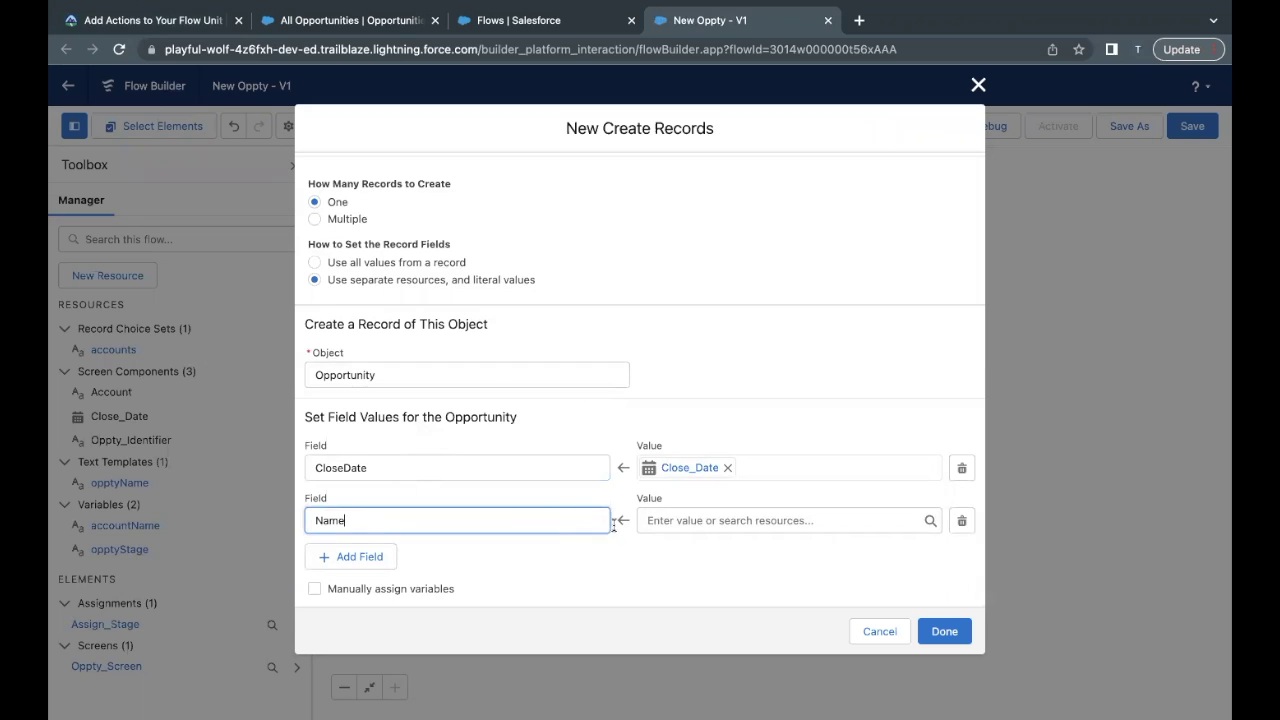
click(704, 520)
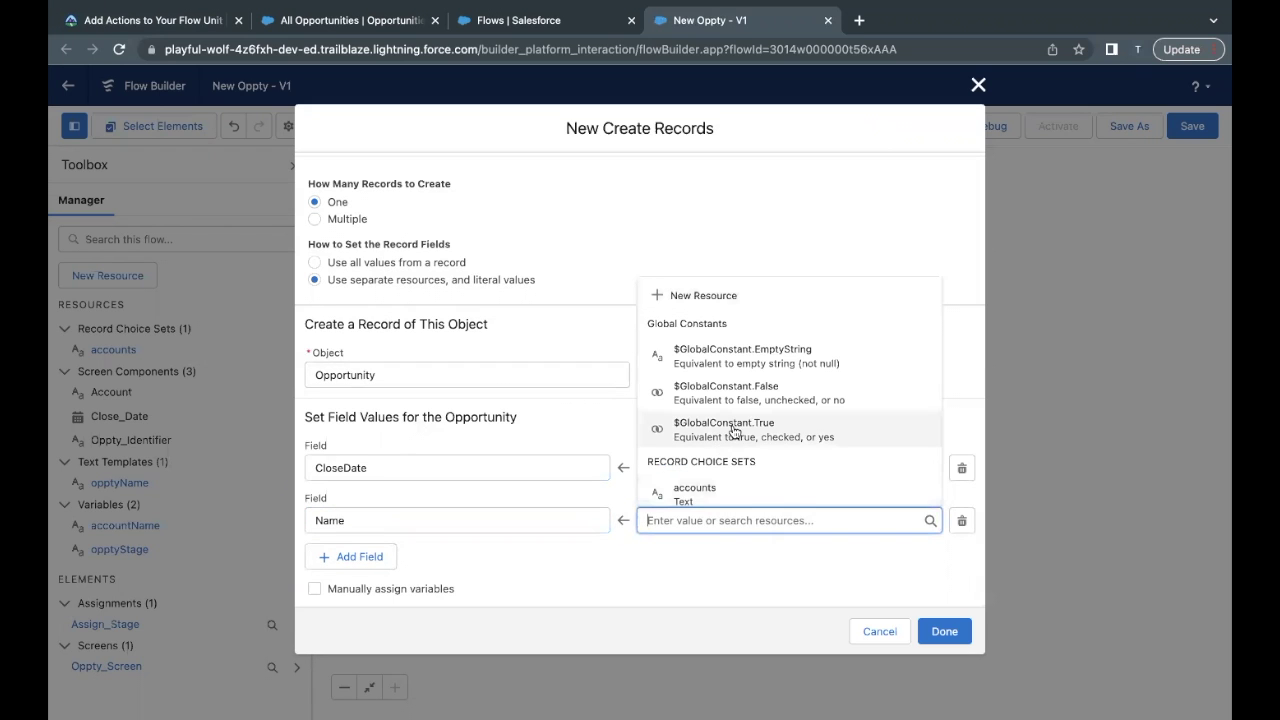
text(oppt)
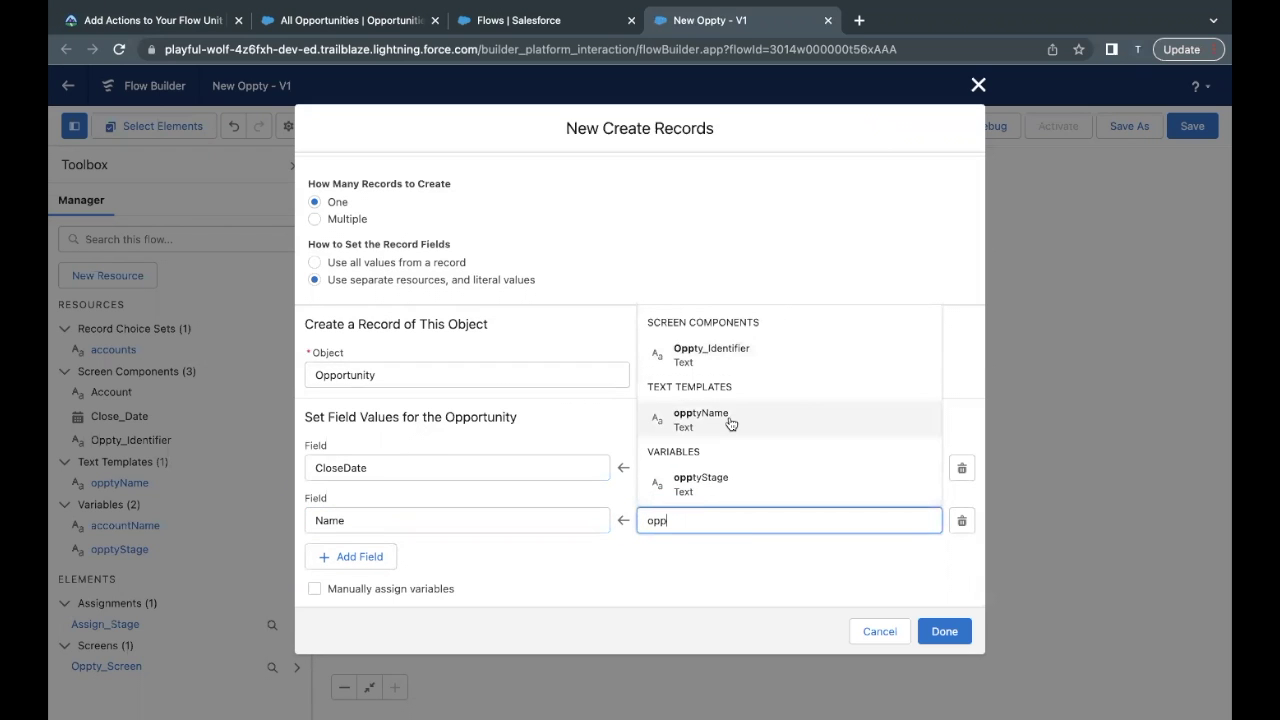
click(729, 420)
click(697, 521)
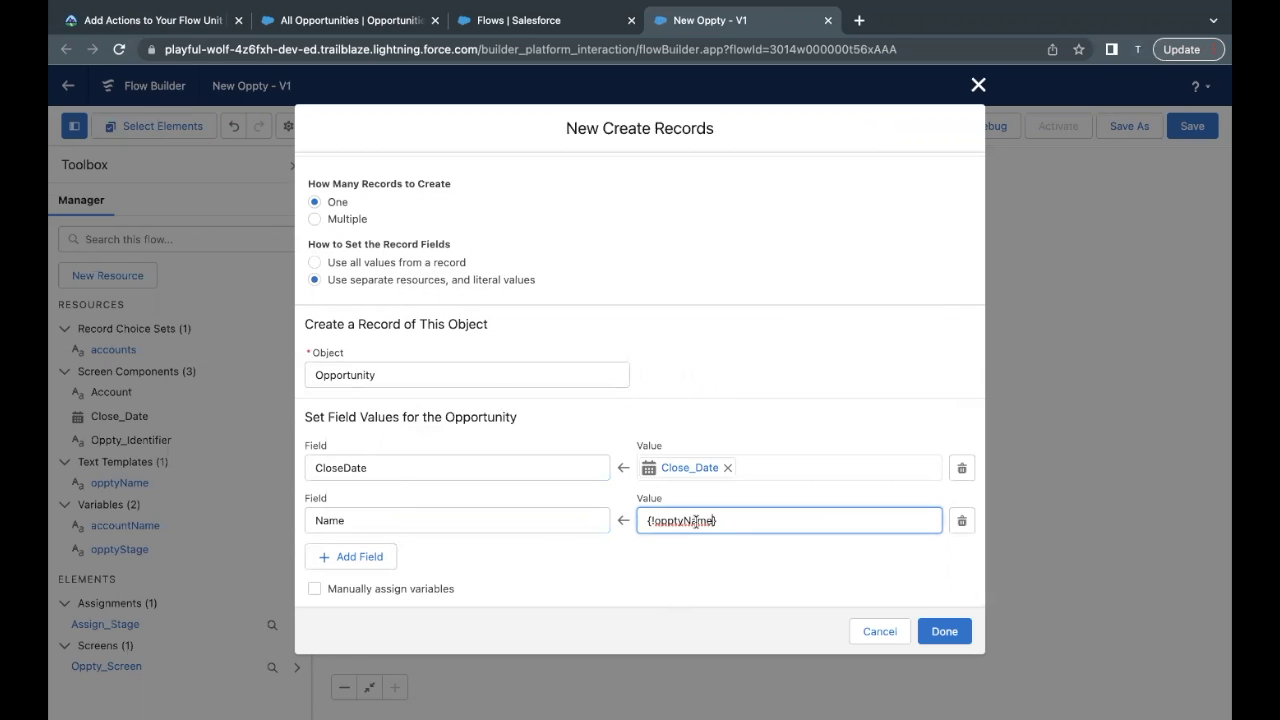
click(620, 558)
Step: Map StageName to the opptyStage variable and save the Create Oppty element
click(375, 558)
click(108, 20)
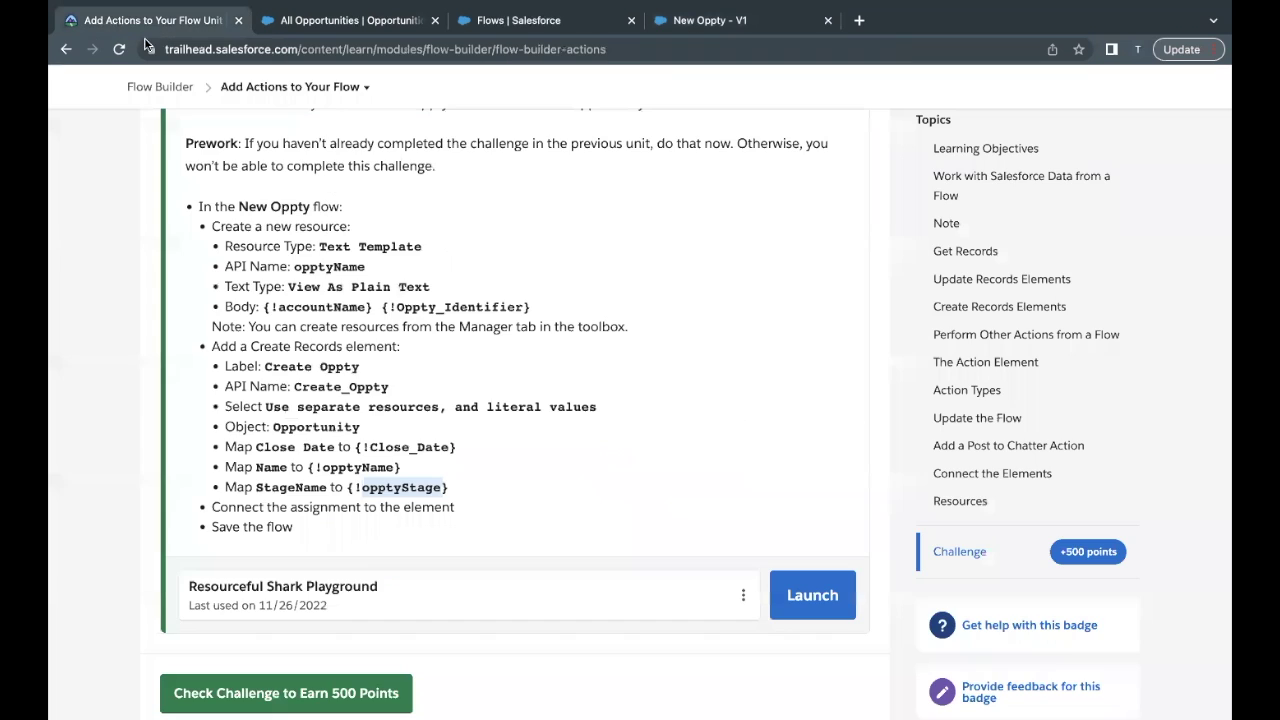
click(709, 22)
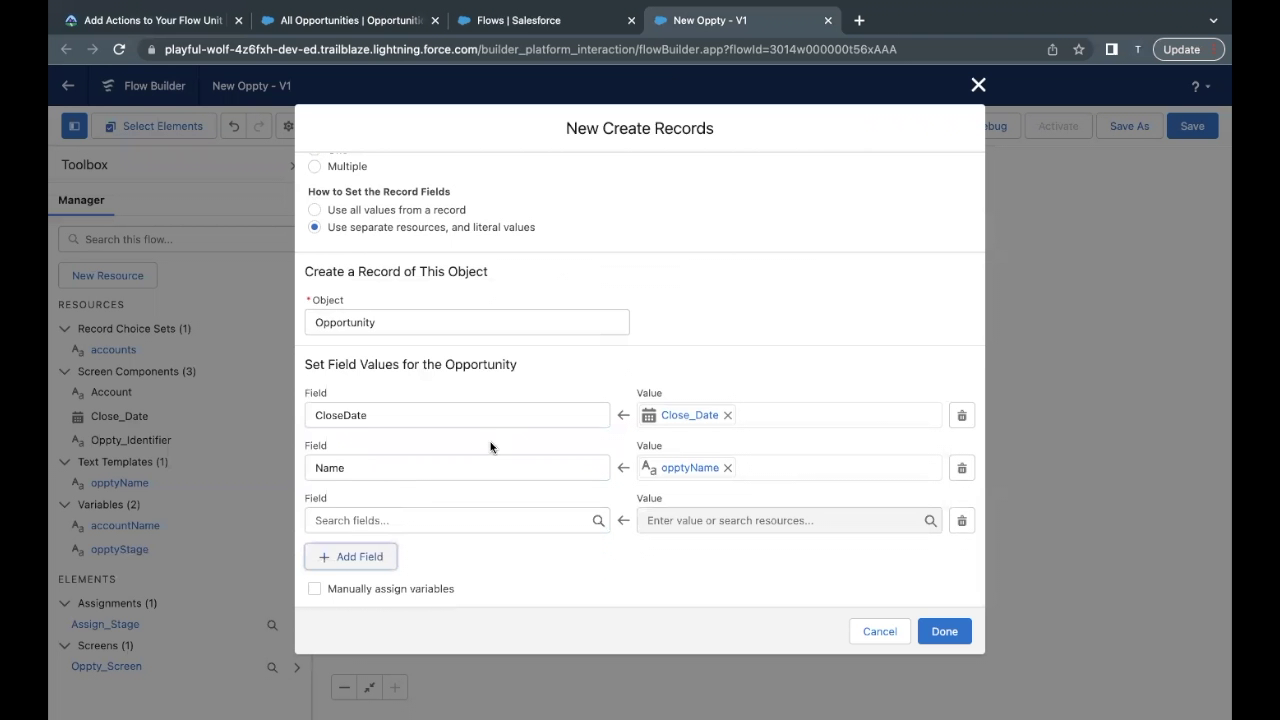
click(429, 517)
text(stag)
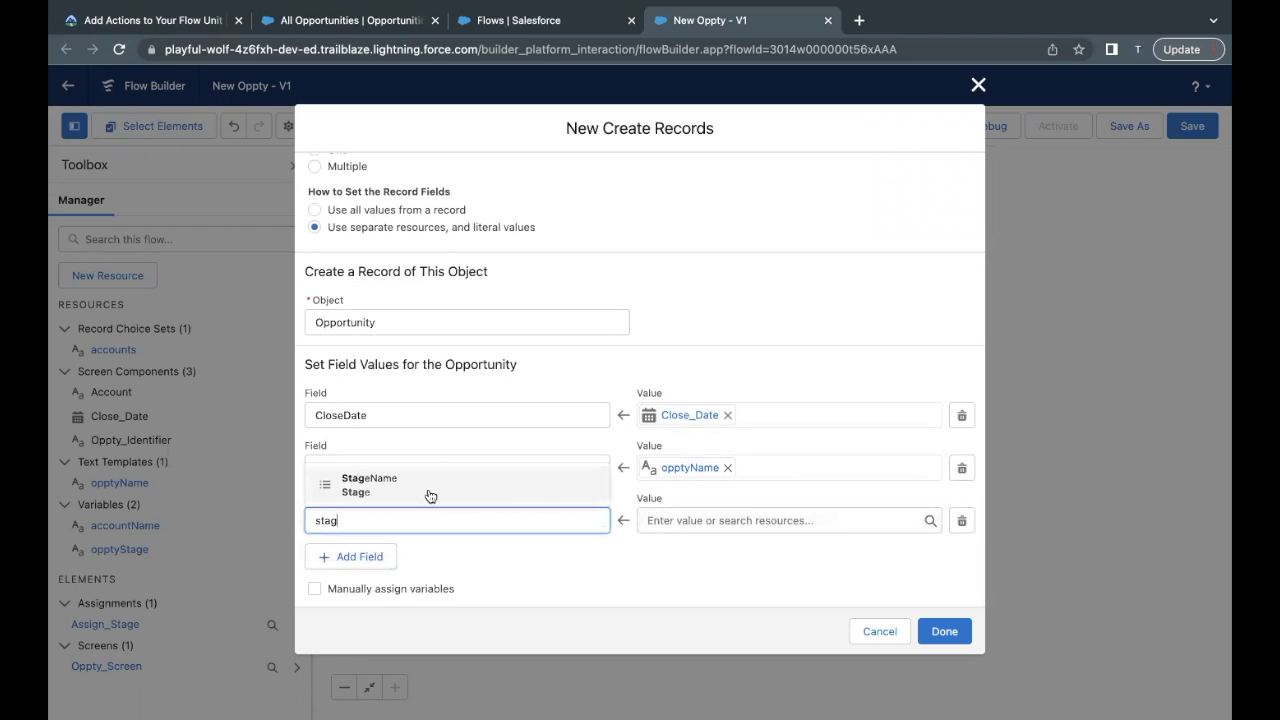
click(429, 484)
click(699, 520)
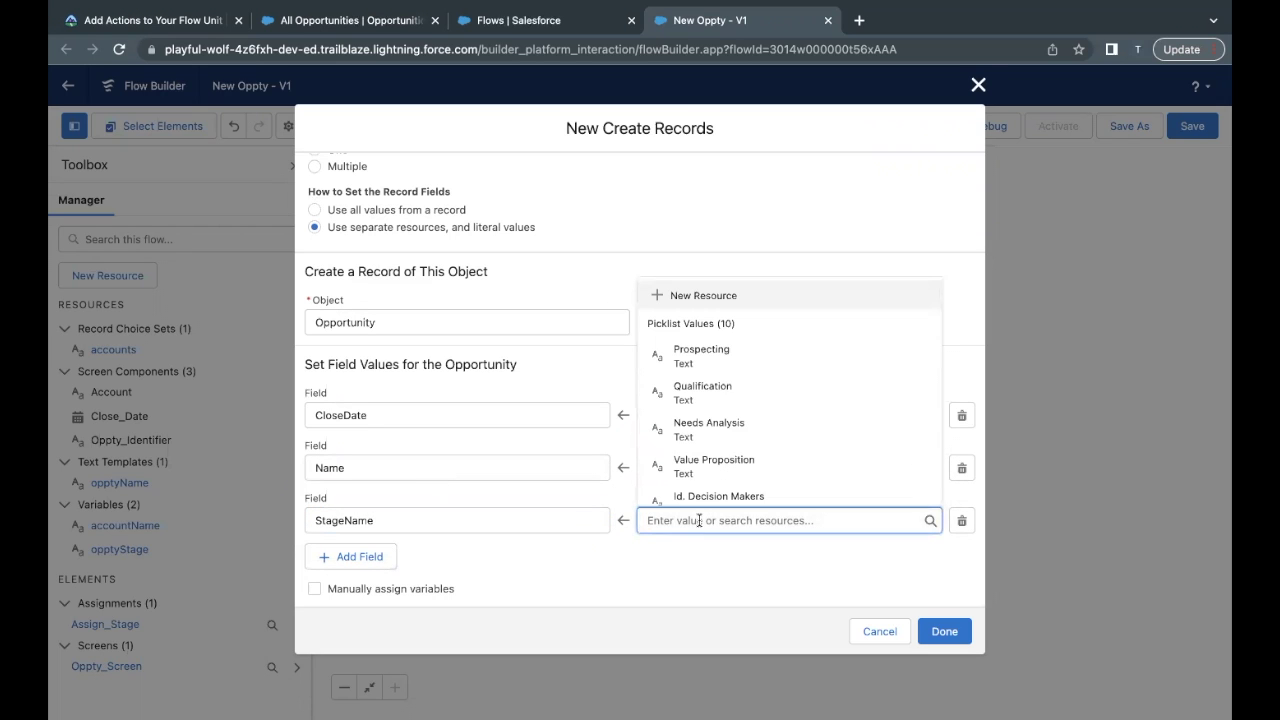
text(oppt)
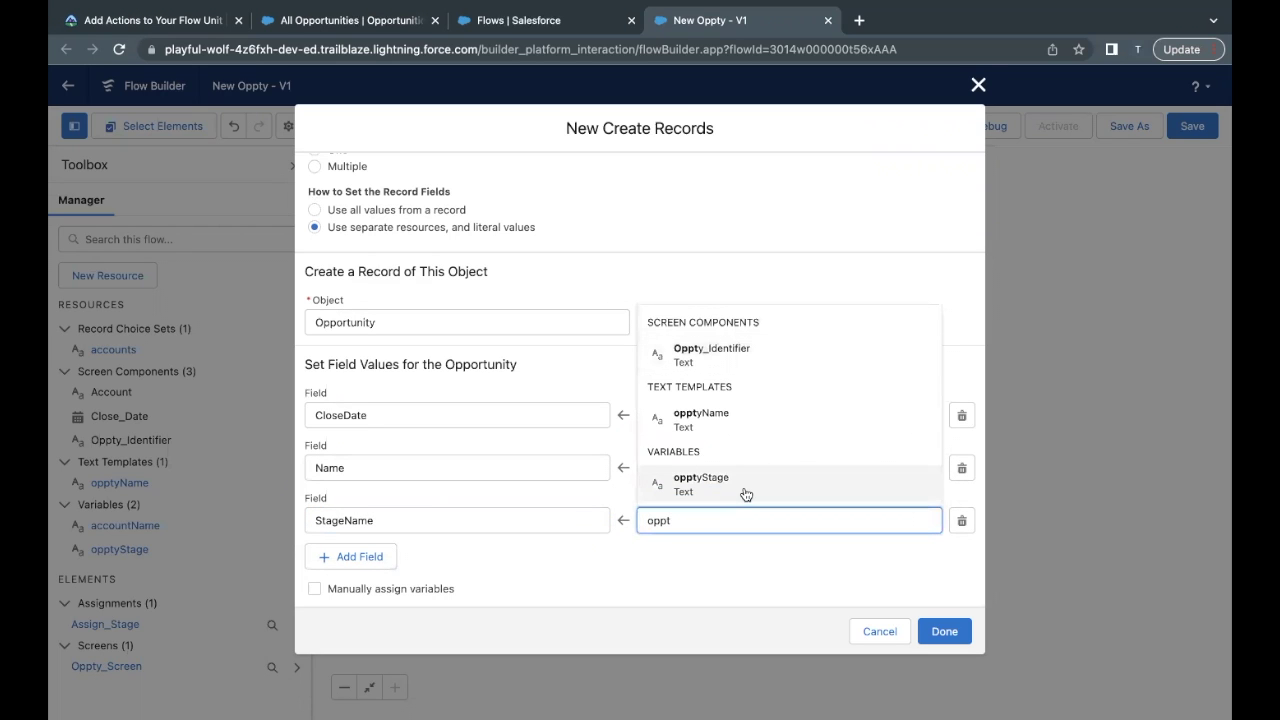
click(746, 486)
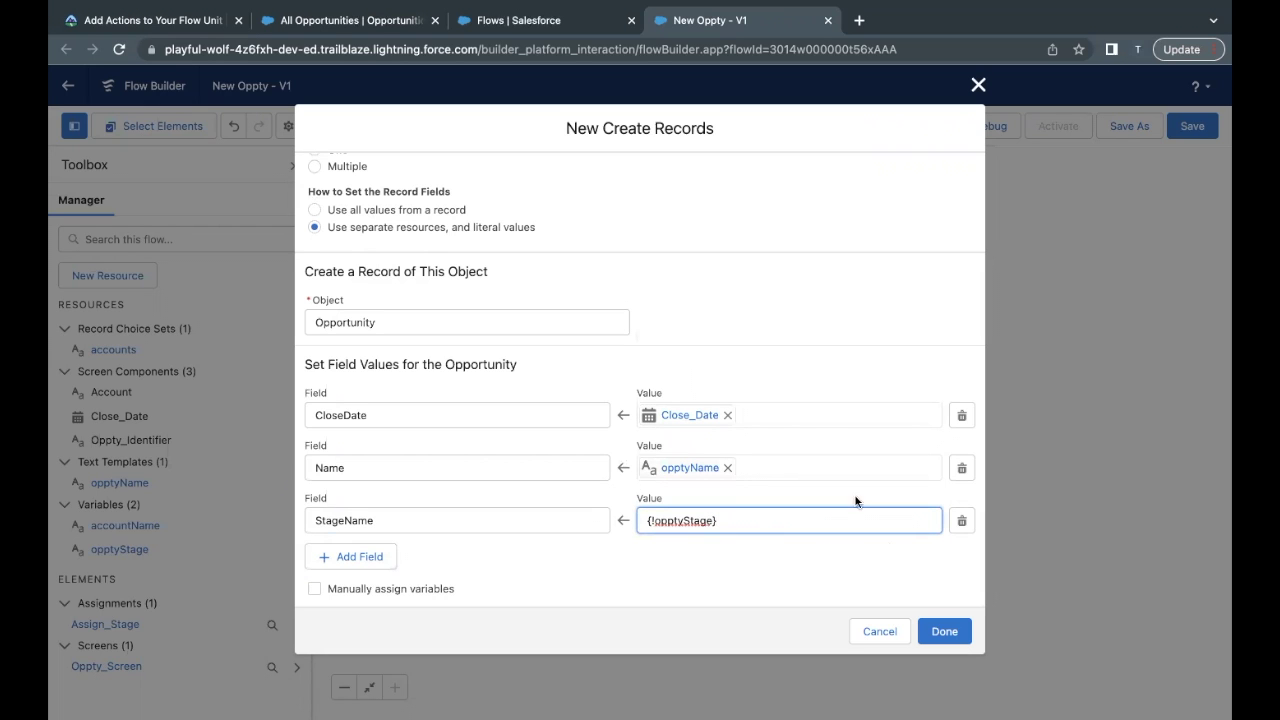
click(940, 630)
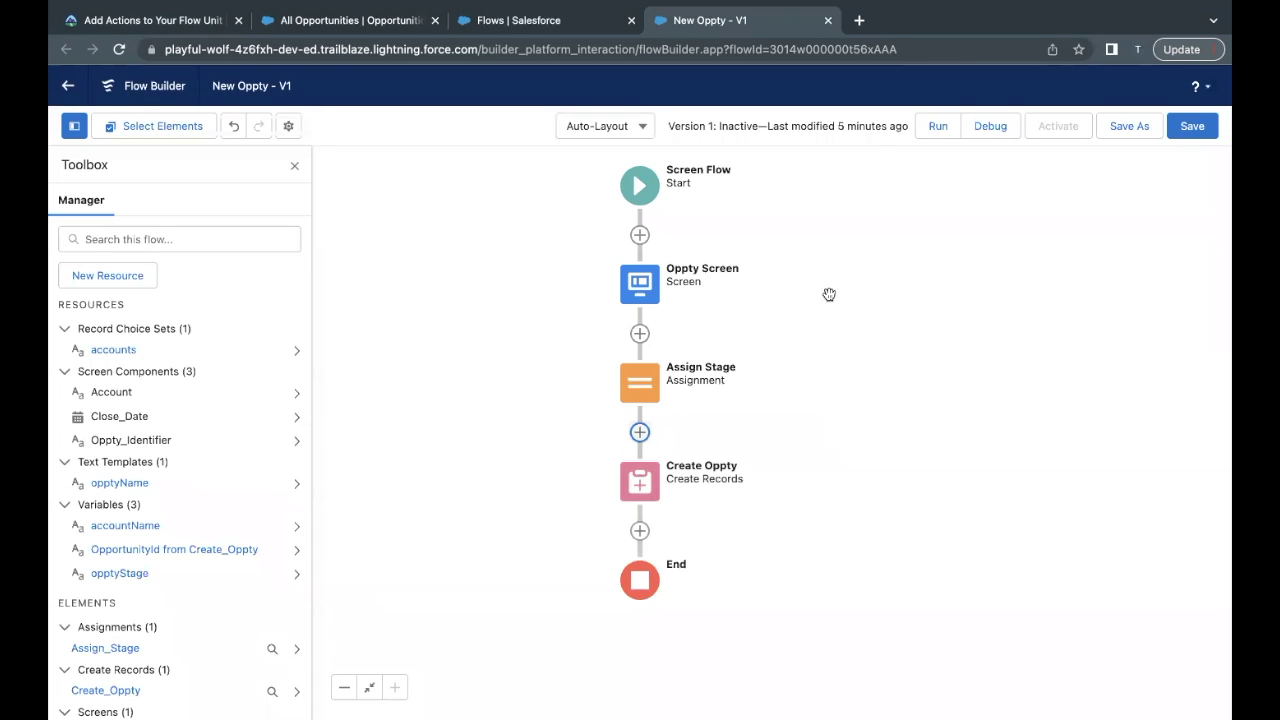
double_click(668, 284)
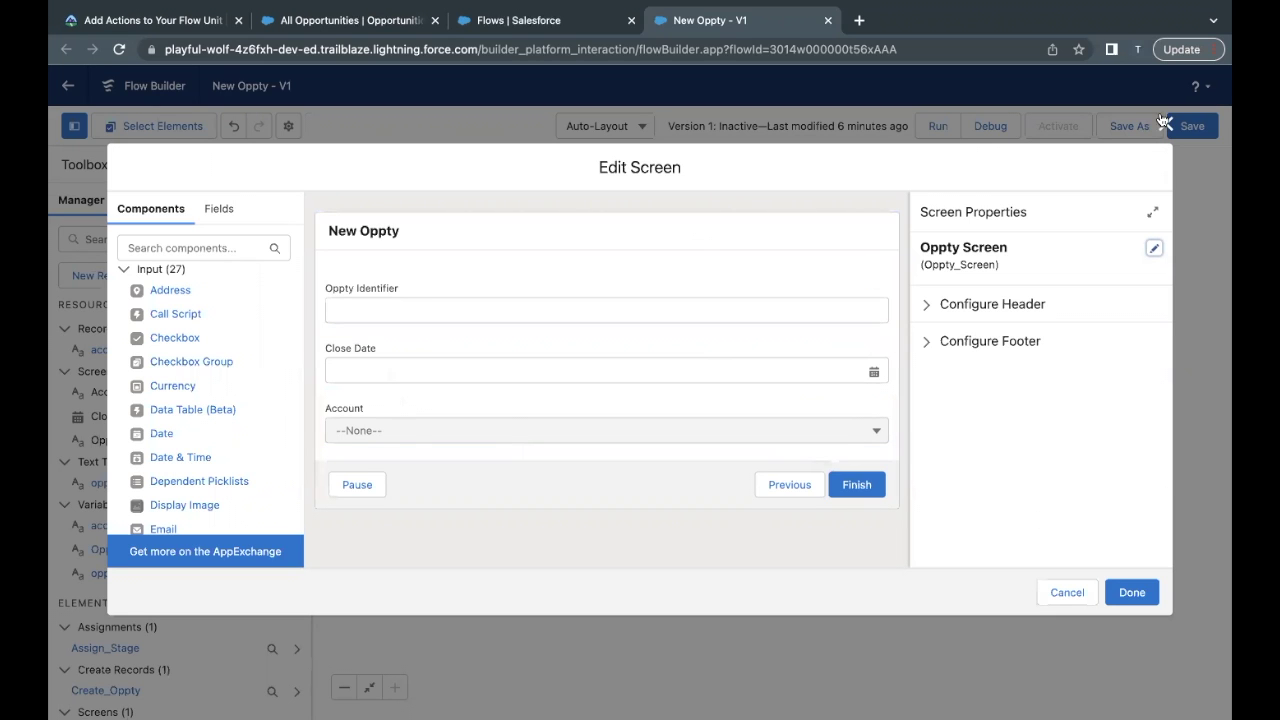
click(1165, 122)
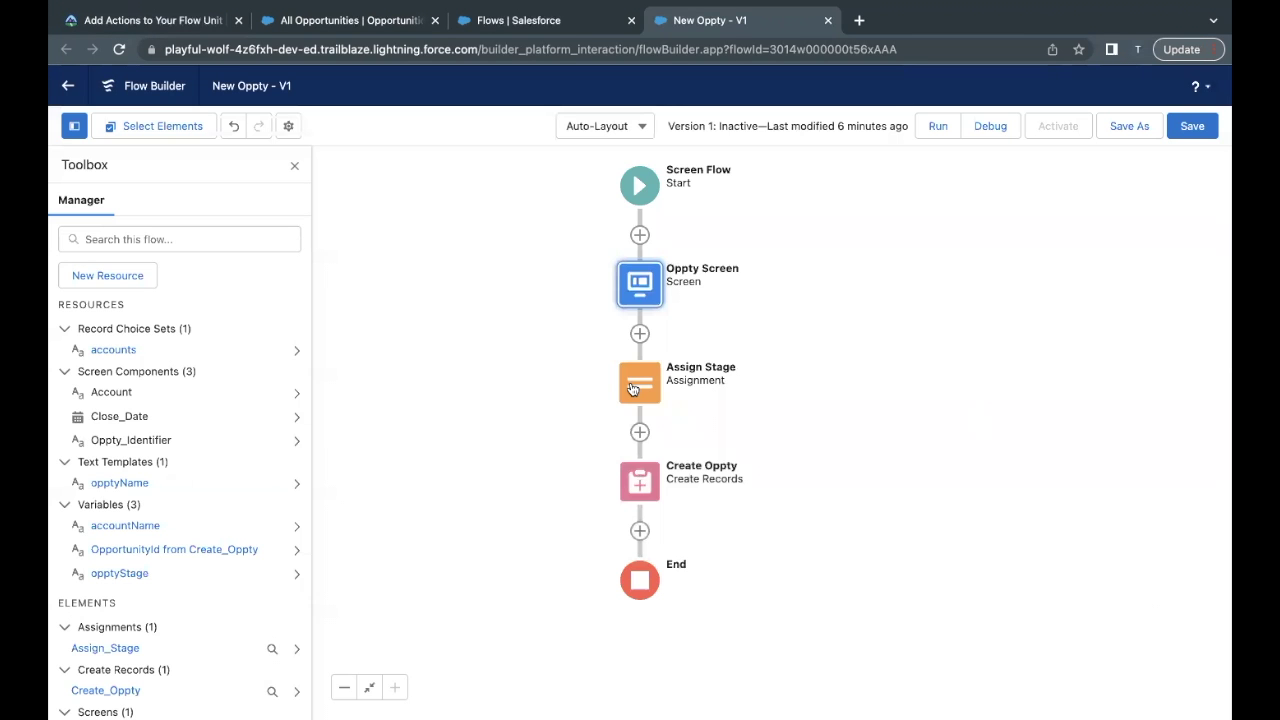
click(638, 296)
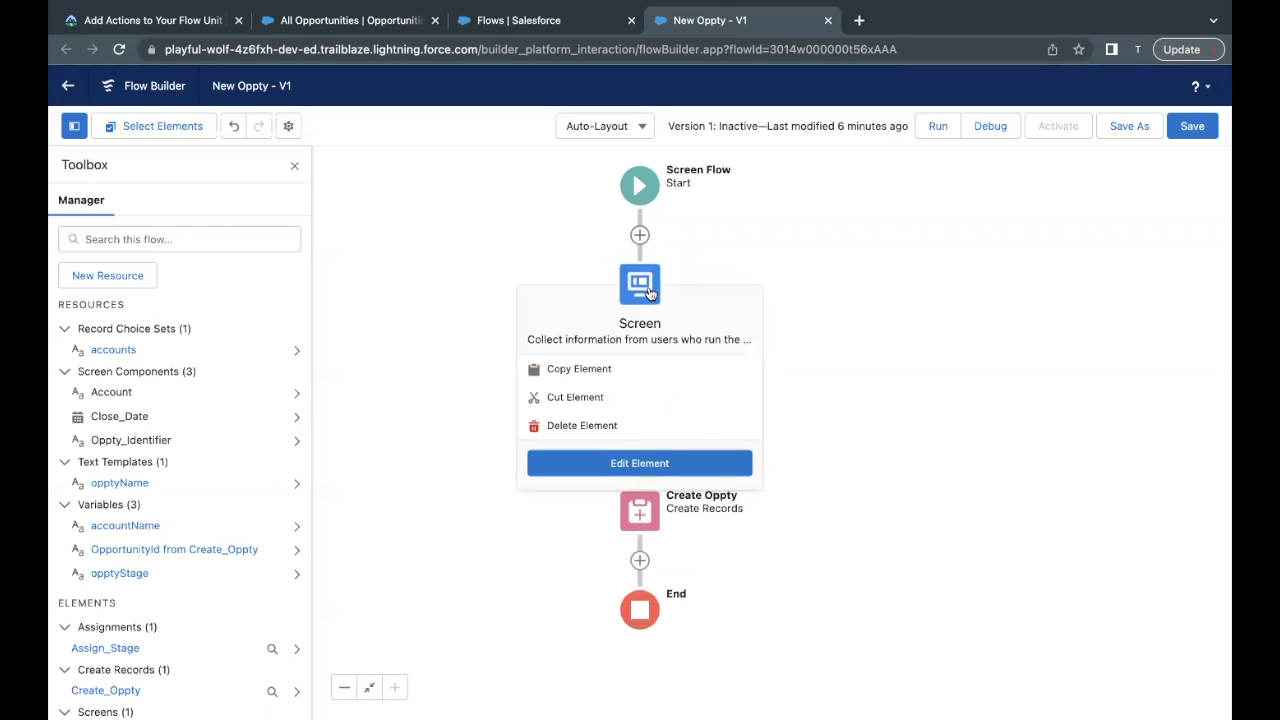
click(620, 461)
click(552, 317)
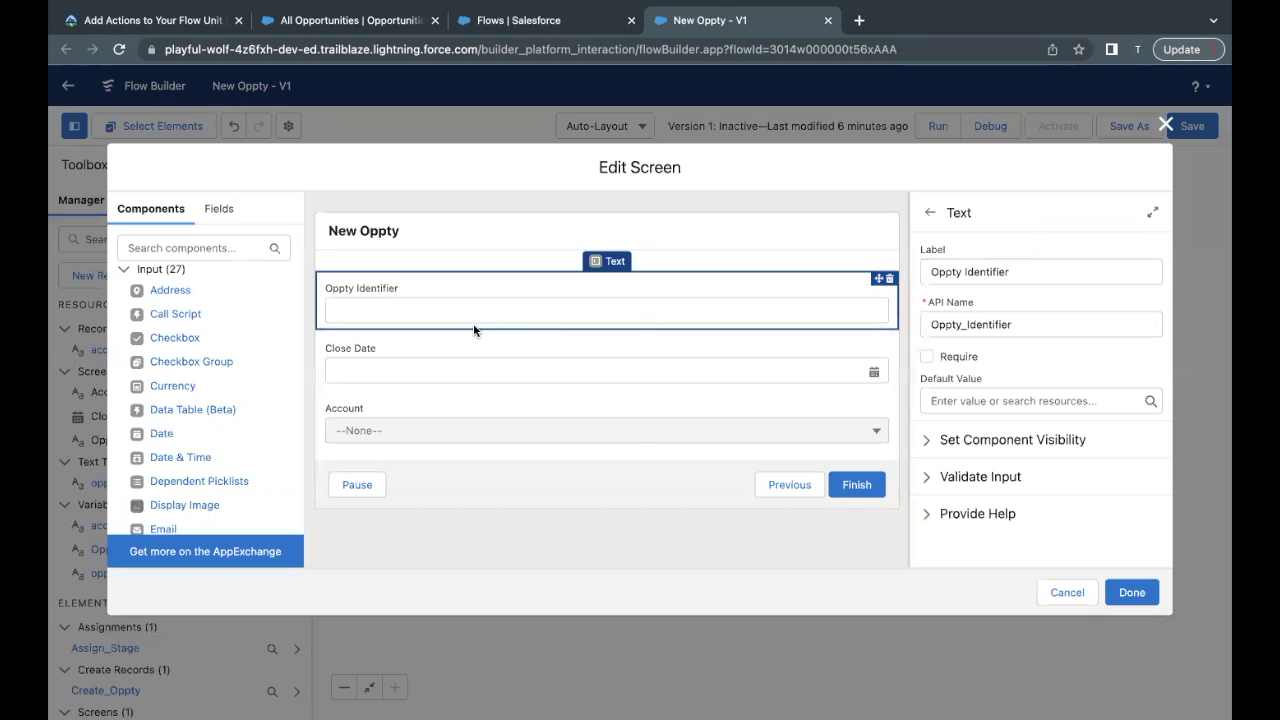
click(585, 369)
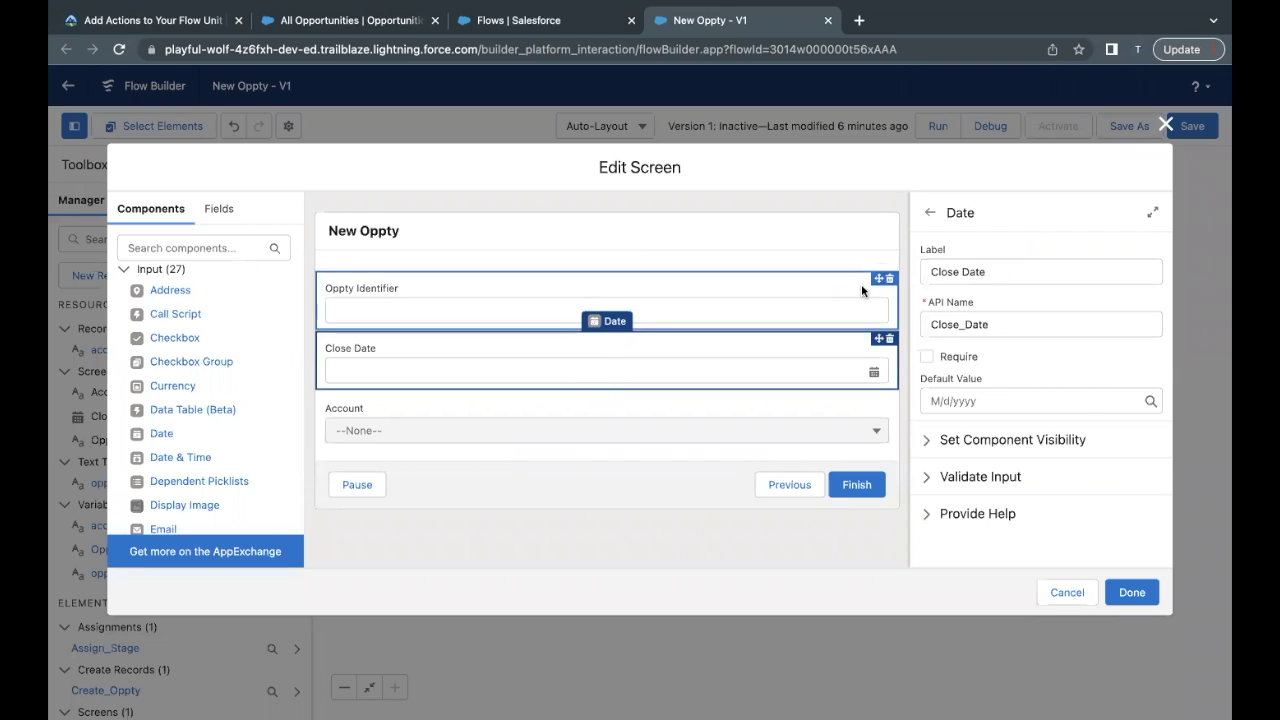
click(1164, 127)
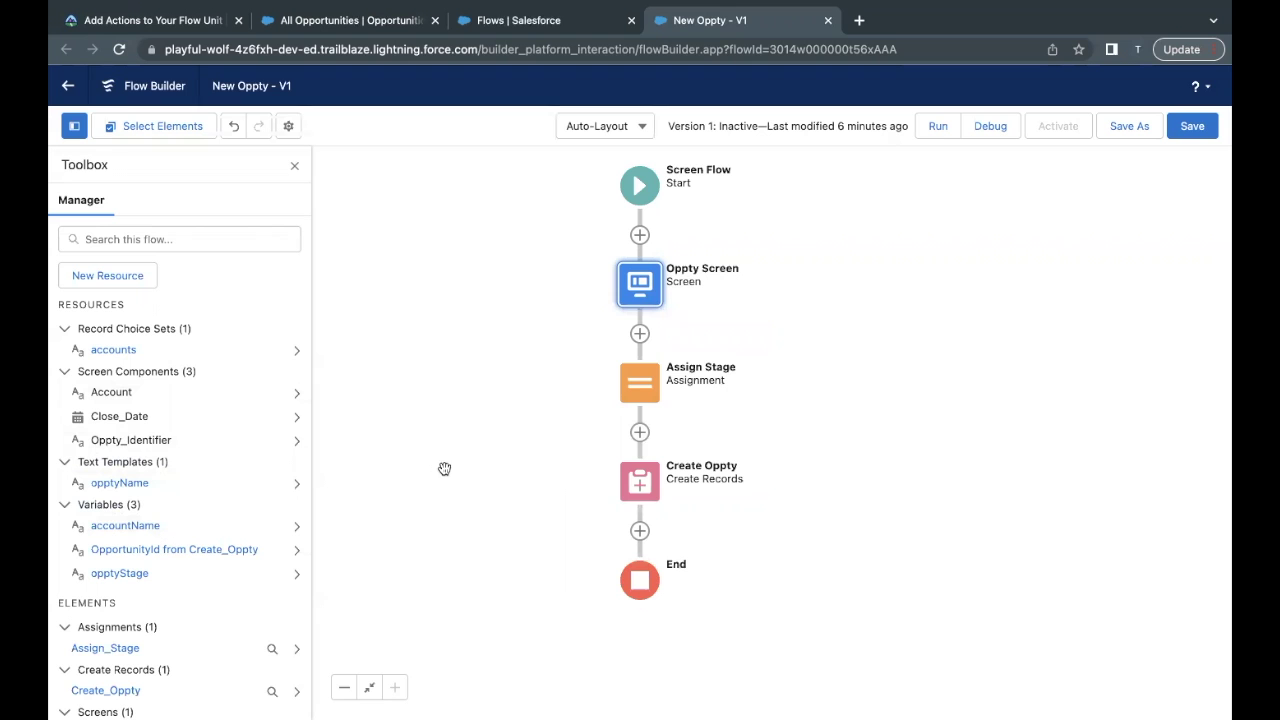
Step: Inspect the Assign Stage settings unchanged, then reopen the Create Oppty element's settings
double_click(656, 386)
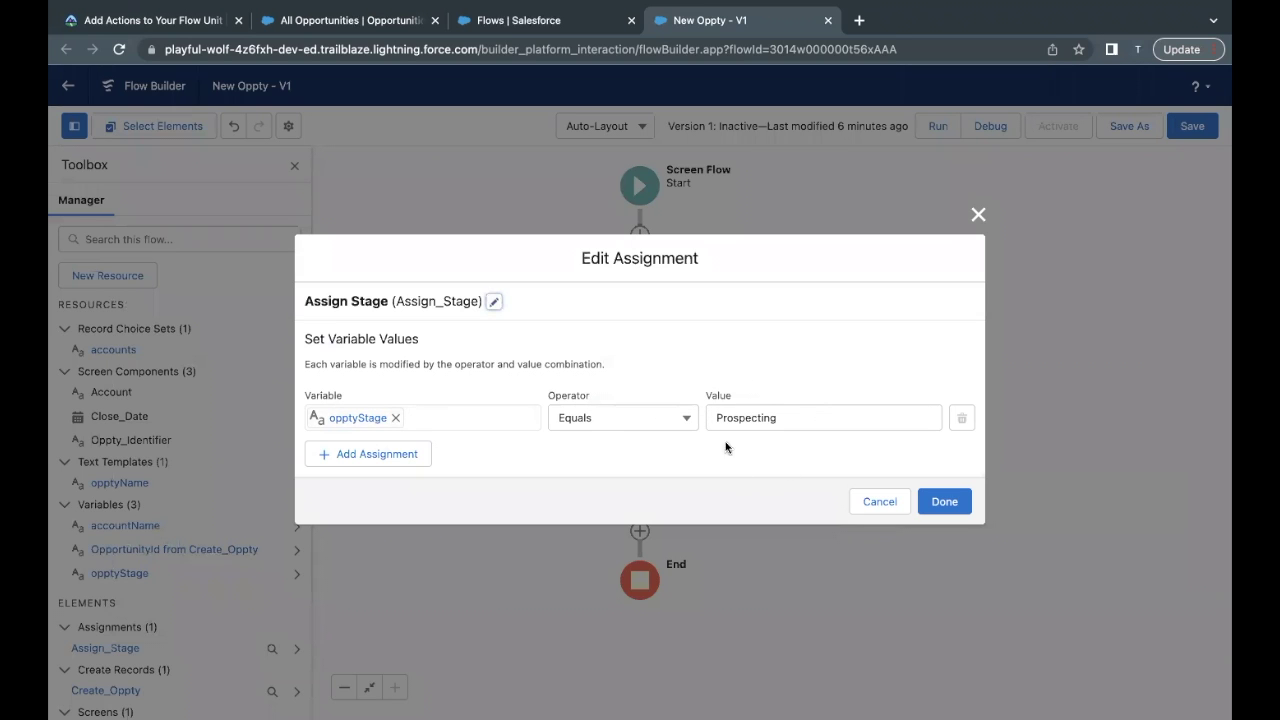
click(978, 214)
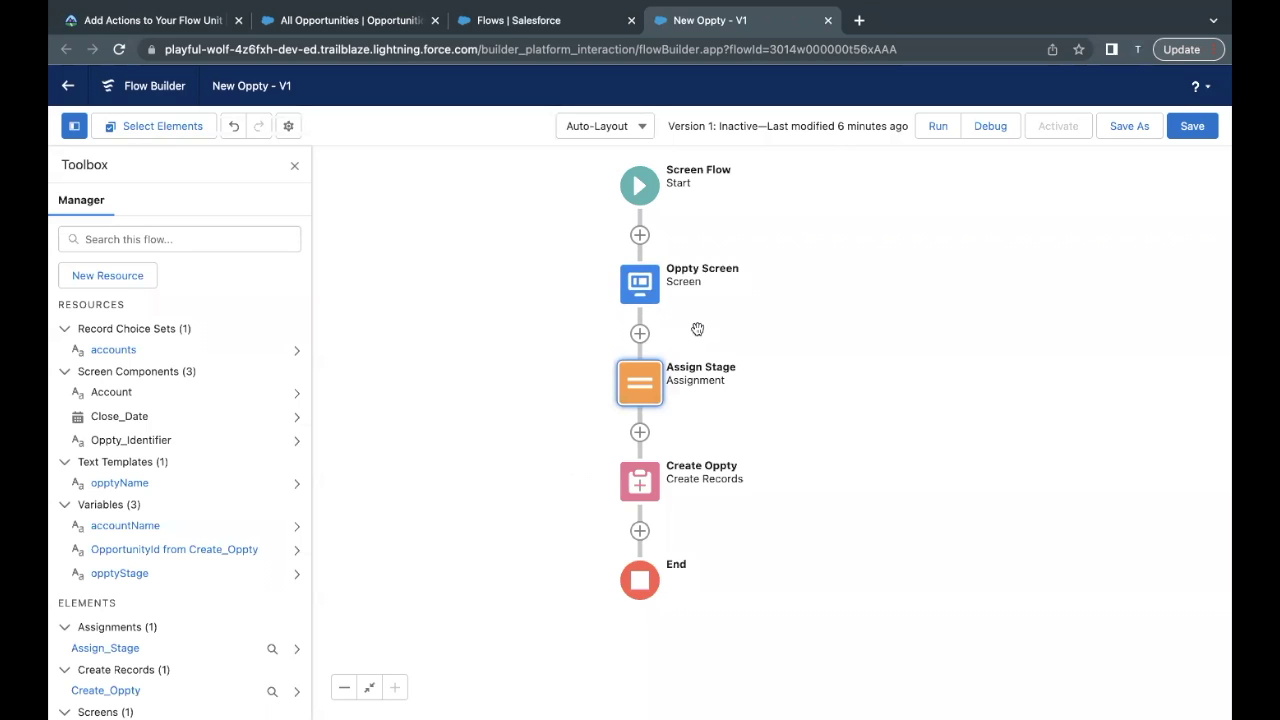
drag(750, 428, 754, 291)
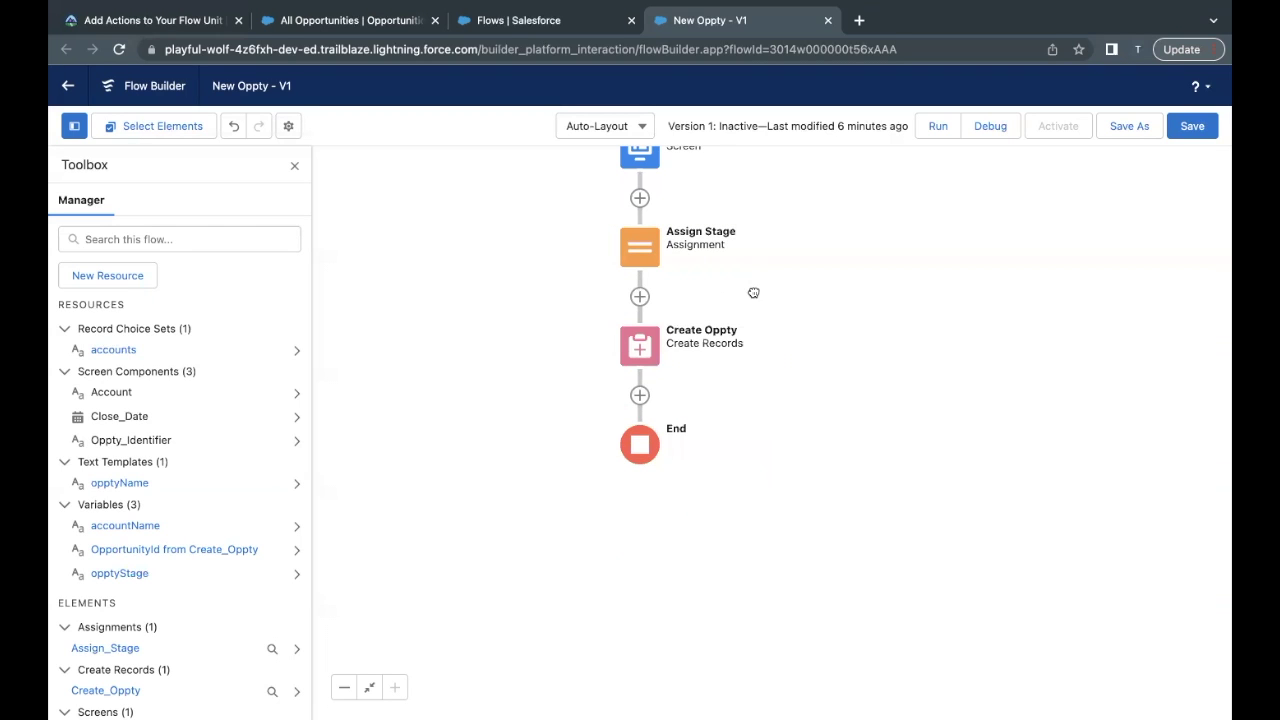
double_click(637, 348)
scroll(533, 429, down, 1)
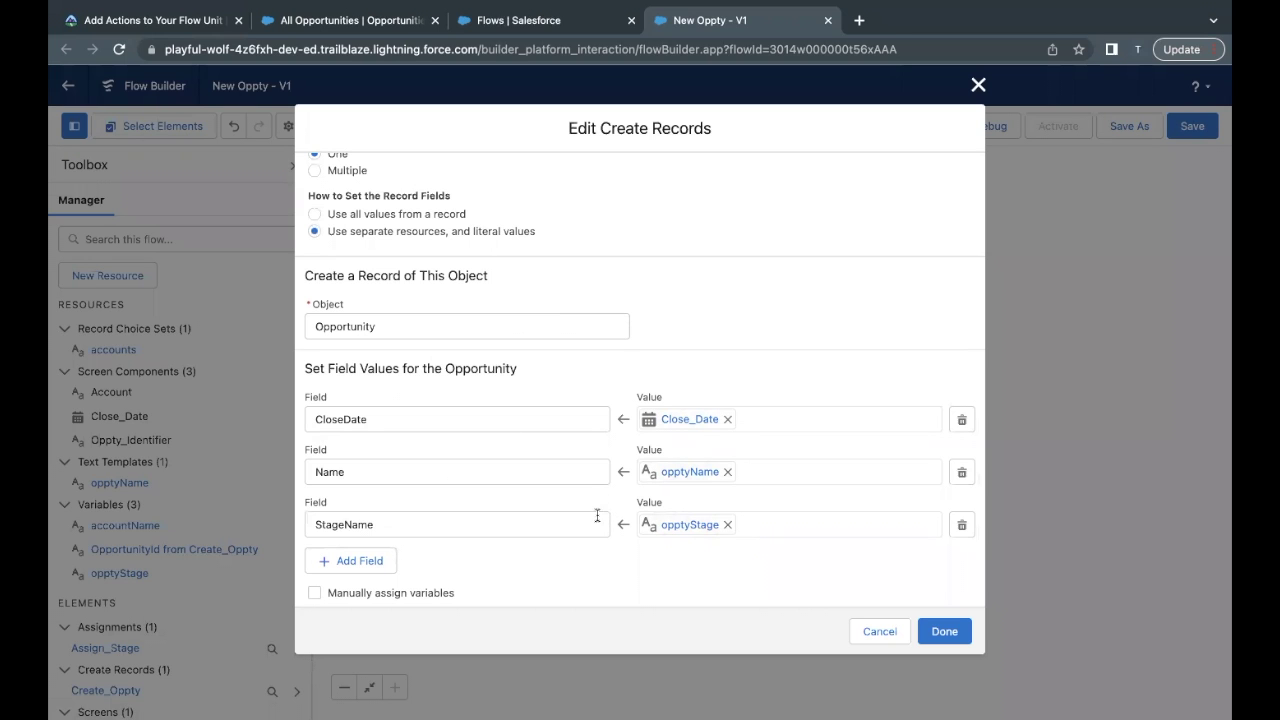
Step: Close Edit Create Records after confirming the CloseDate, Name and StageName mappings
click(979, 87)
Step: Save the New Oppty flow and launch it in Debug mode
click(1192, 126)
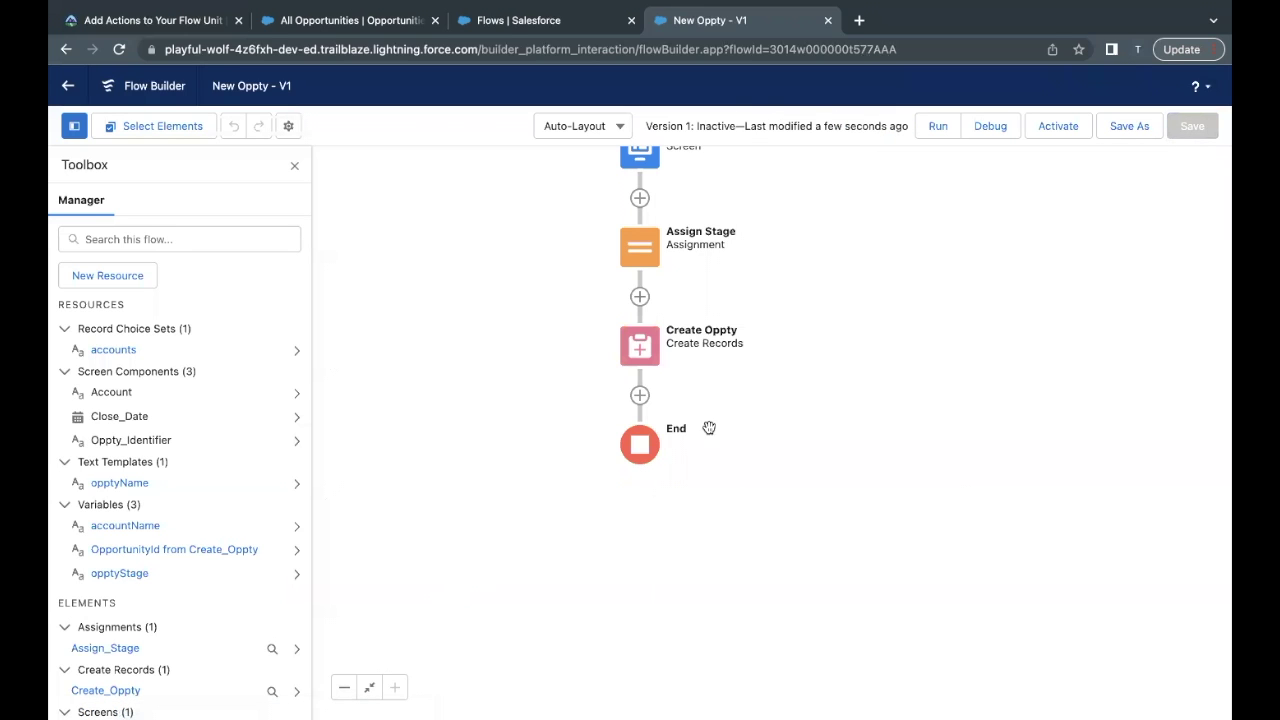
click(1000, 130)
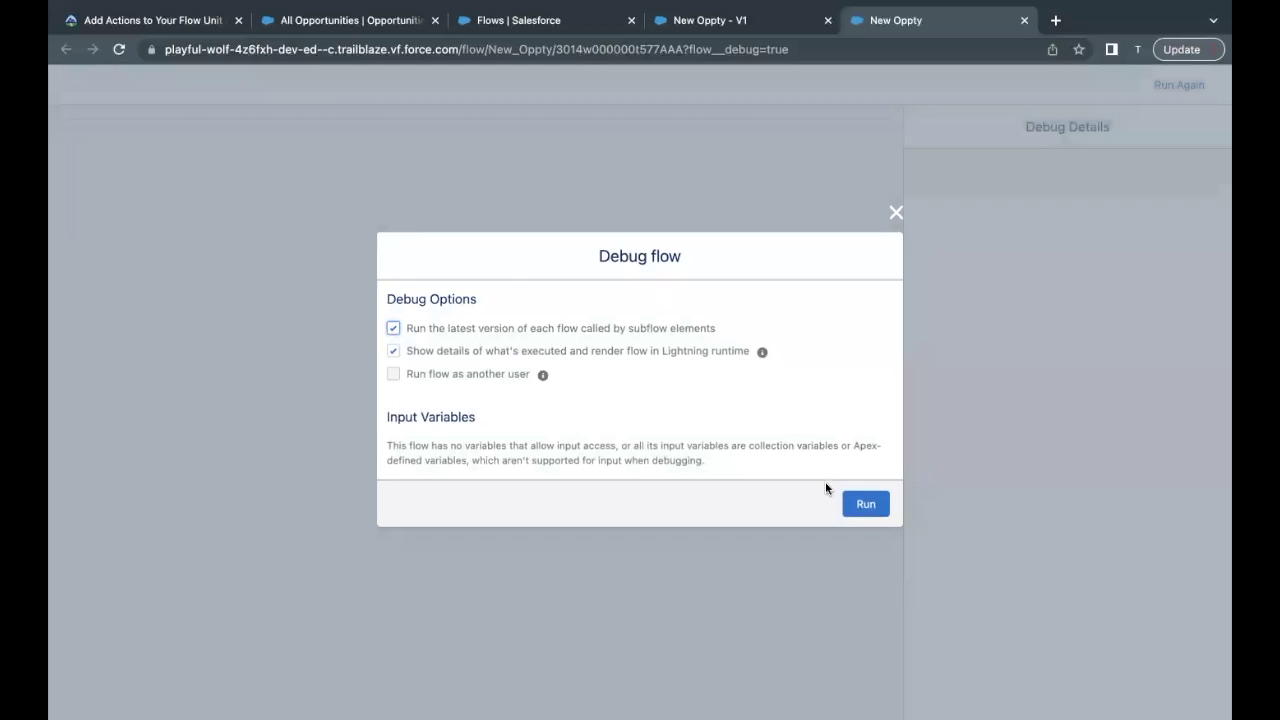
Step: Debug-run New Oppty with identifier Textile, close date Nov 30, 2022, account Edge Communications, then submit
click(866, 503)
click(267, 183)
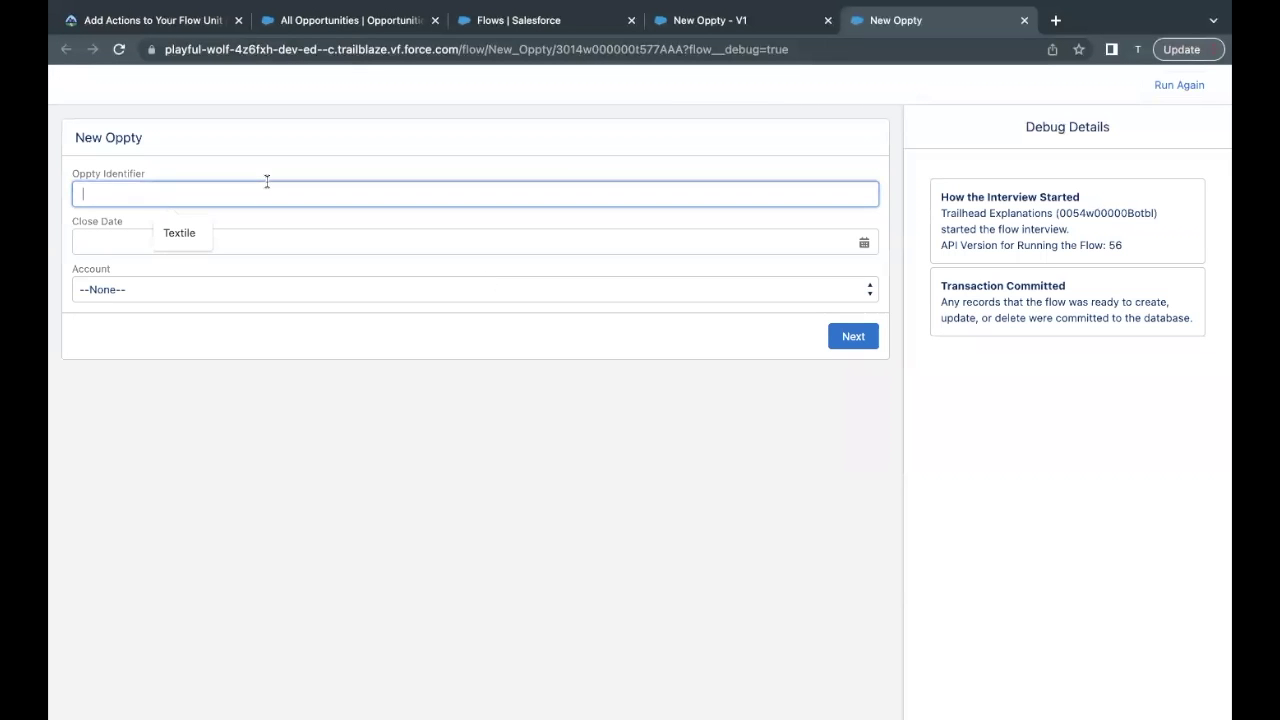
click(185, 234)
click(178, 240)
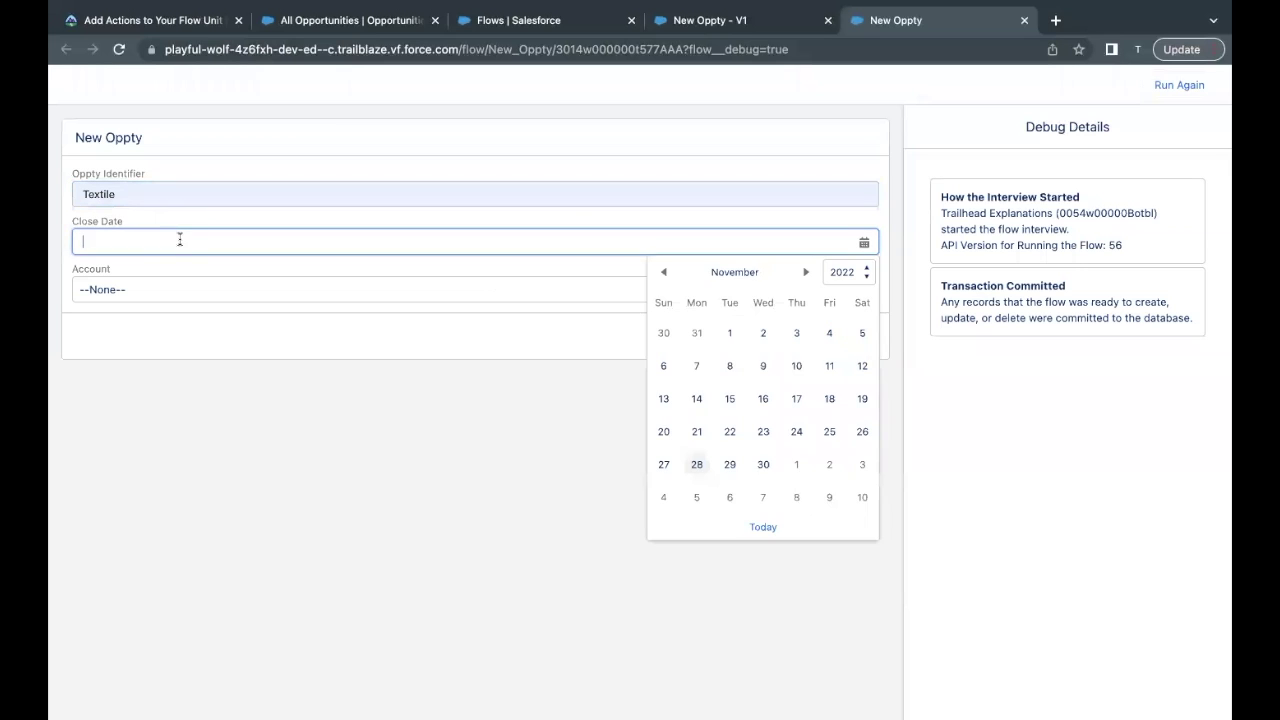
click(764, 466)
click(265, 290)
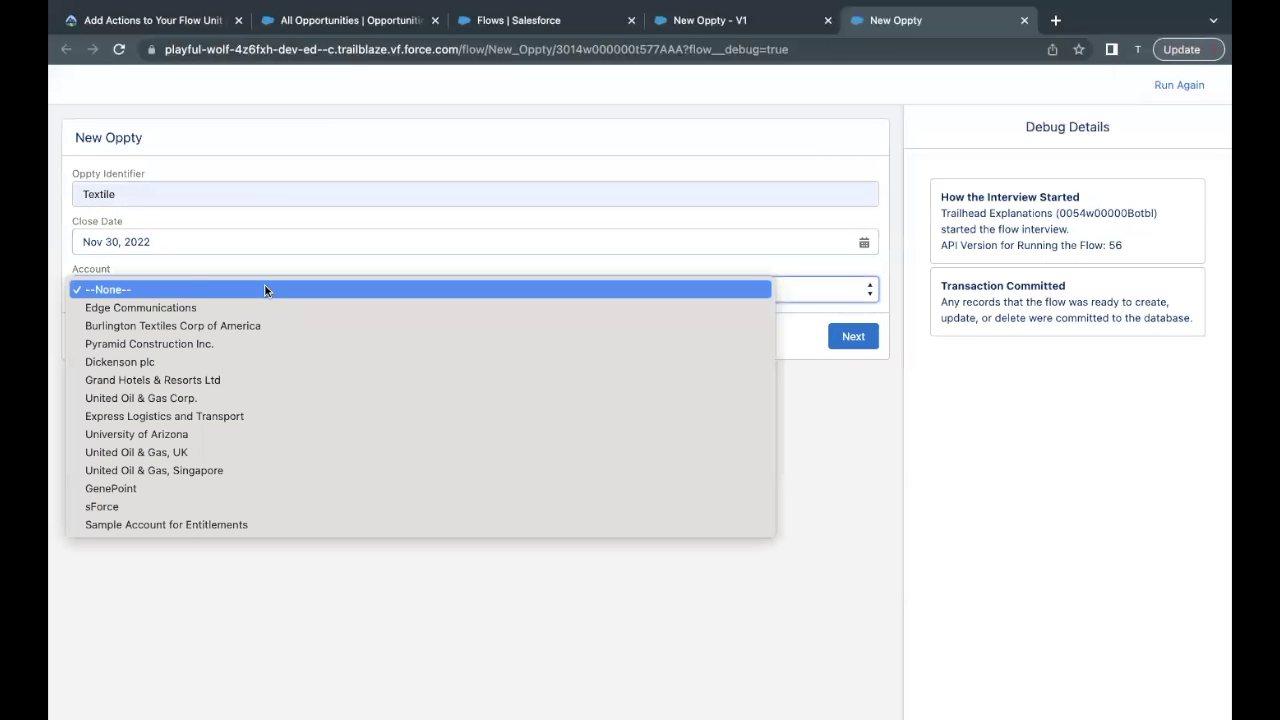
click(243, 308)
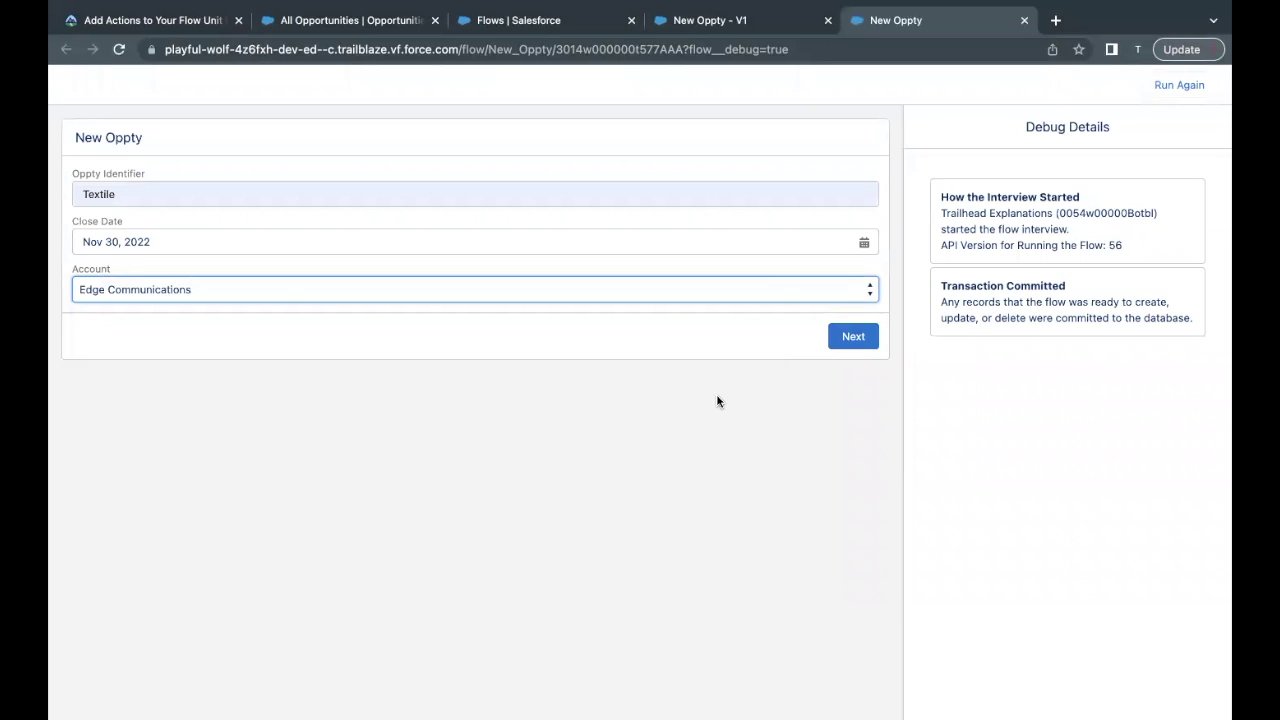
click(850, 337)
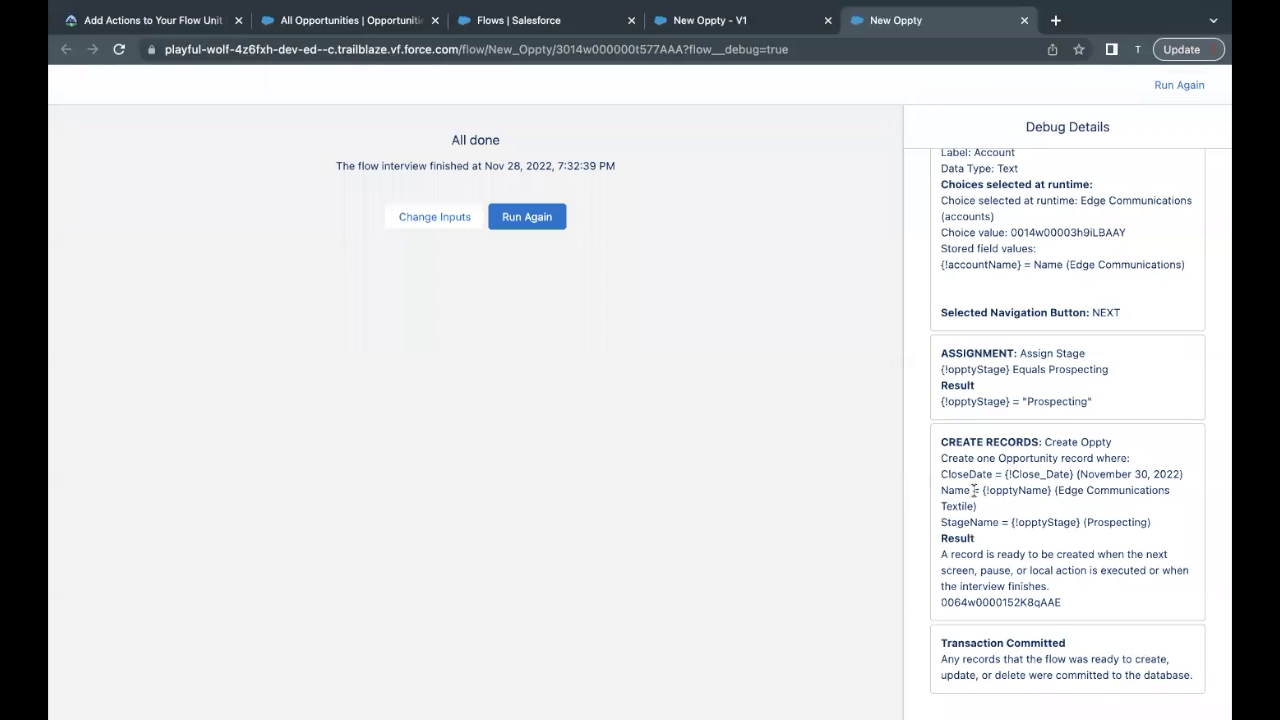
scroll(973, 490, up, 5)
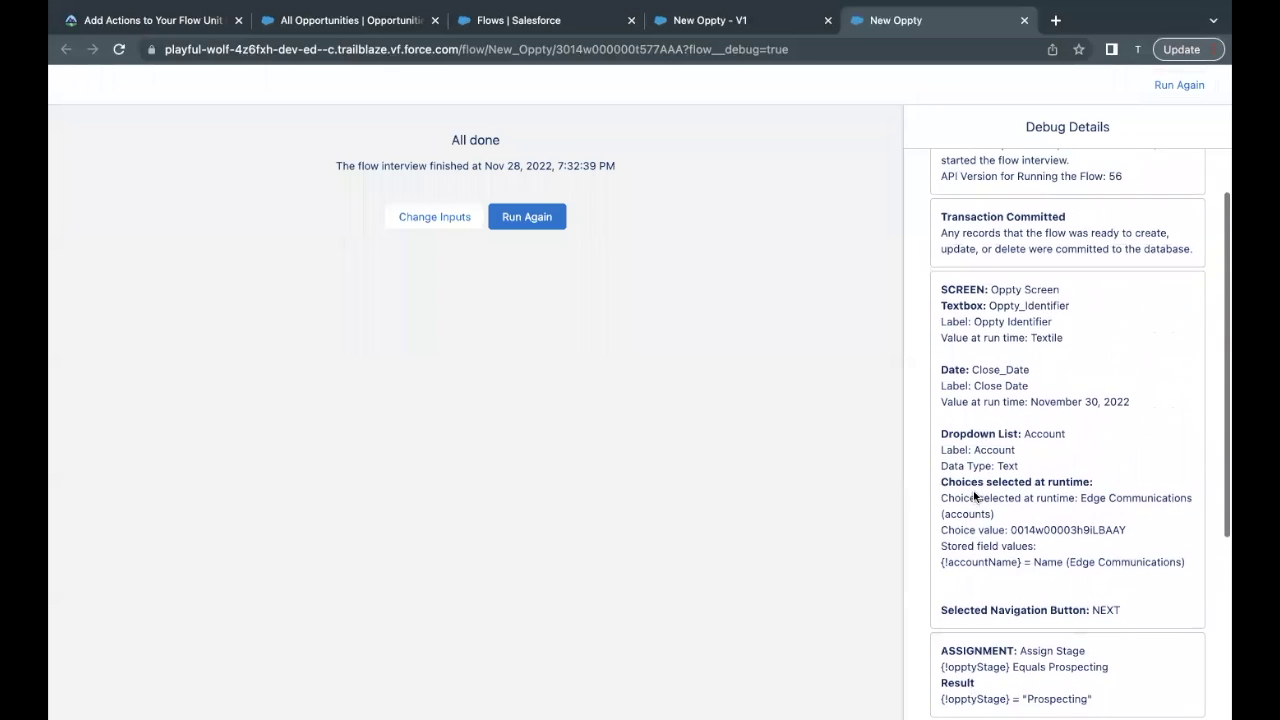
drag(992, 304, 1030, 306)
double_click(1036, 338)
drag(968, 370, 1099, 401)
click(1038, 393)
scroll(1097, 394, down, 1)
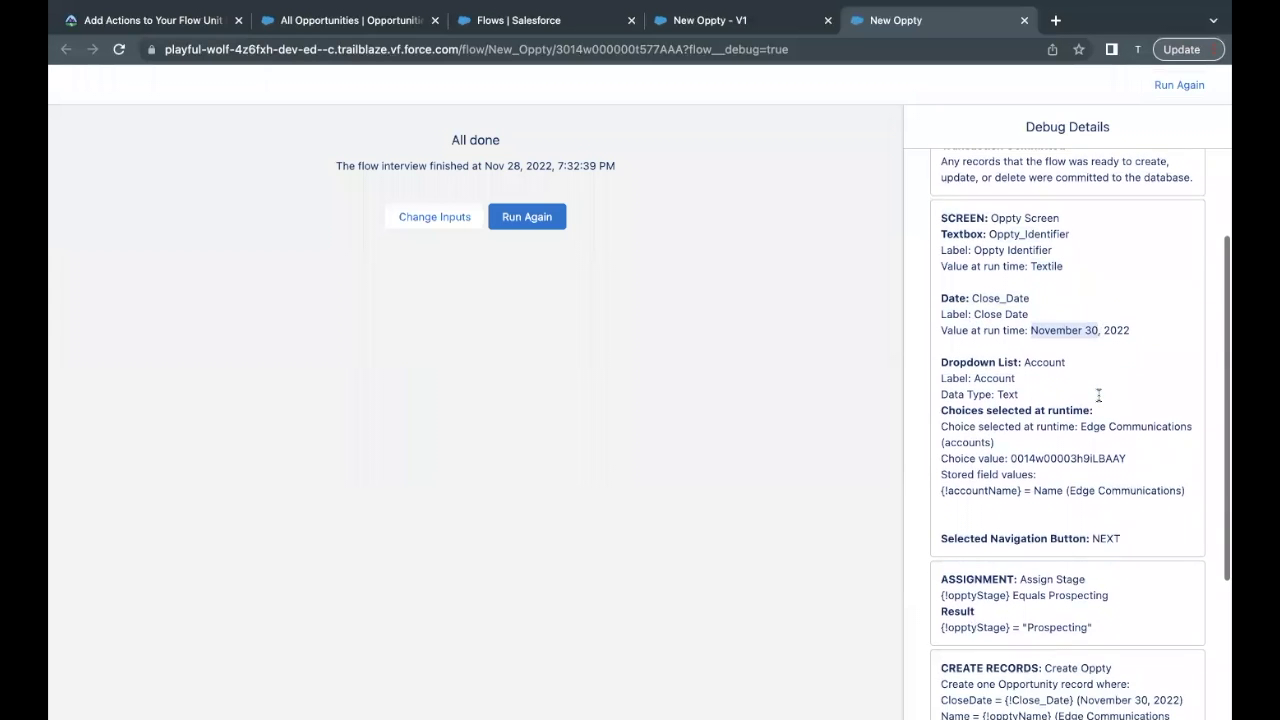
click(1023, 362)
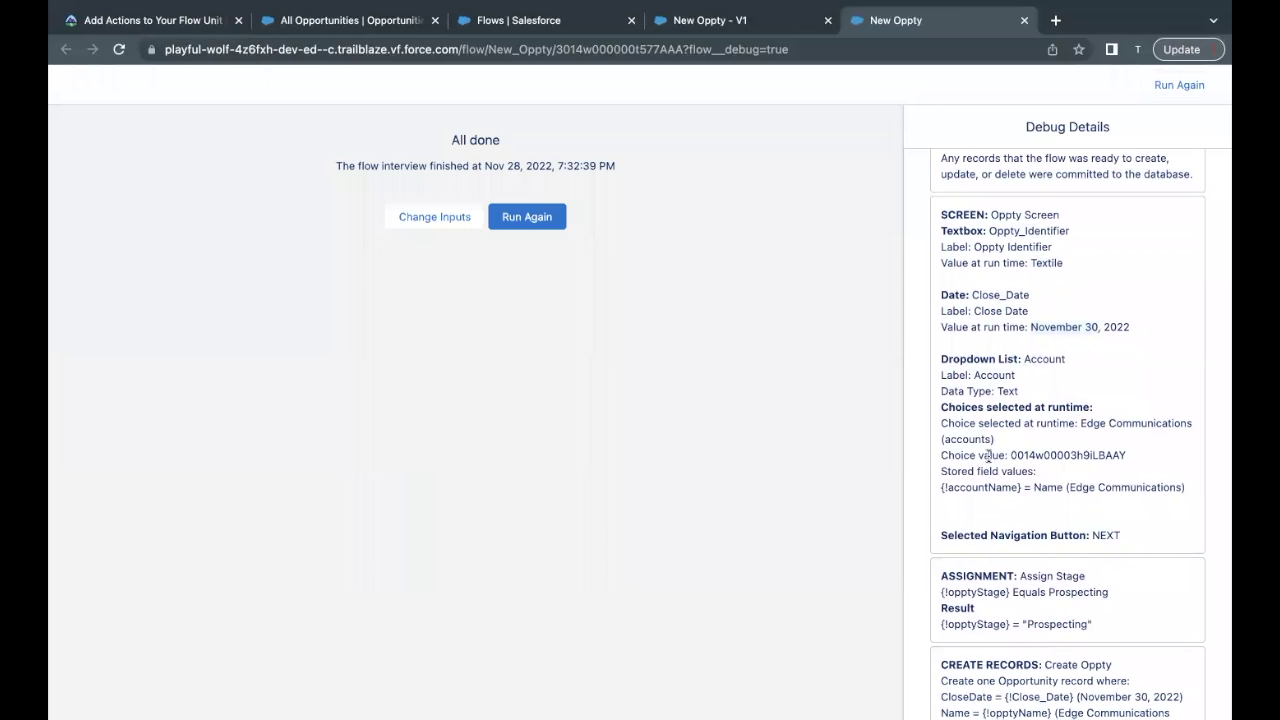
drag(1080, 423, 1168, 423)
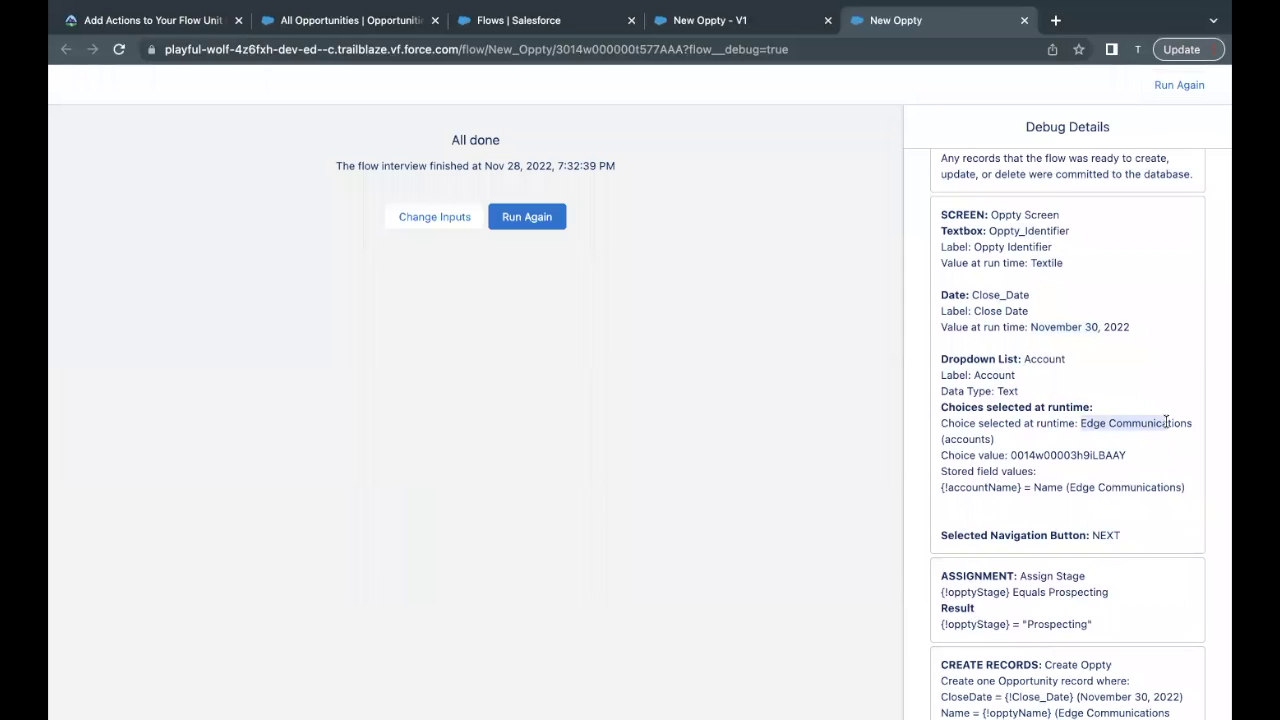
scroll(1166, 426, down, 1)
drag(947, 401, 1155, 402)
click(988, 420)
scroll(988, 410, down, 1)
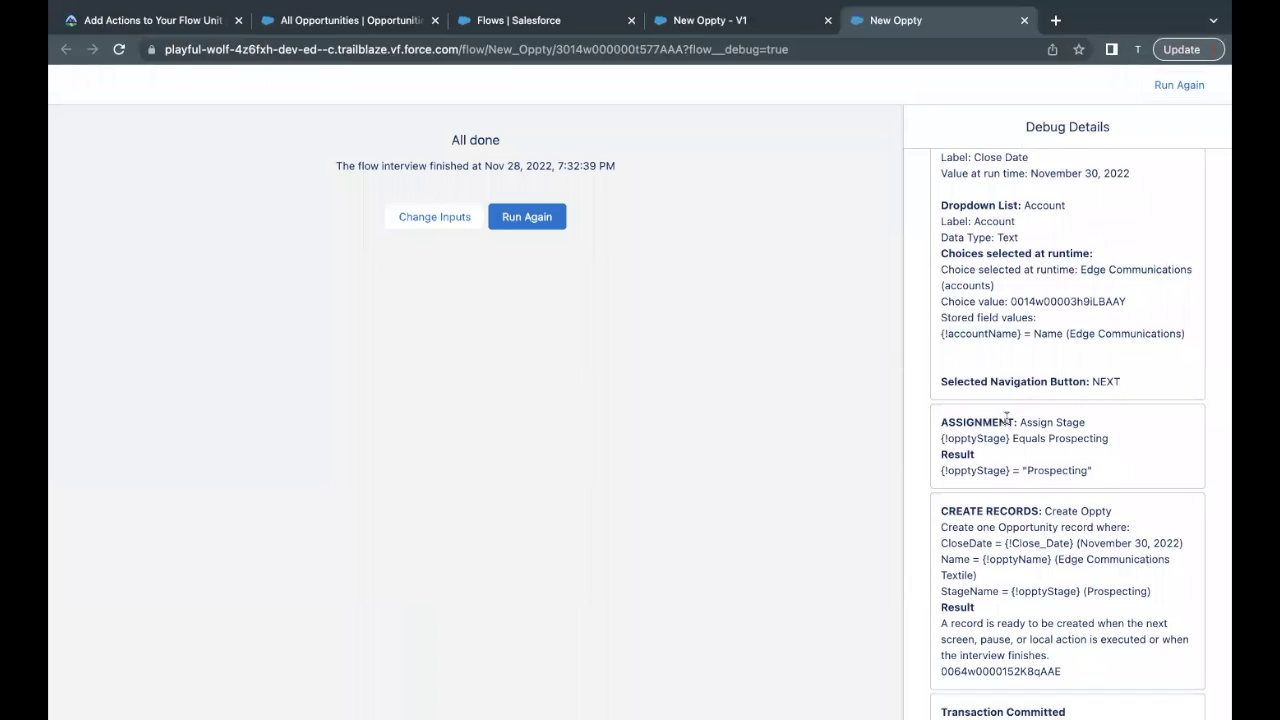
drag(1017, 421, 940, 421)
double_click(977, 465)
click(1024, 470)
drag(1029, 470, 1095, 470)
scroll(1095, 470, down, 1)
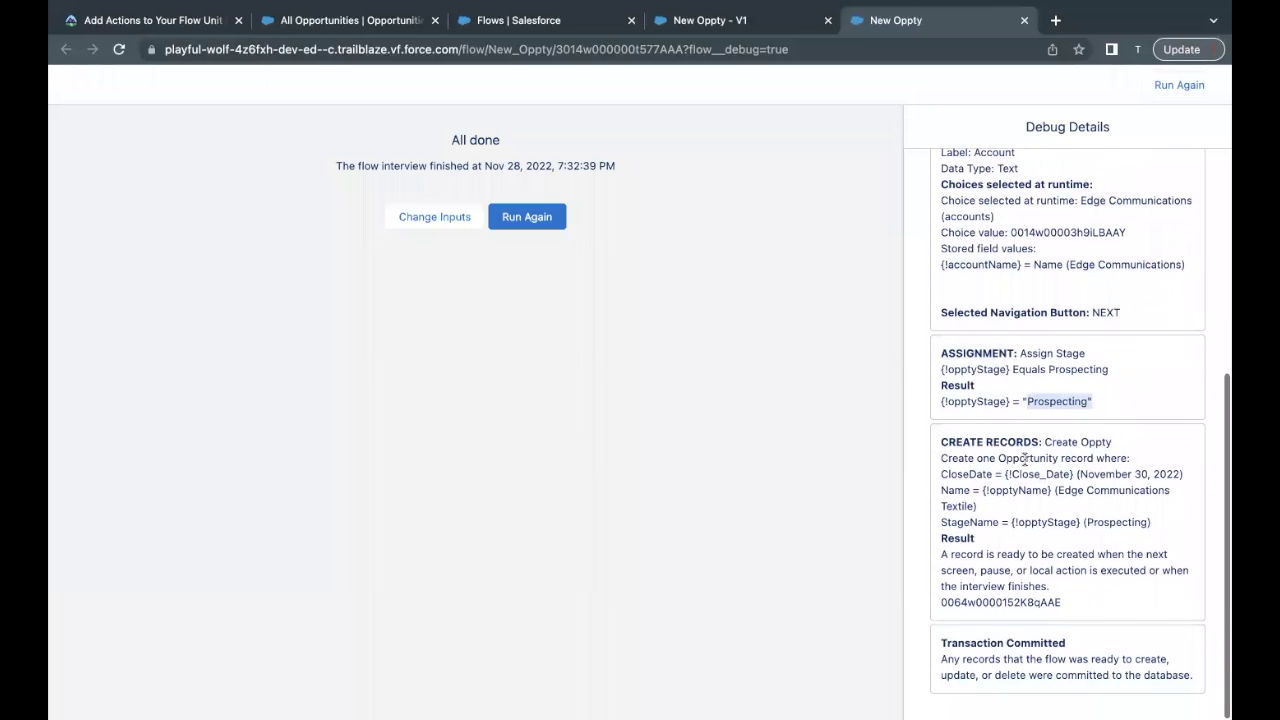
drag(942, 446, 1001, 446)
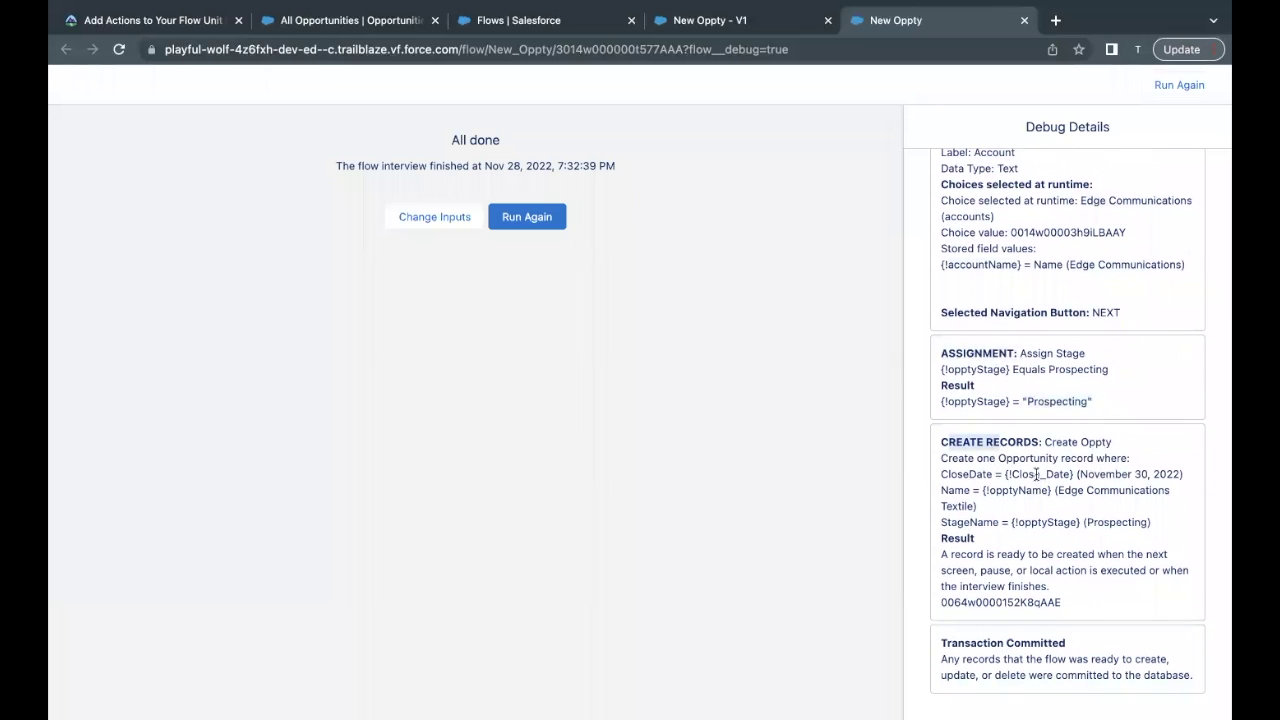
double_click(966, 474)
double_click(1031, 476)
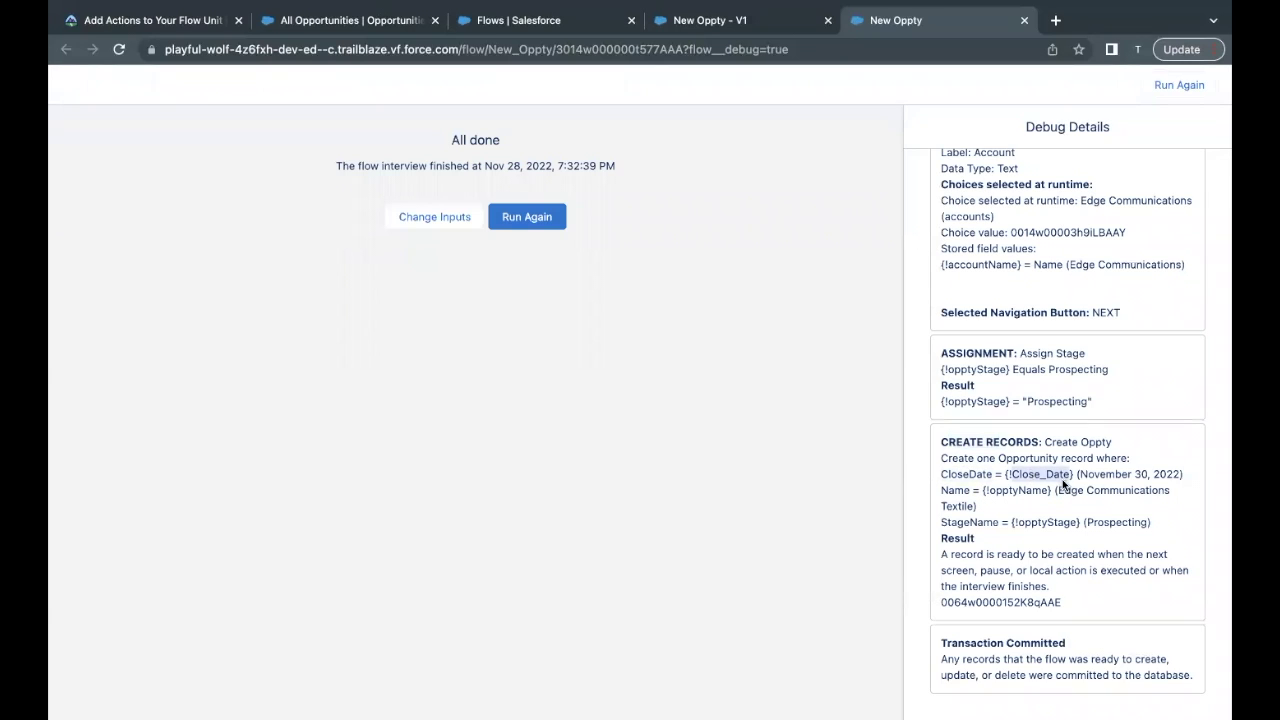
drag(1078, 476, 1148, 484)
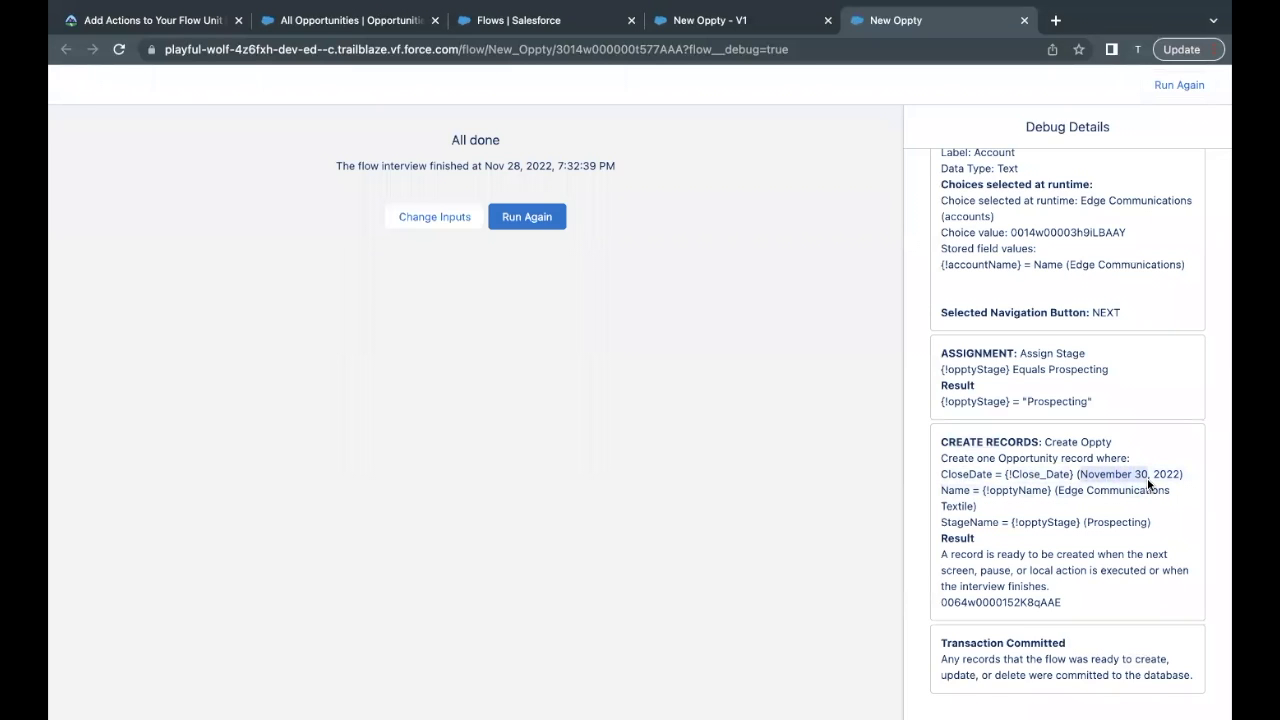
double_click(1041, 472)
double_click(966, 474)
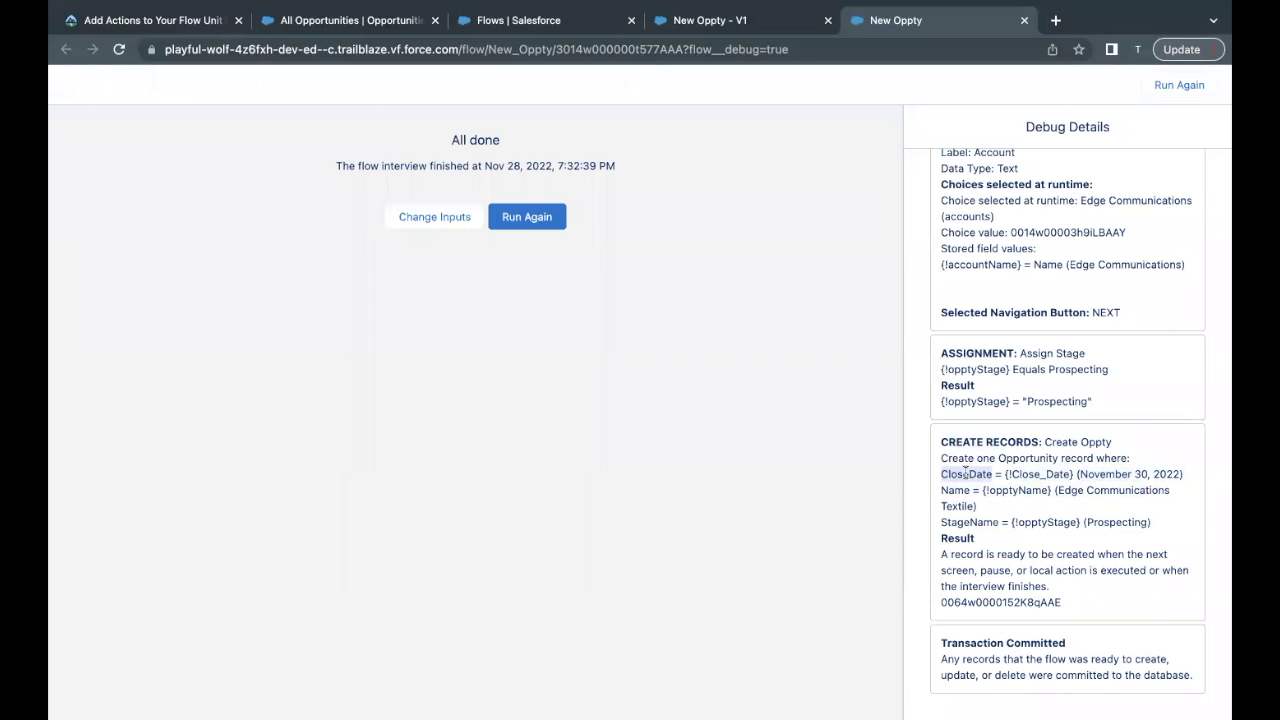
double_click(965, 490)
drag(984, 490, 1046, 490)
click(1046, 490)
double_click(1022, 490)
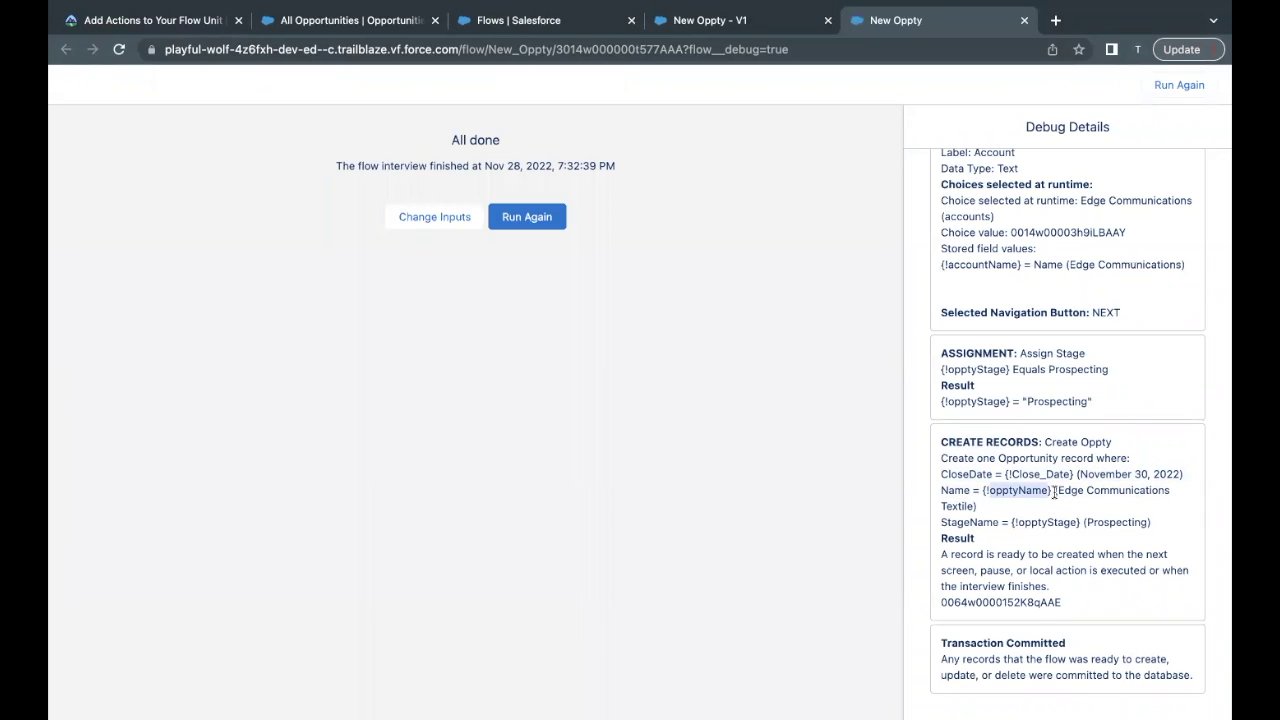
drag(1054, 491, 1138, 491)
click(966, 506)
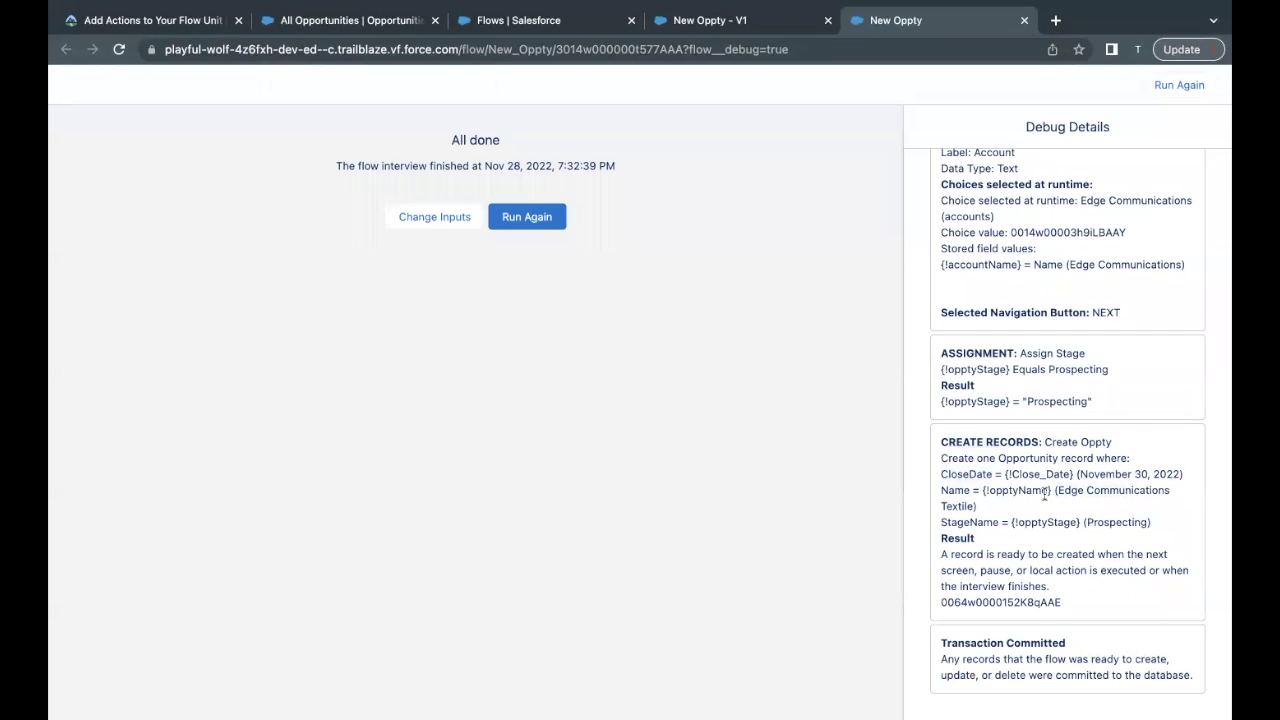
drag(1056, 490, 1166, 487)
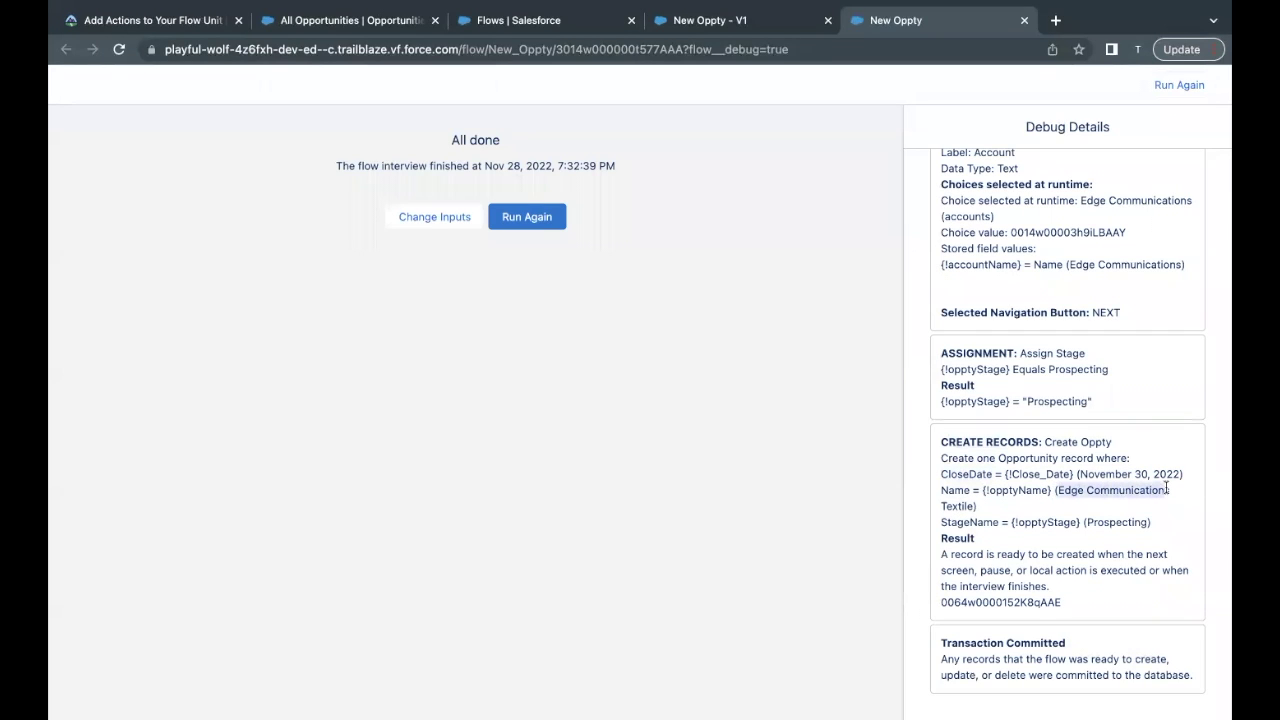
drag(940, 507, 973, 507)
click(1050, 512)
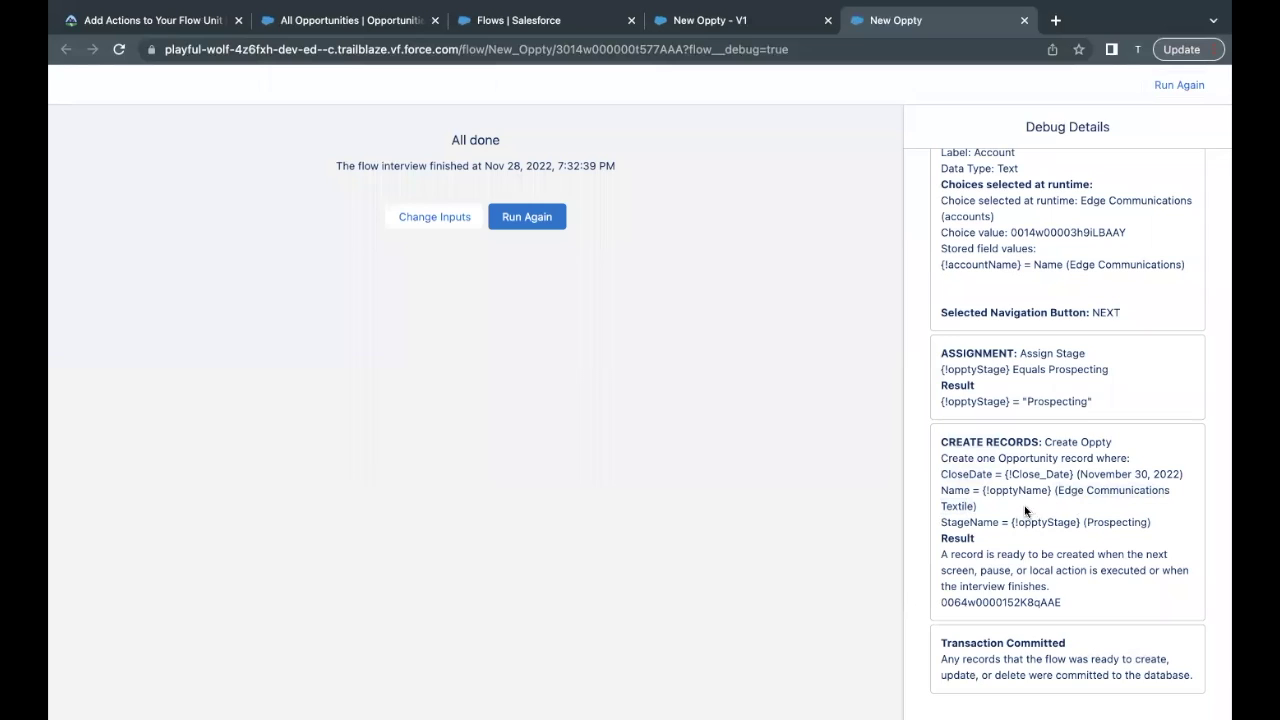
drag(1051, 490, 984, 490)
double_click(968, 522)
double_click(1052, 522)
double_click(1112, 522)
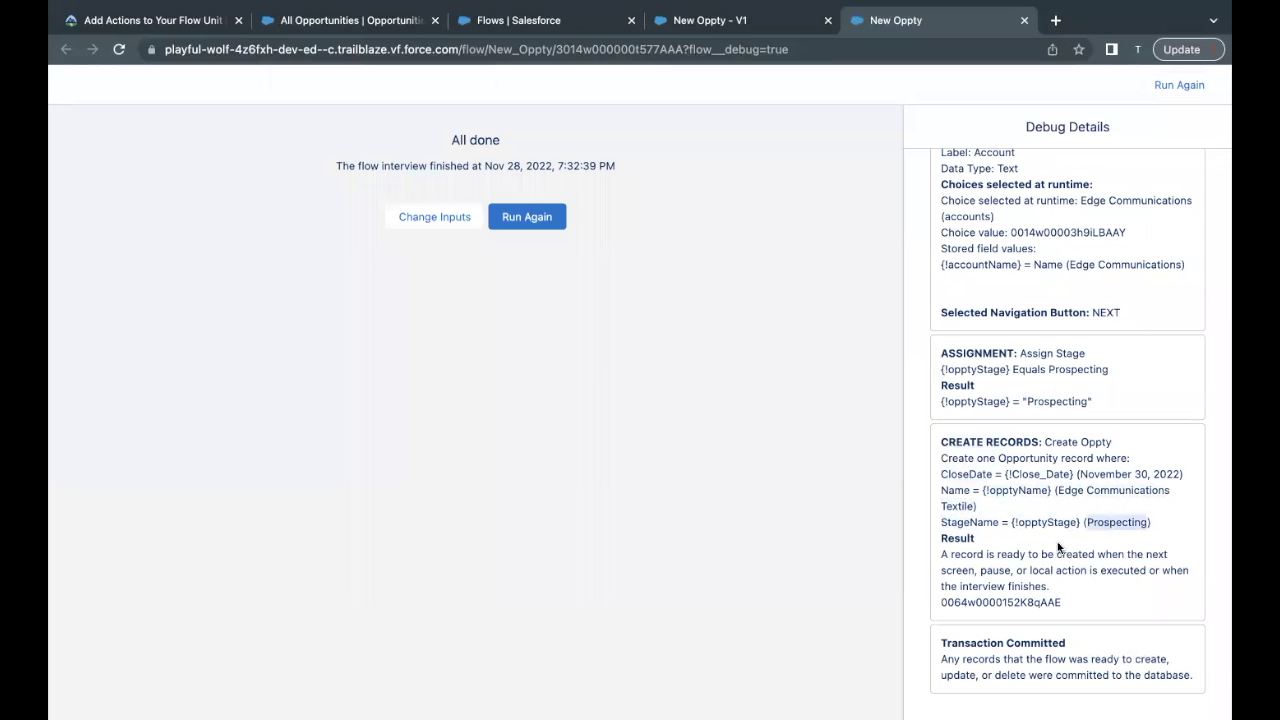
drag(941, 556, 1100, 554)
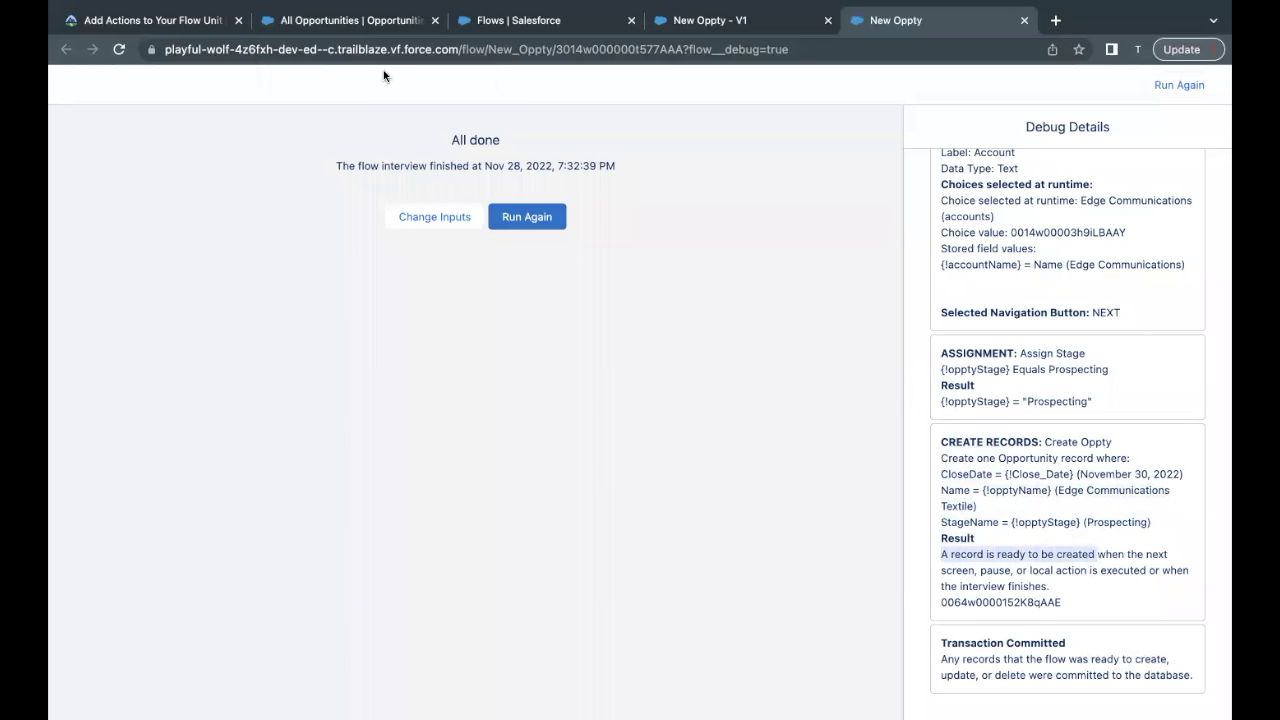
click(373, 24)
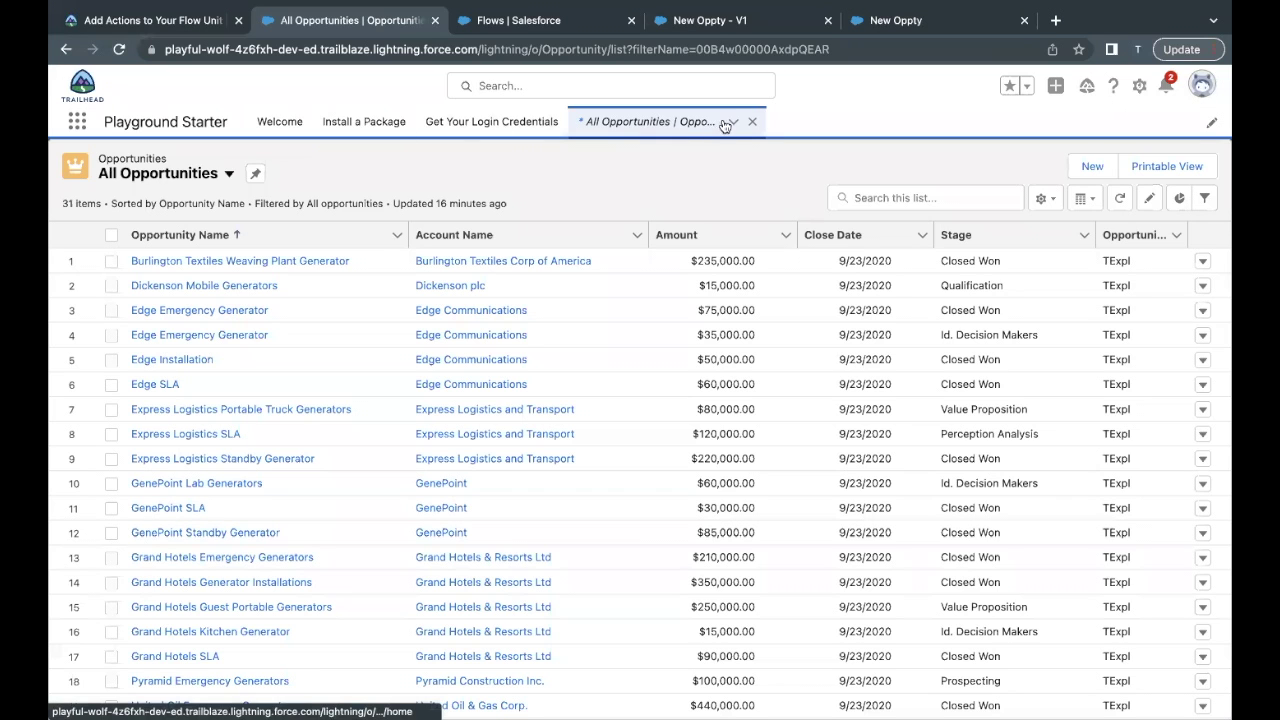
Step: Switch the opportunities list view to Recently Viewed and open the Edge Communications Textile record
click(229, 175)
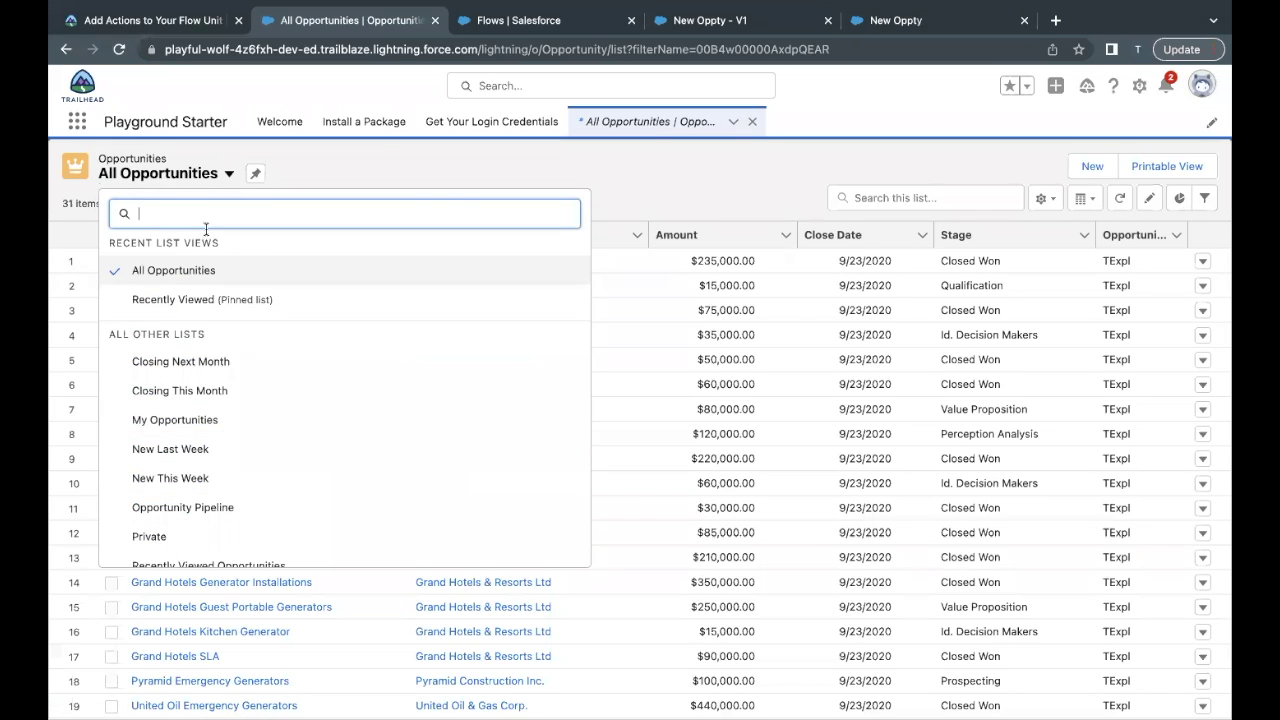
click(199, 298)
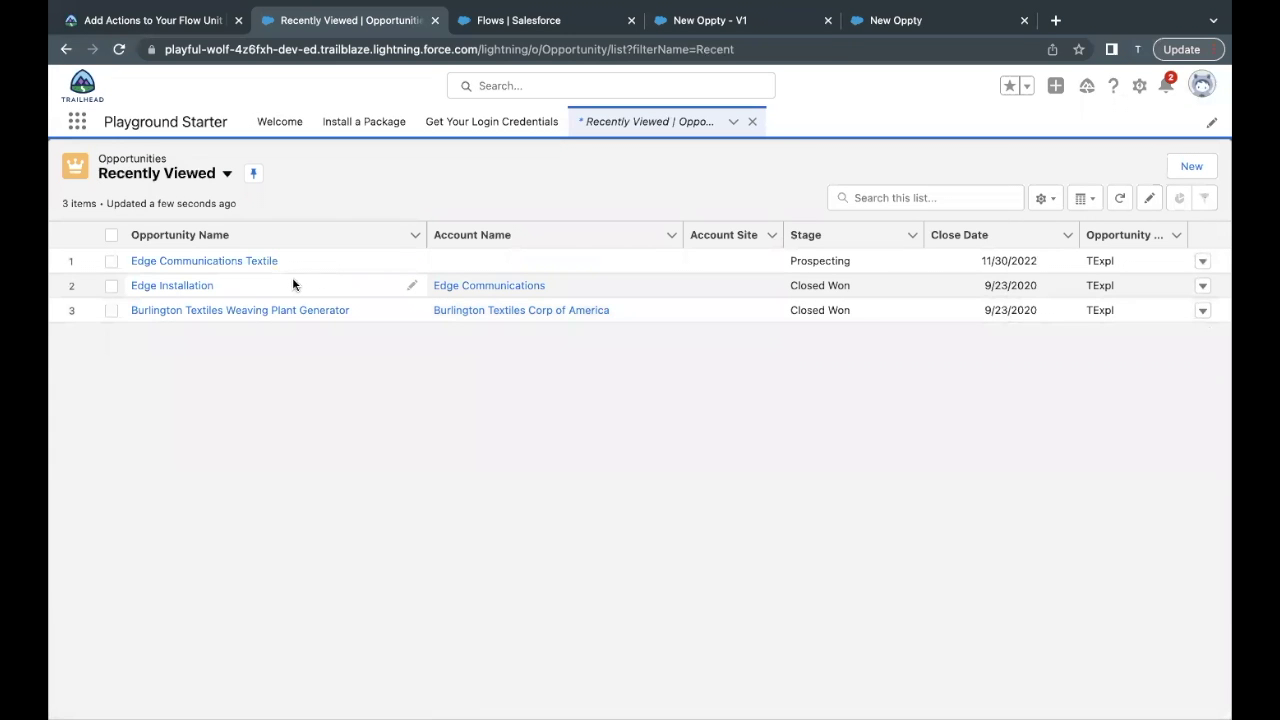
click(201, 262)
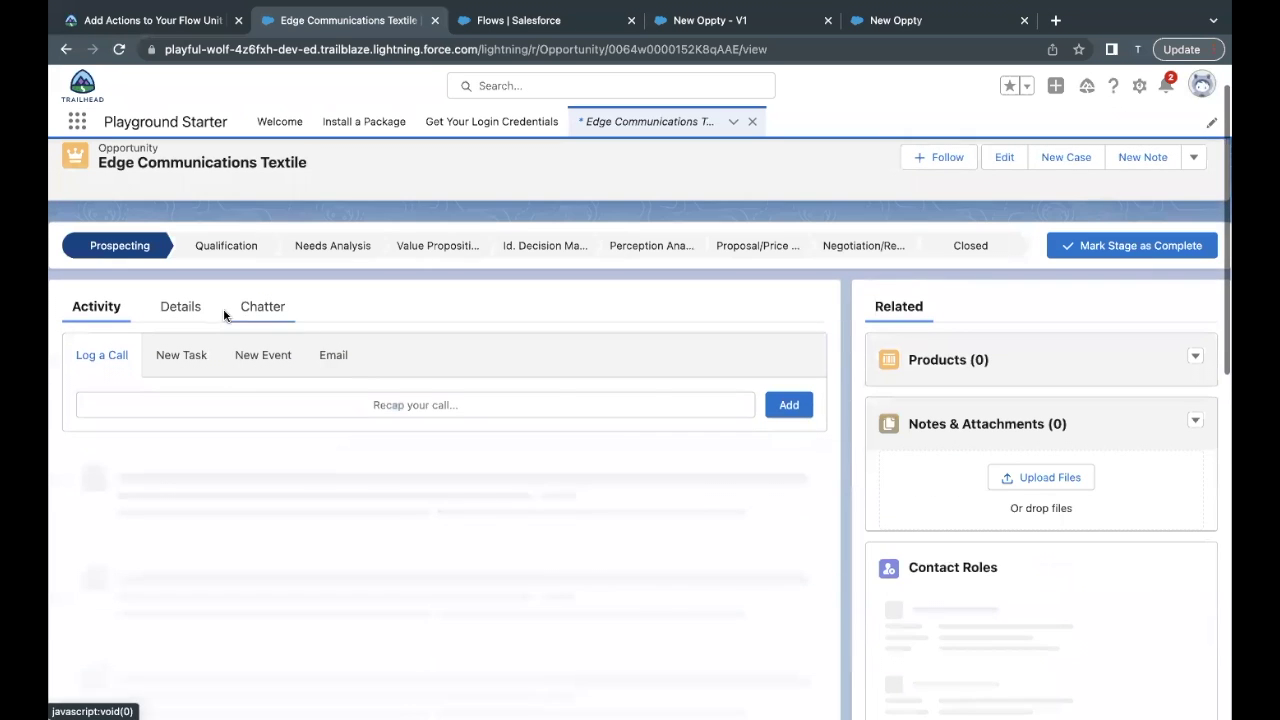
Step: Show the opportunity's Details and check its name reads Edge Communications Textile
click(180, 306)
scroll(327, 372, down, 1)
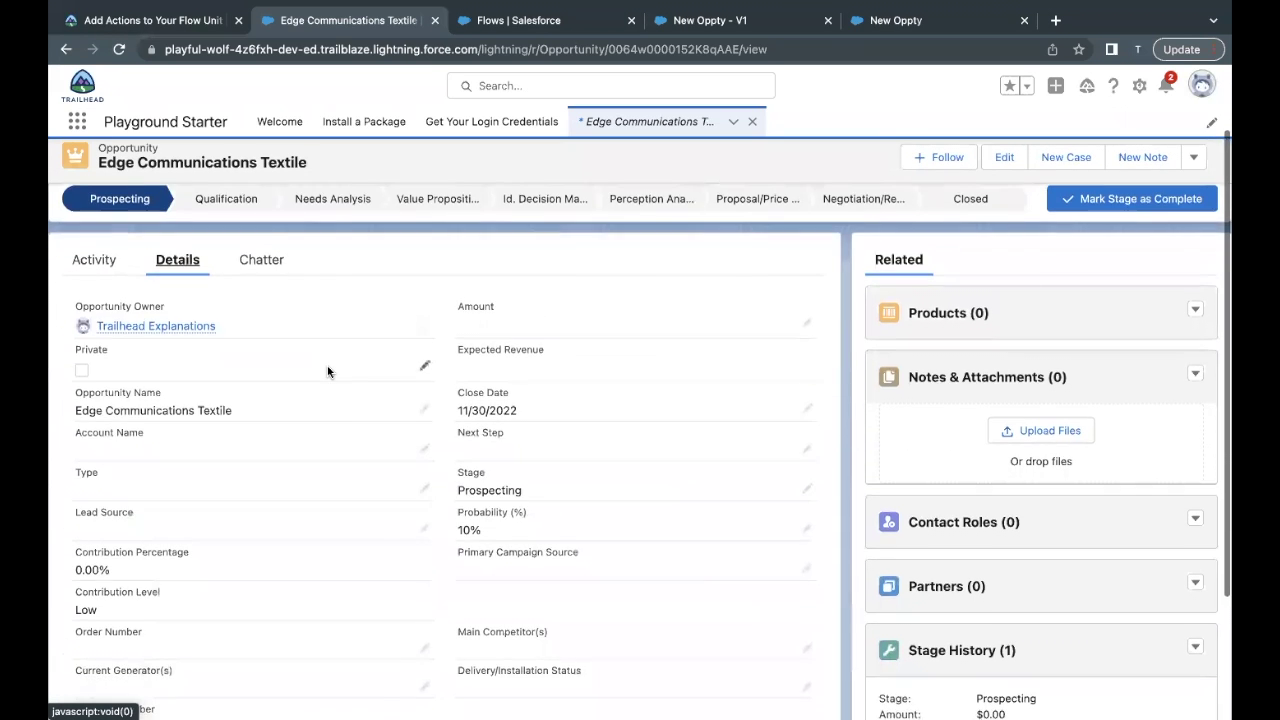
scroll(327, 372, down, 1)
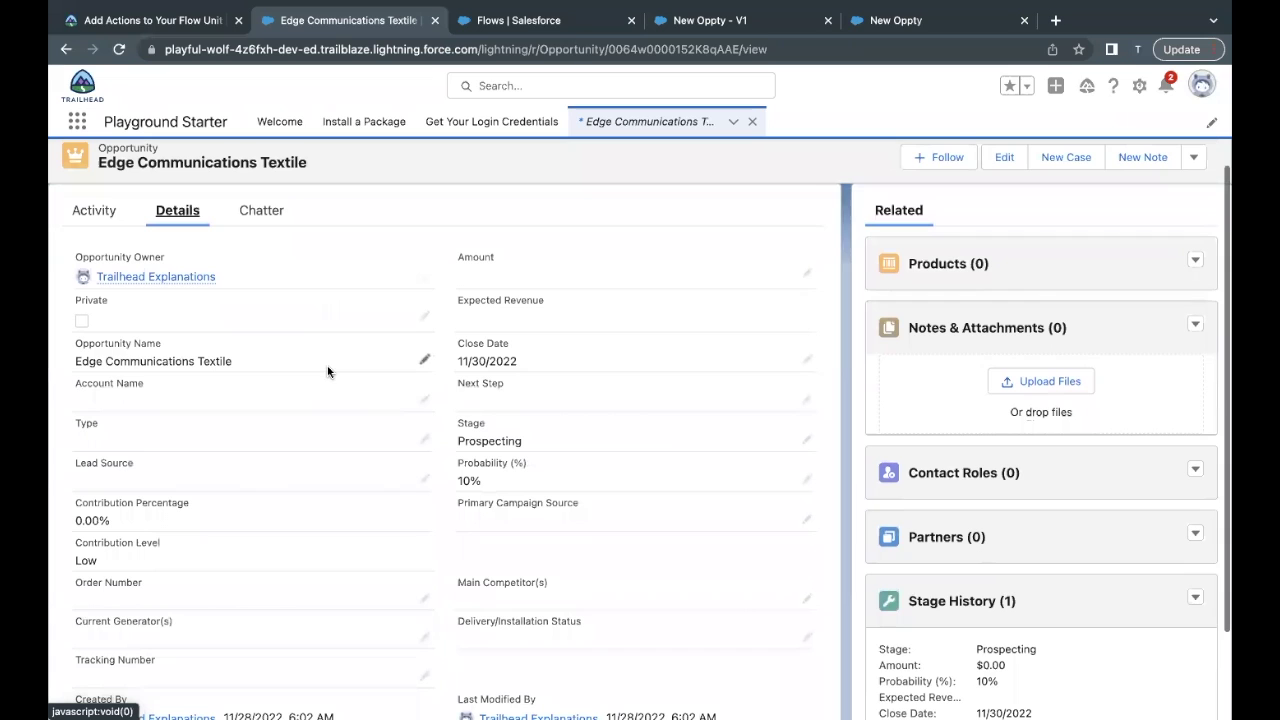
mouse_move(194, 361)
mouse_down()
mouse_move(74, 361)
mouse_move(191, 382)
mouse_up()
click(203, 366)
double_click(203, 366)
Step: Confirm close date 11/30/2022 and stage Prospecting, then return to the flow's debug results
click(517, 371)
drag(517, 371, 458, 364)
drag(529, 442, 454, 449)
scroll(454, 449, down, 1)
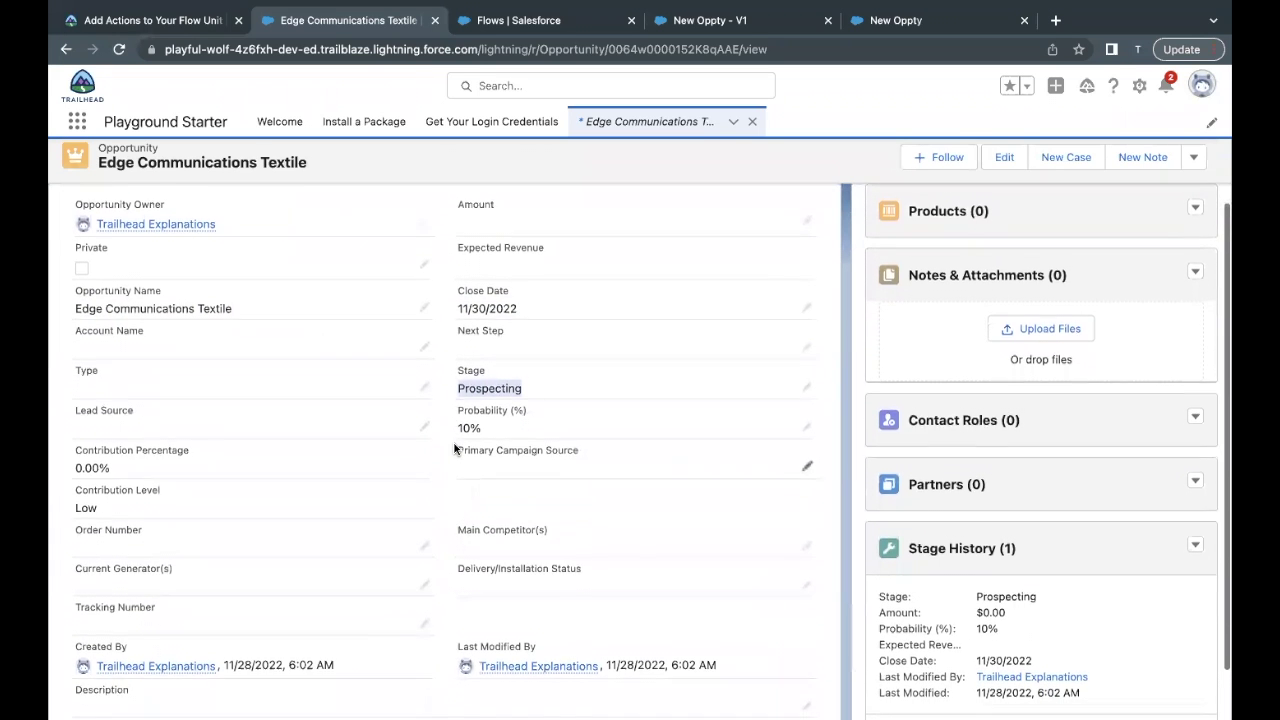
scroll(454, 449, up, 2)
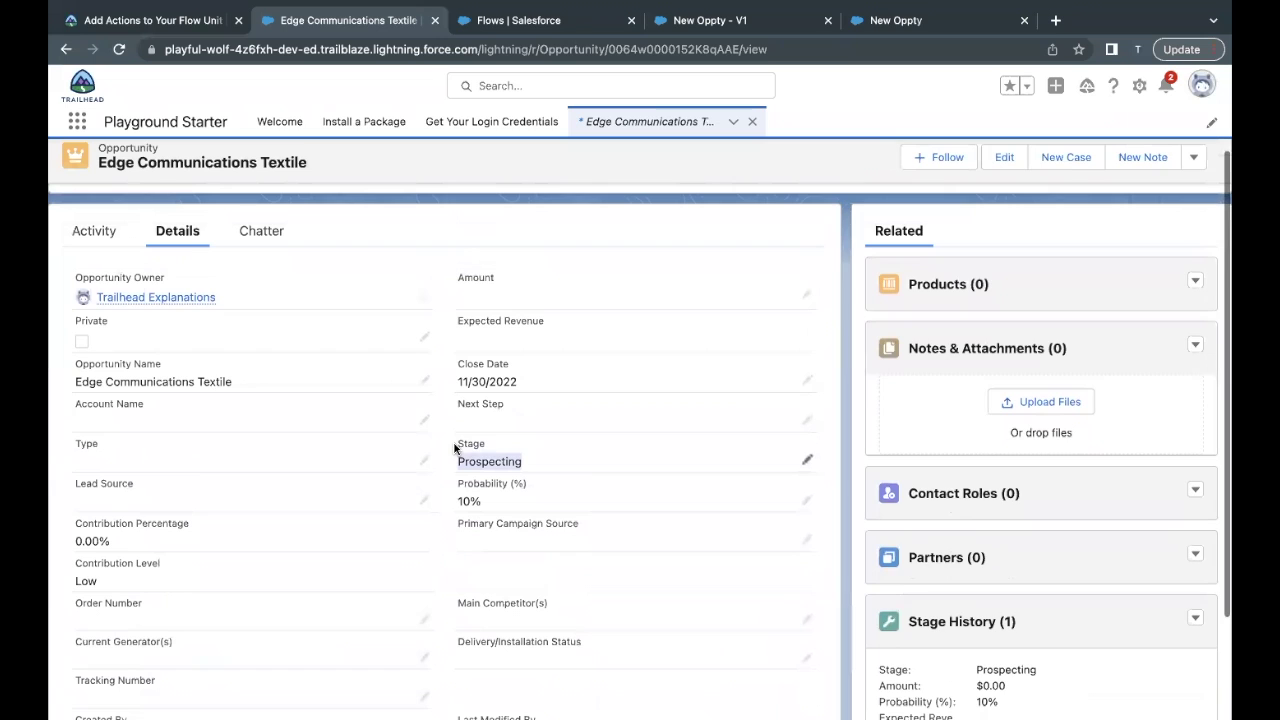
scroll(454, 449, up, 1)
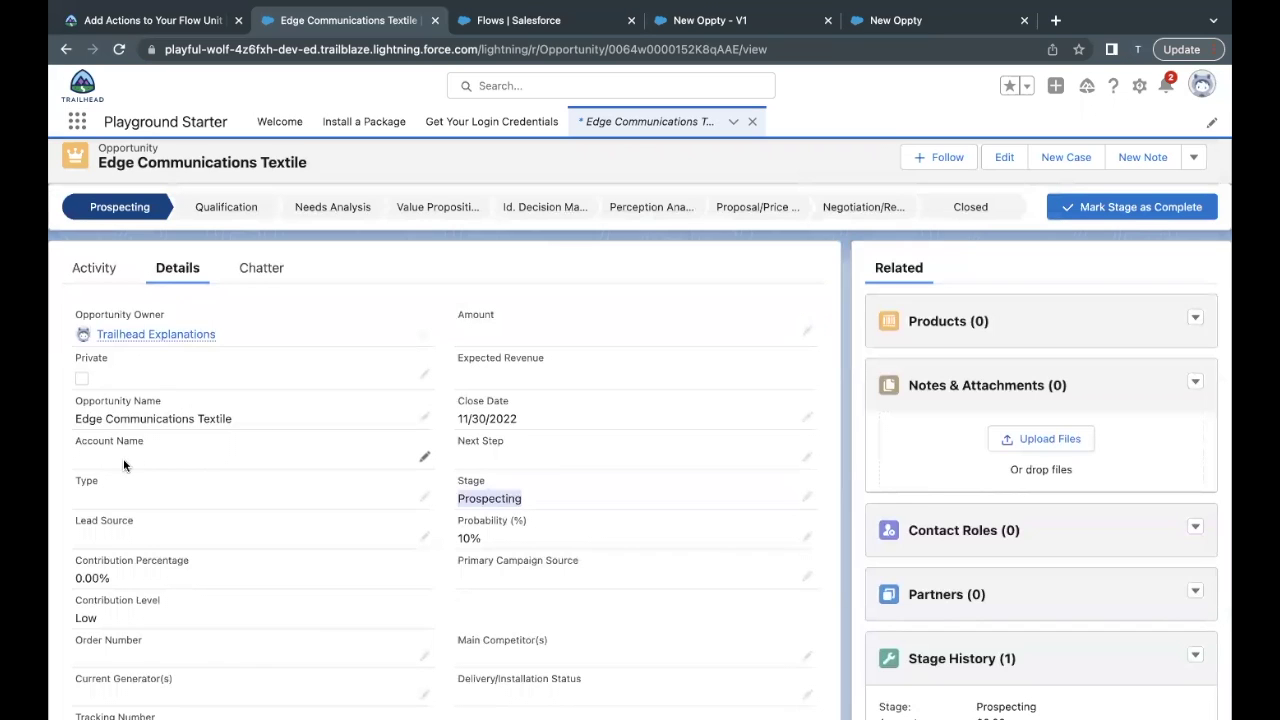
drag(192, 419, 75, 418)
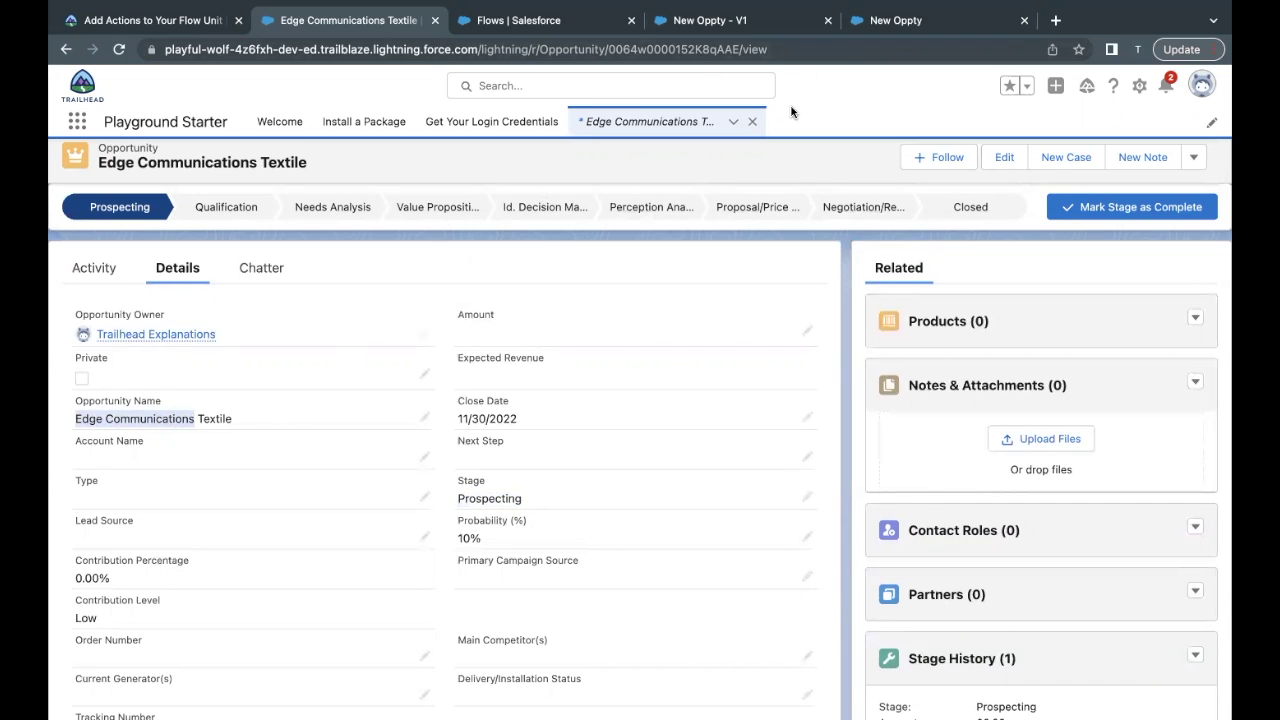
click(900, 20)
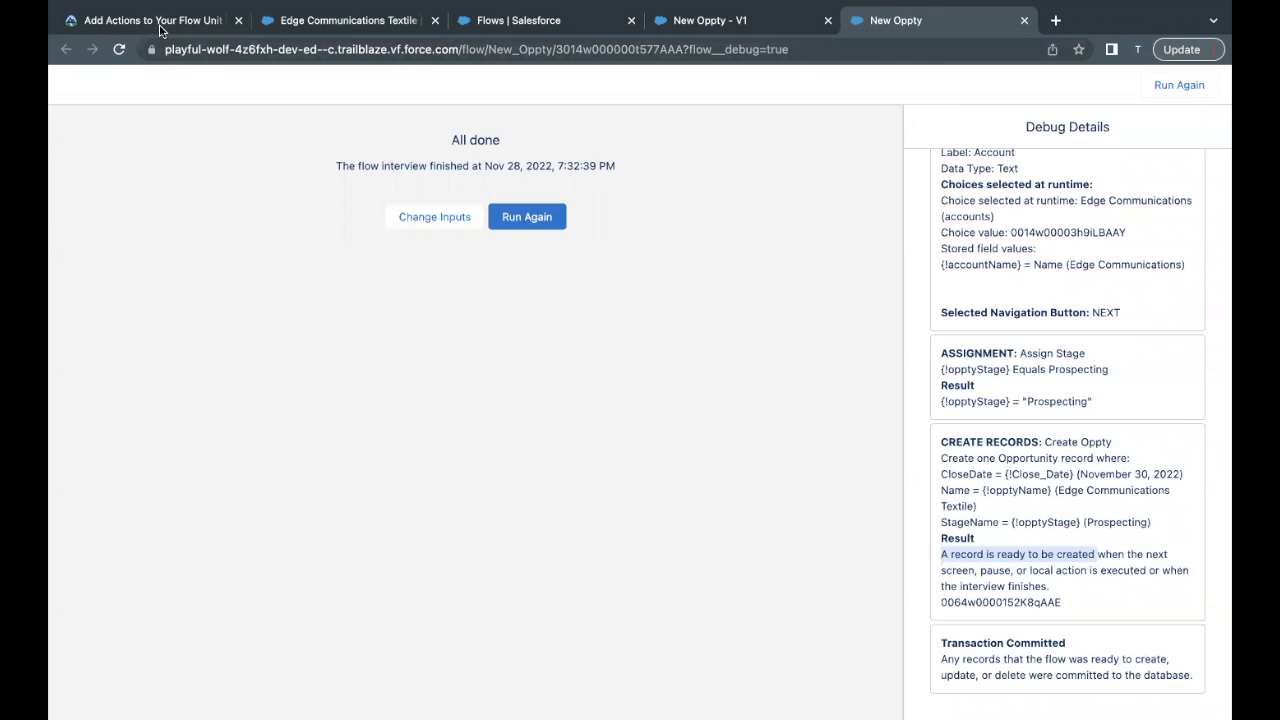
Step: Back on the Trailhead unit, run Check Challenge to Earn 500 Points
click(160, 28)
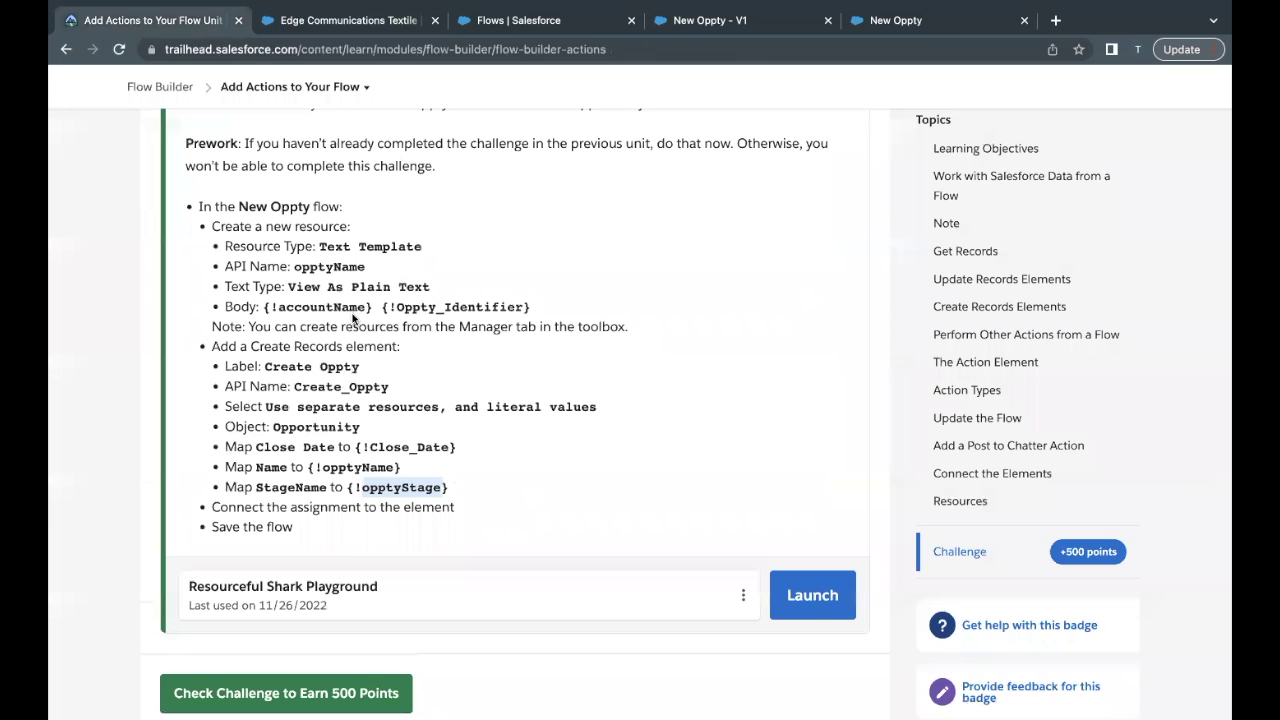
scroll(300, 420, down, 1)
click(237, 580)
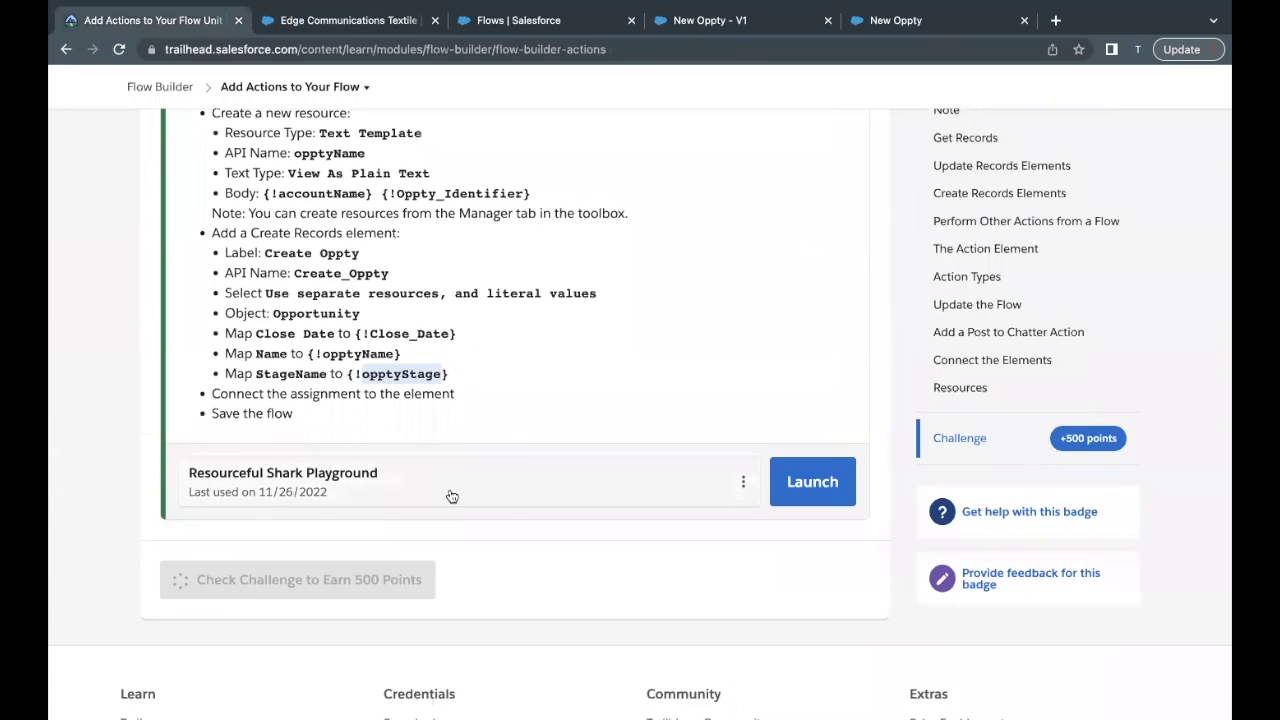